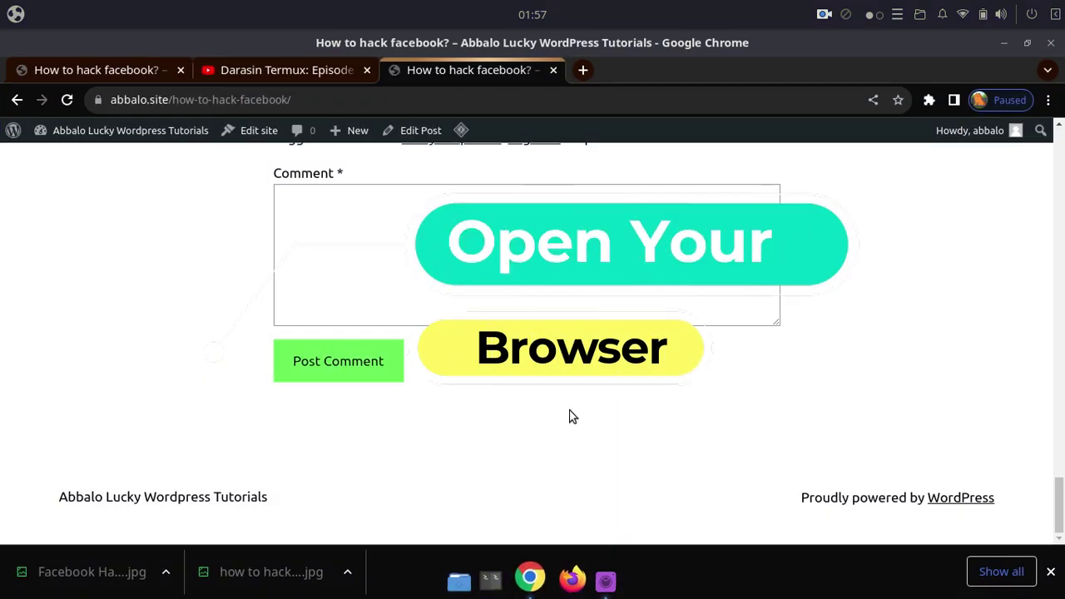
Look over the published "How to hack facebook?" post, from its comment form up to the featured image.
{"action": "scroll", "coordinate": [744, 275], "scroll_direction": "up", "scroll_amount": 10}
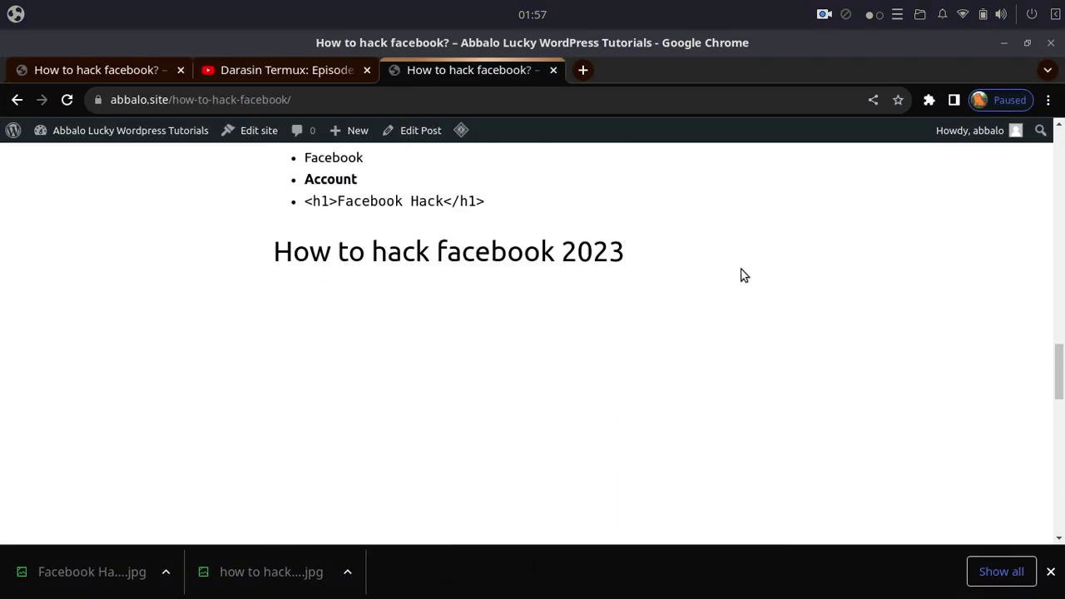
{"action": "scroll", "coordinate": [744, 276], "scroll_direction": "up", "scroll_amount": 15}
{"action": "scroll", "coordinate": [574, 183], "scroll_direction": "down", "scroll_amount": 5}
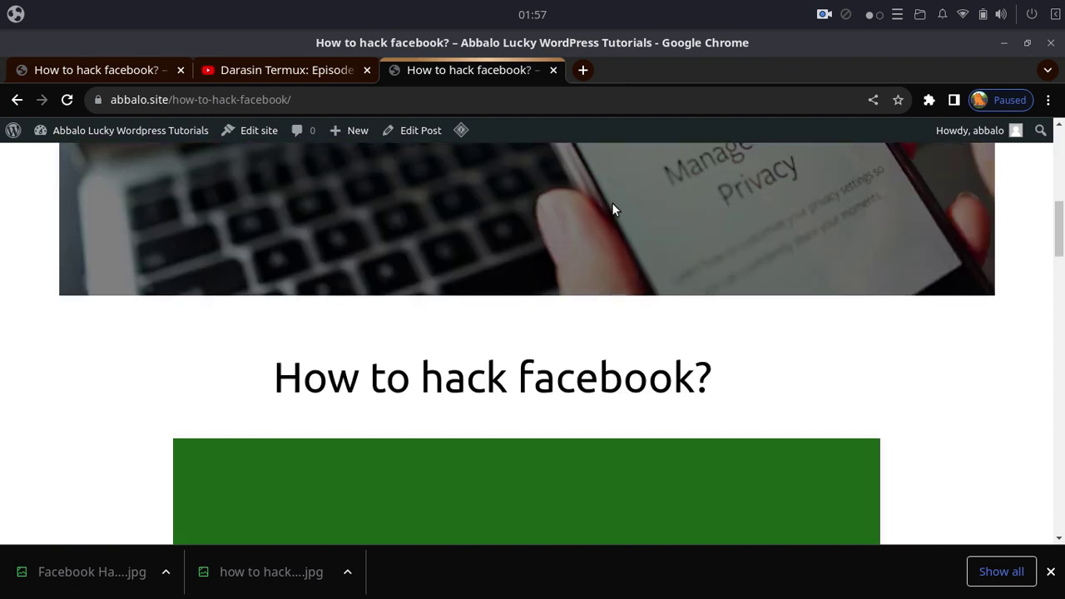
{"action": "scroll", "coordinate": [612, 210], "scroll_direction": "down", "scroll_amount": 15}
{"action": "scroll", "coordinate": [759, 369], "scroll_direction": "up", "scroll_amount": 5}
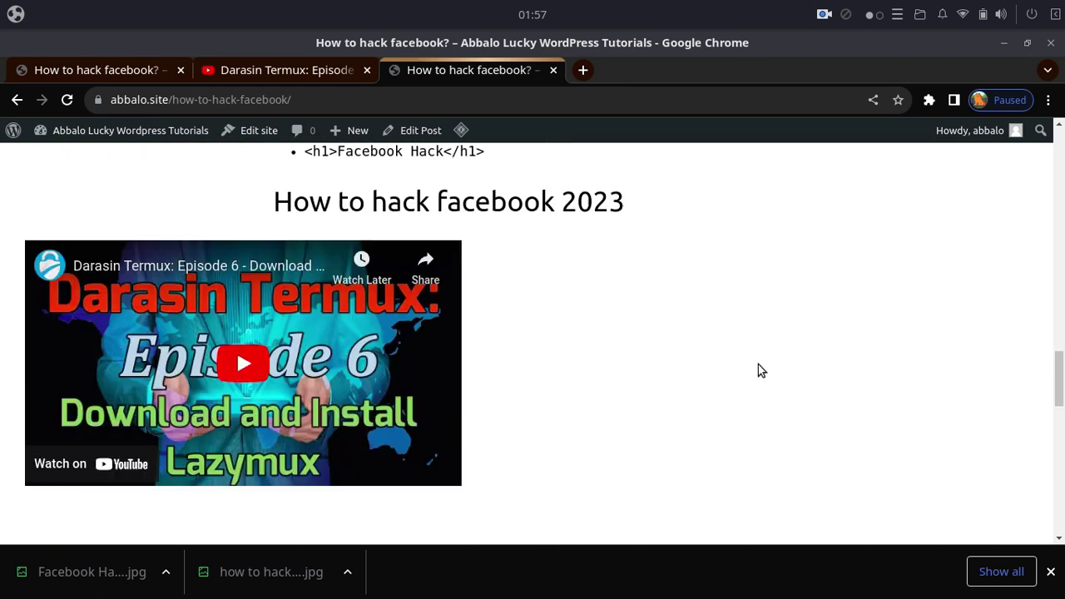
{"action": "scroll", "coordinate": [758, 371], "scroll_direction": "up", "scroll_amount": 10}
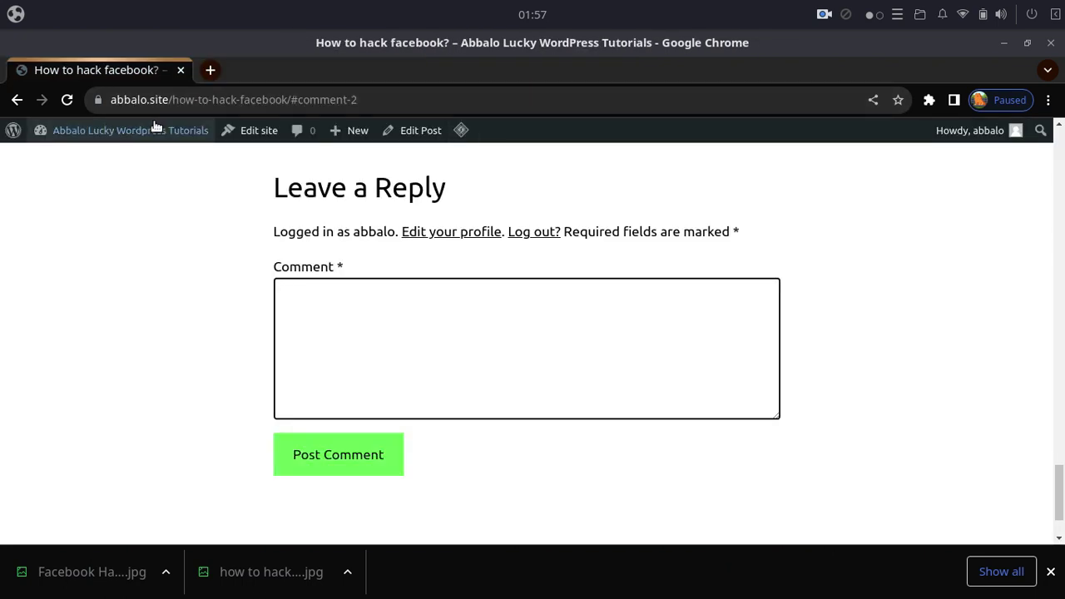
Go to the site's admin dashboard and open the installed themes page.
{"action": "left_click", "coordinate": [129, 133]}
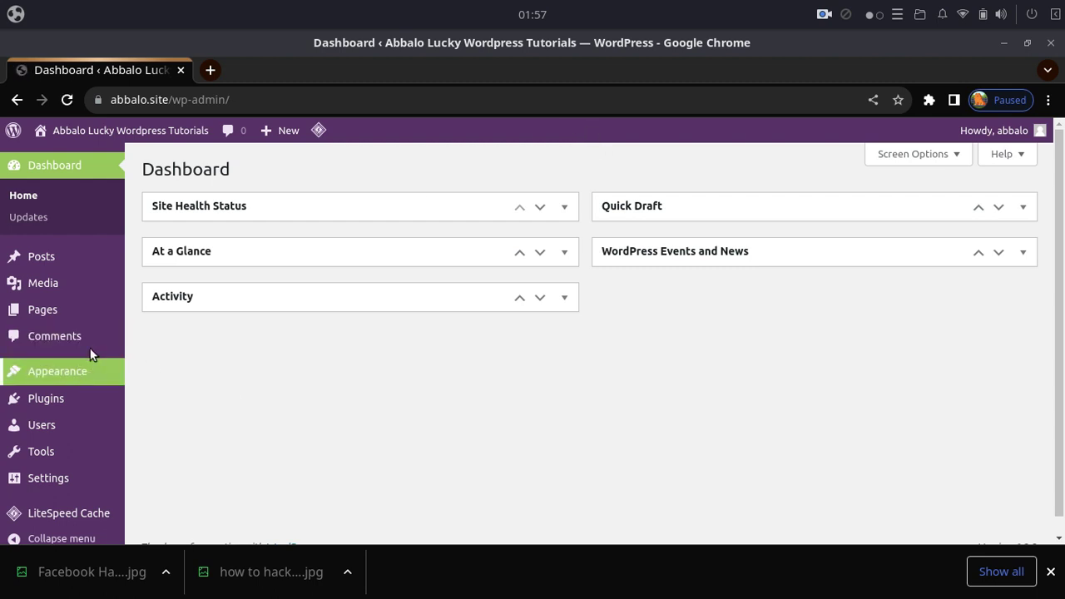
{"action": "scroll", "coordinate": [95, 308], "scroll_direction": "down", "scroll_amount": 1}
{"action": "mouse_move", "coordinate": [80, 389]}
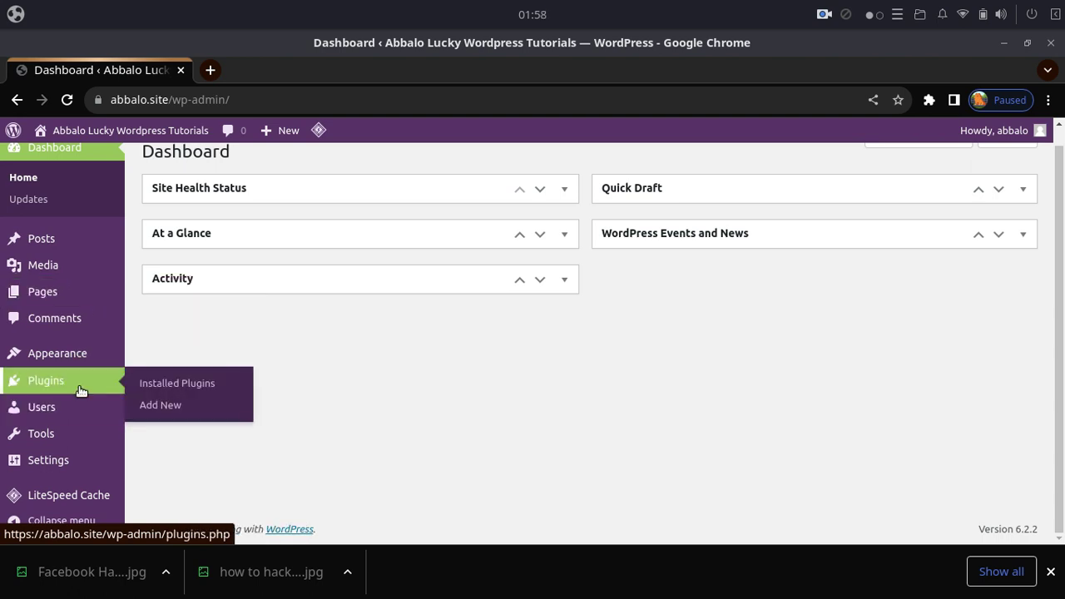
{"action": "mouse_move", "coordinate": [57, 353]}
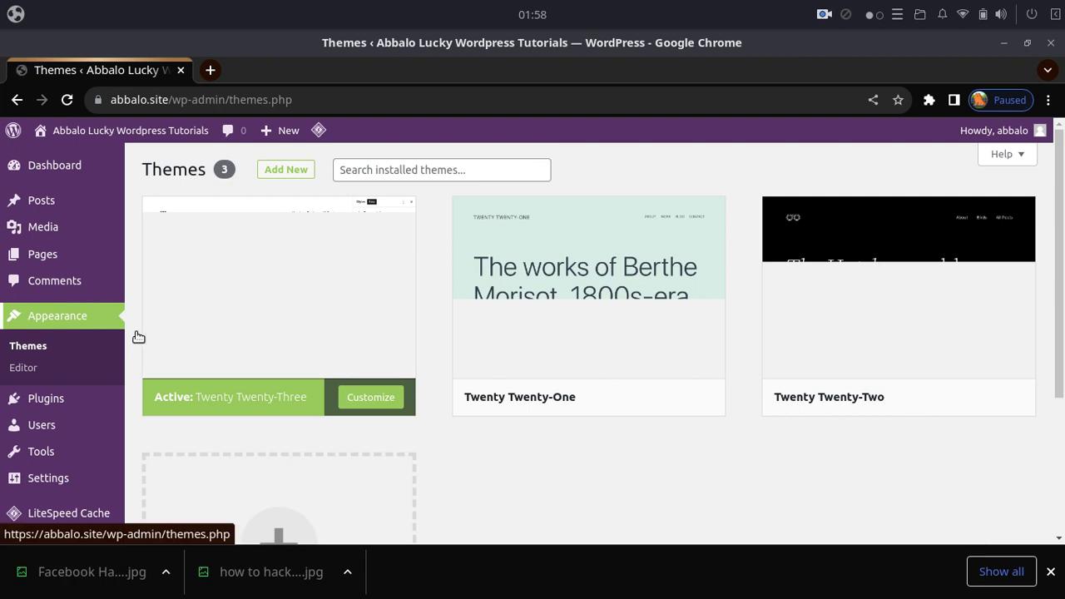
Examine the installed themes and check where a new theme can be added.
{"action": "key", "text": "ctrl+plus"}
{"action": "key", "text": "ctrl+plus"}
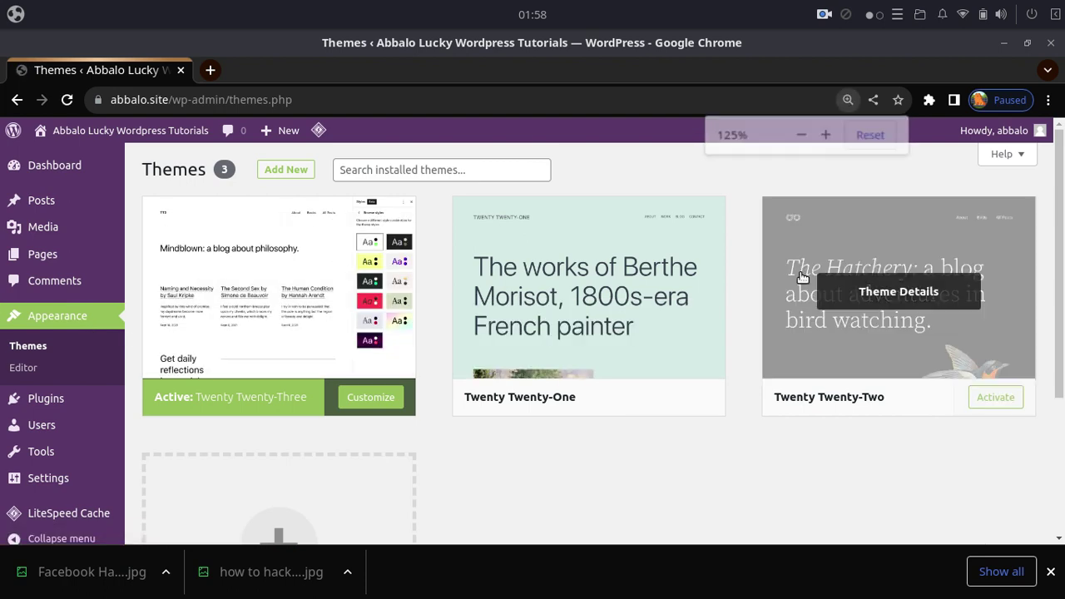
{"action": "key", "text": "ctrl+plus"}
{"action": "scroll", "coordinate": [799, 283], "scroll_direction": "down", "scroll_amount": 5}
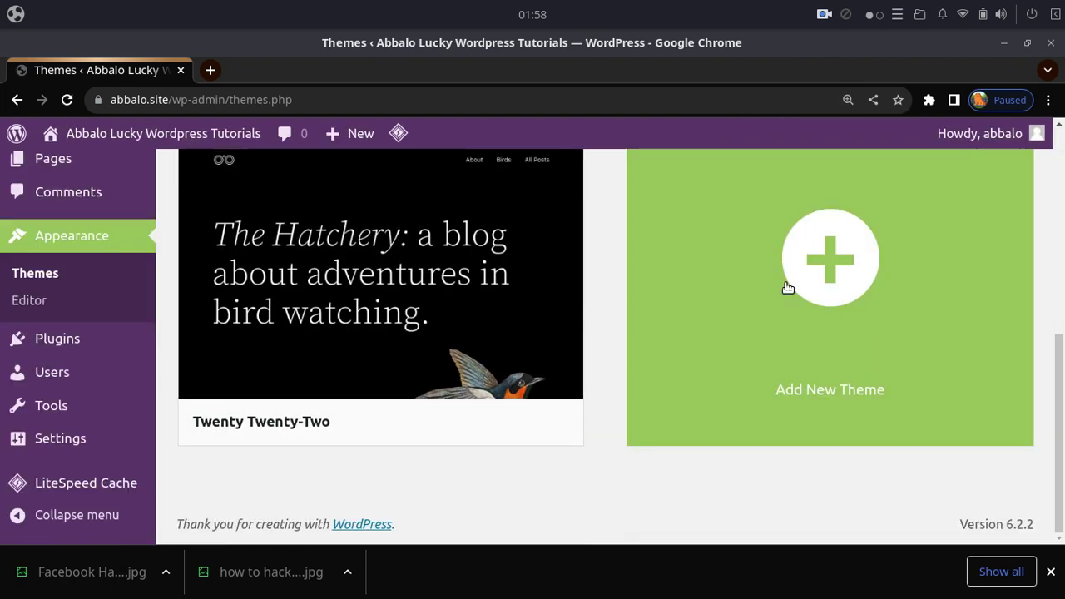
{"action": "scroll", "coordinate": [785, 285], "scroll_direction": "up", "scroll_amount": 5}
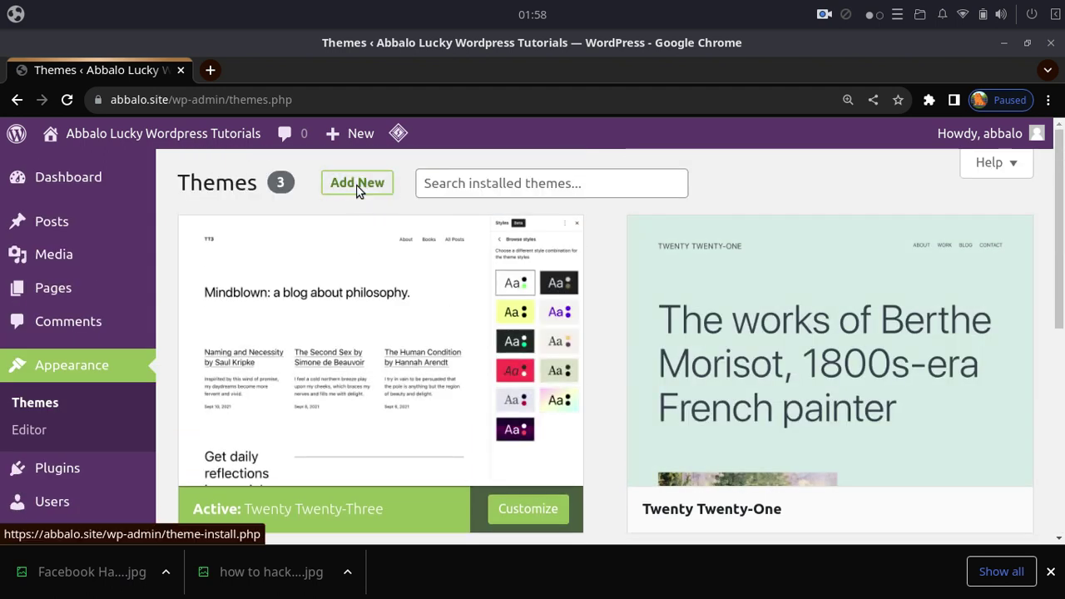
{"action": "left_click", "coordinate": [359, 190]}
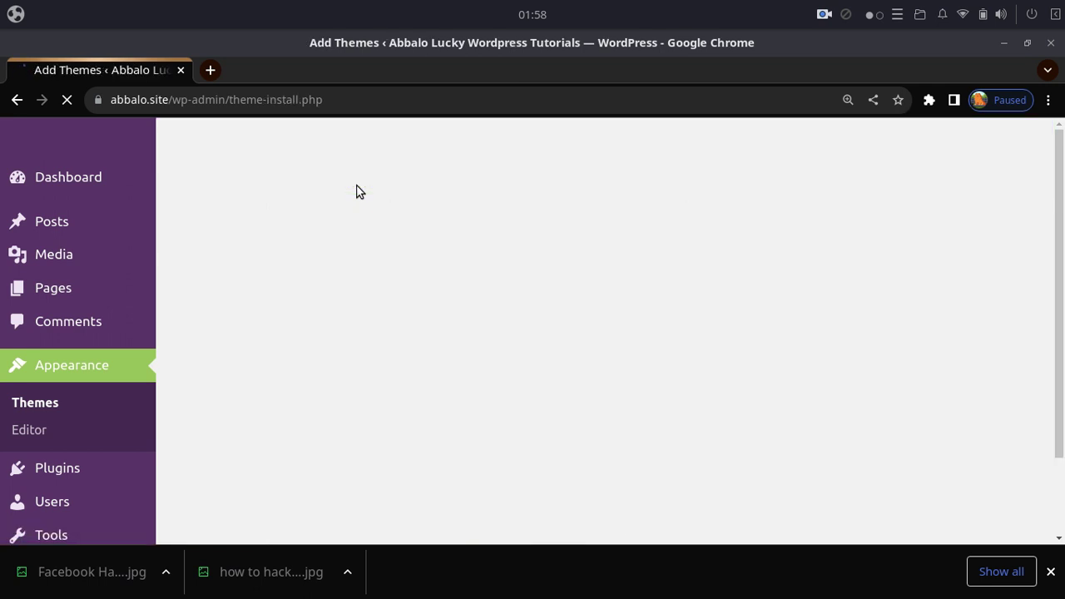
{"action": "left_click", "coordinate": [38, 404]}
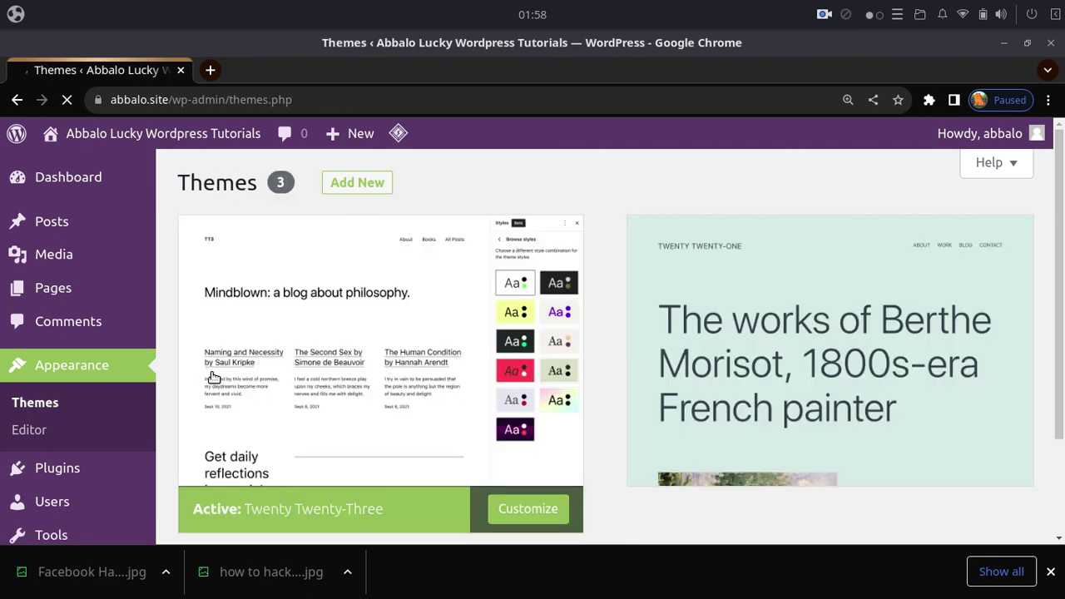
{"action": "key", "text": "ctrl+minus"}
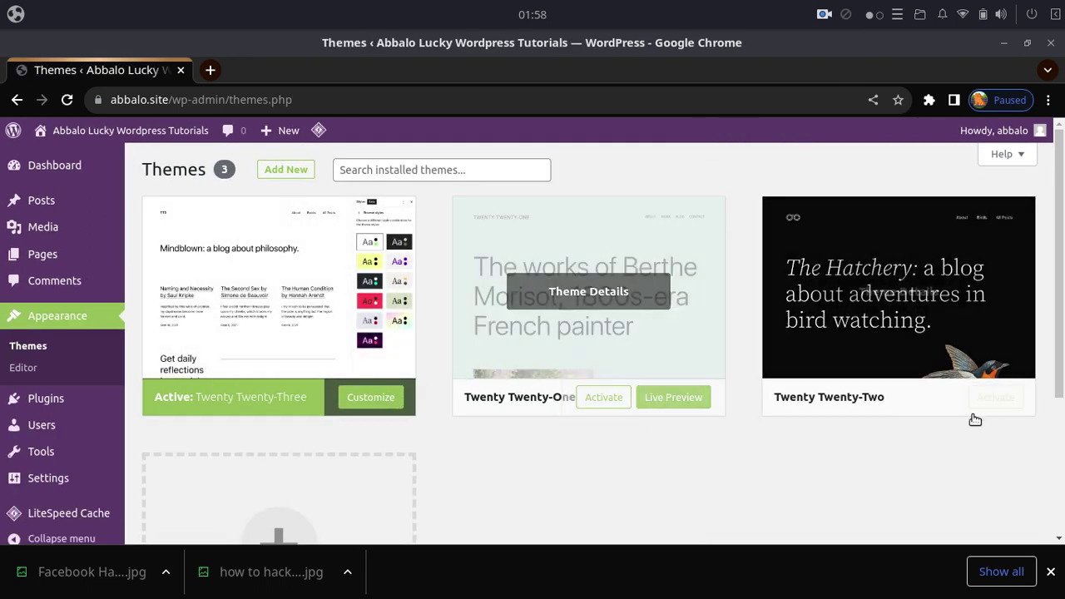
{"action": "scroll", "coordinate": [459, 375], "scroll_direction": "down", "scroll_amount": 3}
{"action": "scroll", "coordinate": [628, 405], "scroll_direction": "up", "scroll_amount": 3}
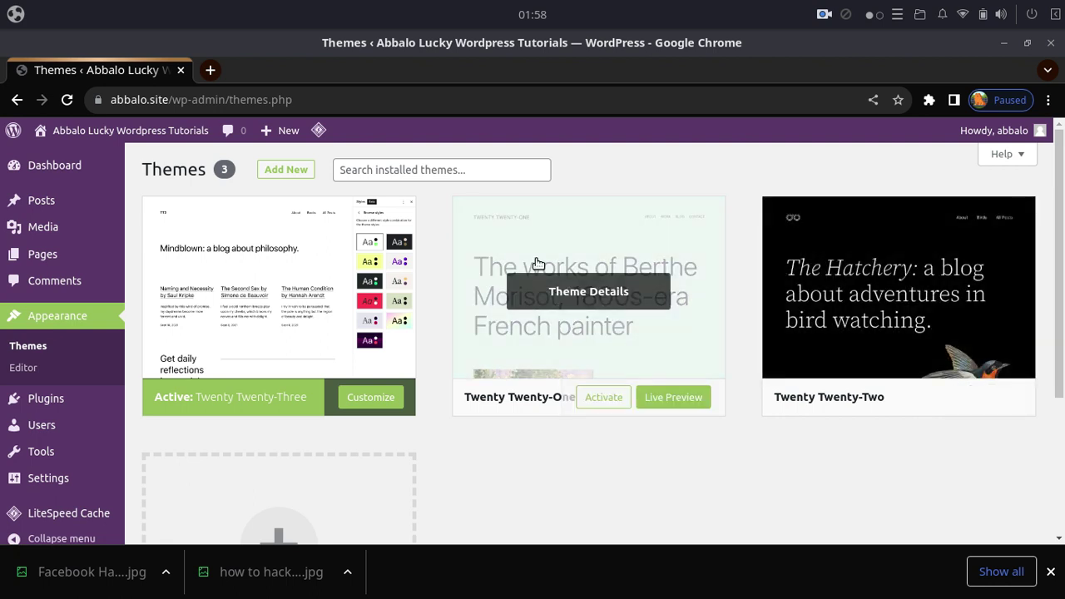
Delete the unused Twenty Twenty-One theme from its details view and confirm the deletion.
{"action": "left_click", "coordinate": [537, 263]}
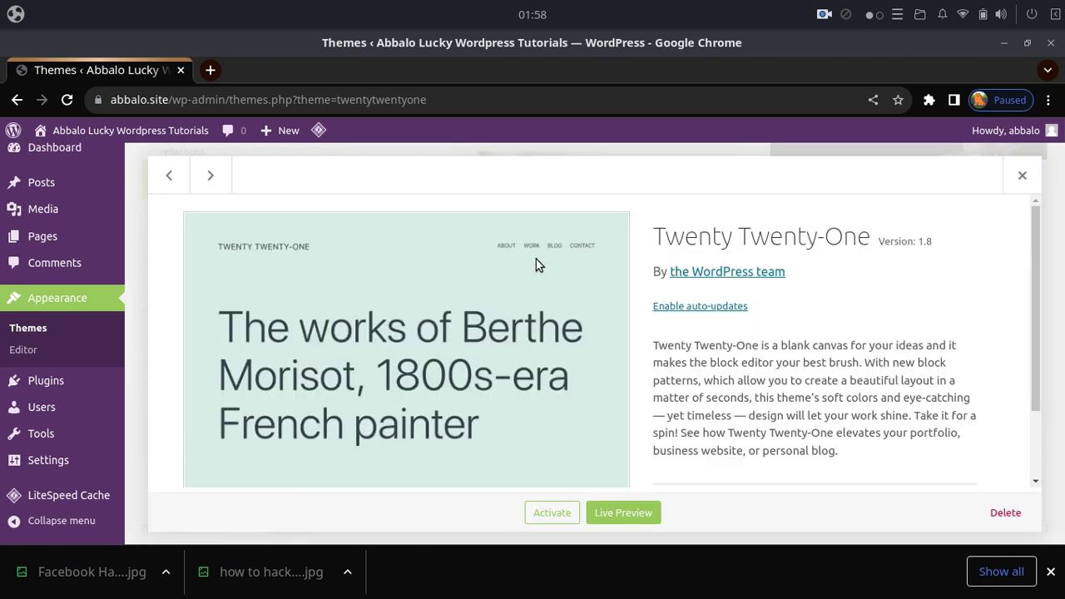
{"action": "left_click", "coordinate": [1005, 512]}
{"action": "left_click", "coordinate": [665, 266]}
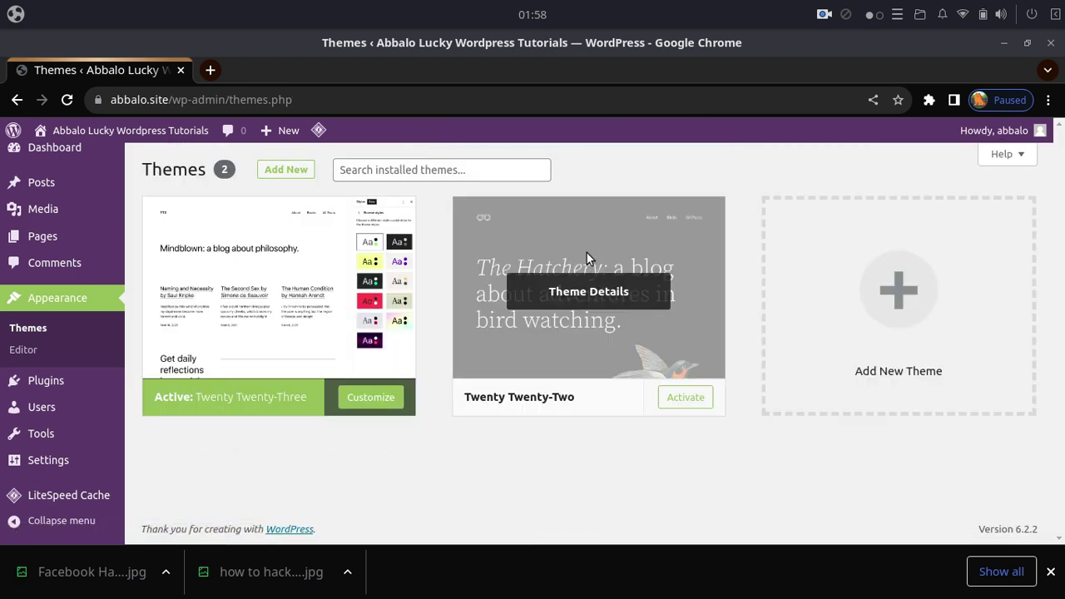
Delete the unused Twenty Twenty-Two theme from its details view and confirm the deletion.
{"action": "left_click", "coordinate": [587, 253]}
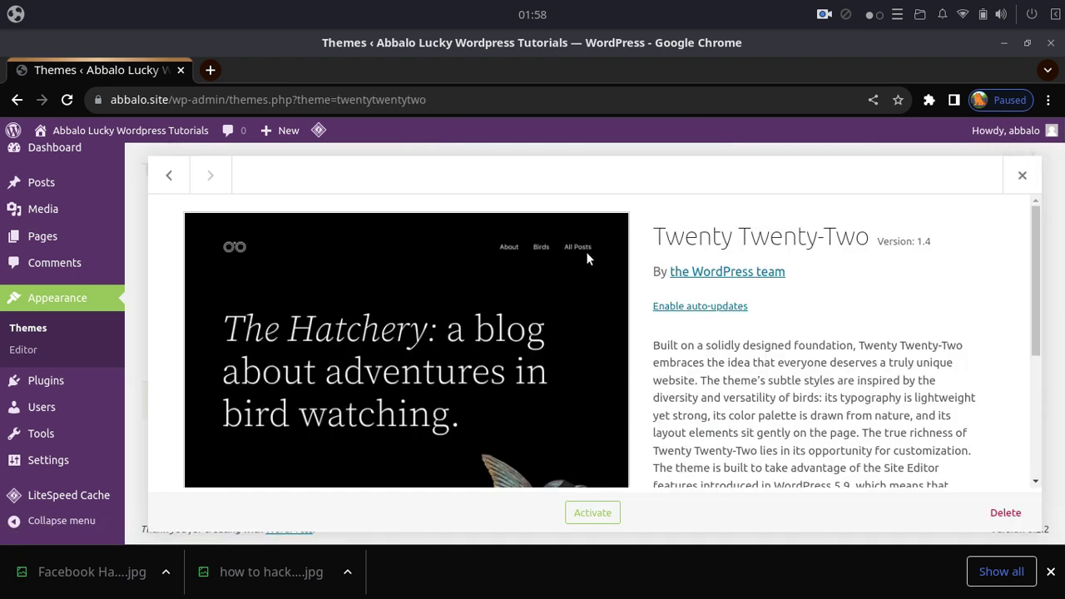
{"action": "left_click", "coordinate": [1003, 511]}
{"action": "left_click", "coordinate": [662, 266]}
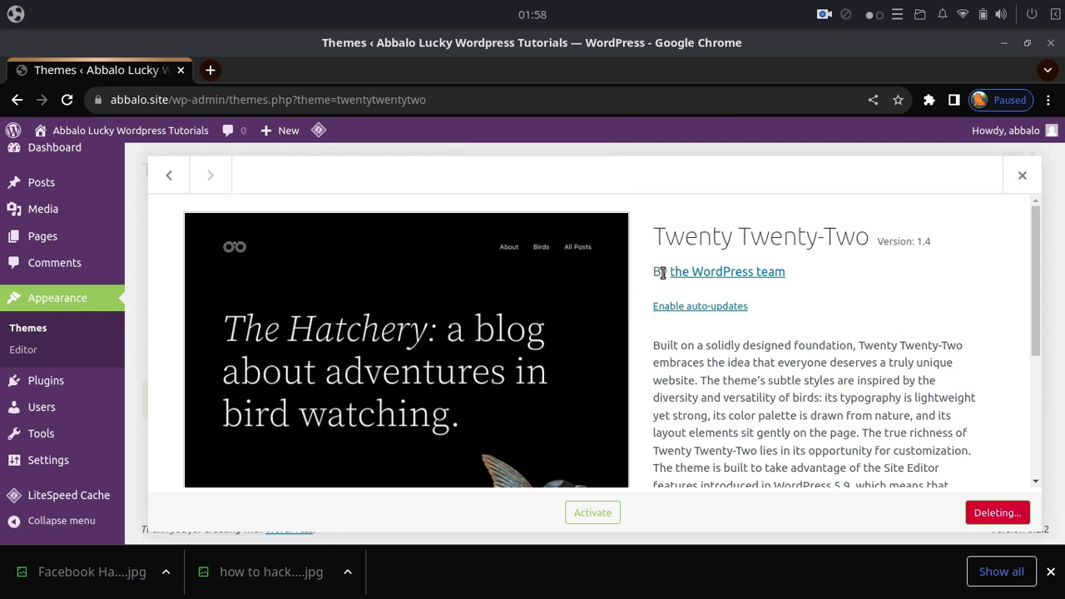
{"action": "scroll", "coordinate": [524, 441], "scroll_direction": "up", "scroll_amount": 4}
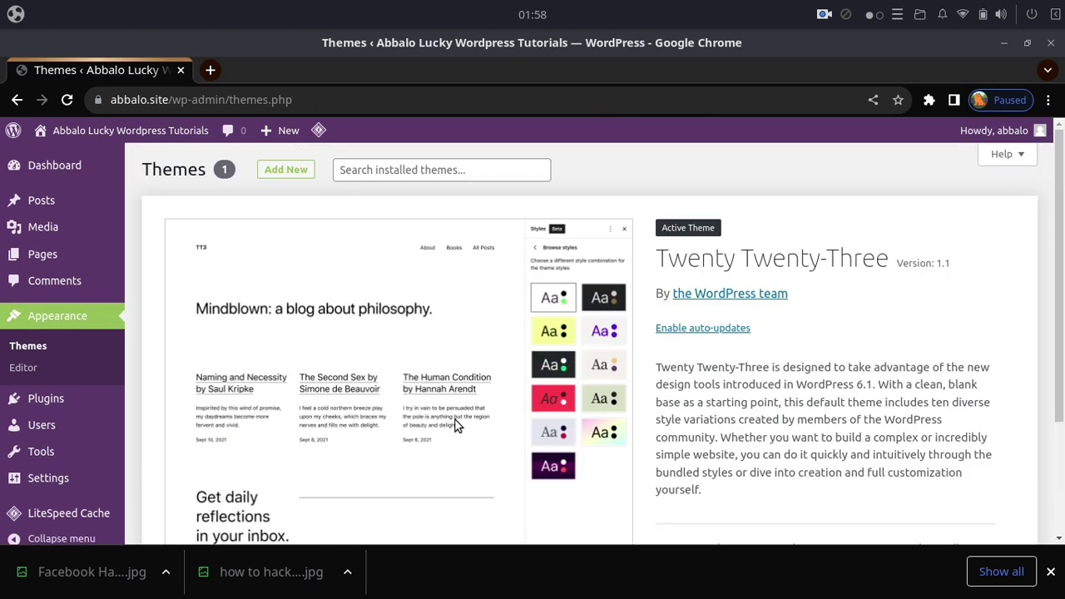
Start adding a new theme and browse the popular themes for a suitable news or blog design.
{"action": "left_click", "coordinate": [281, 171]}
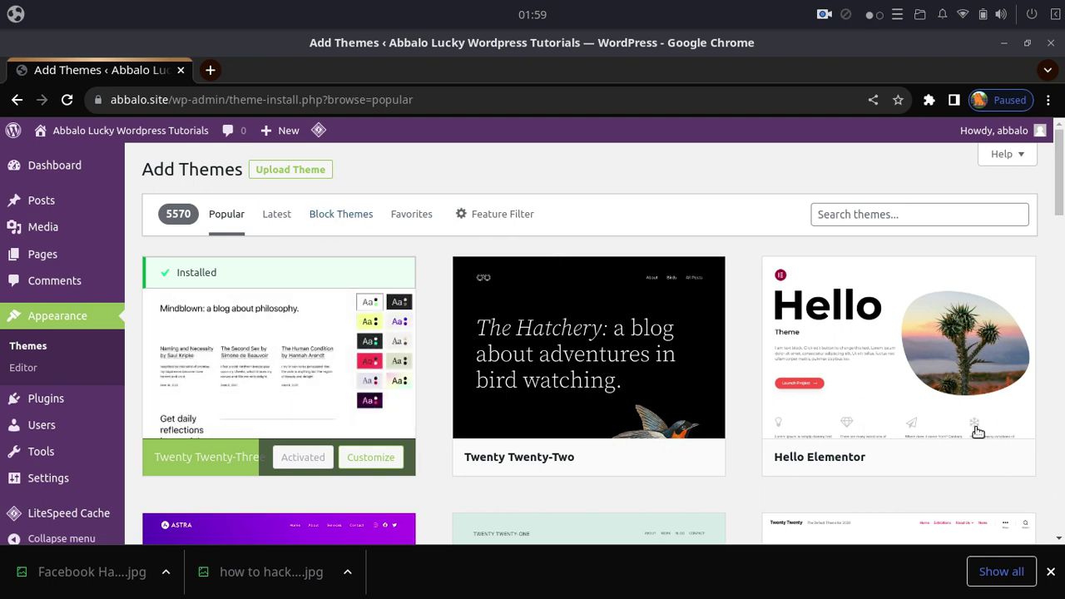
{"action": "scroll", "coordinate": [844, 369], "scroll_direction": "down", "scroll_amount": 7}
{"action": "scroll", "coordinate": [630, 331], "scroll_direction": "up", "scroll_amount": 1}
{"action": "mouse_move", "coordinate": [975, 395]}
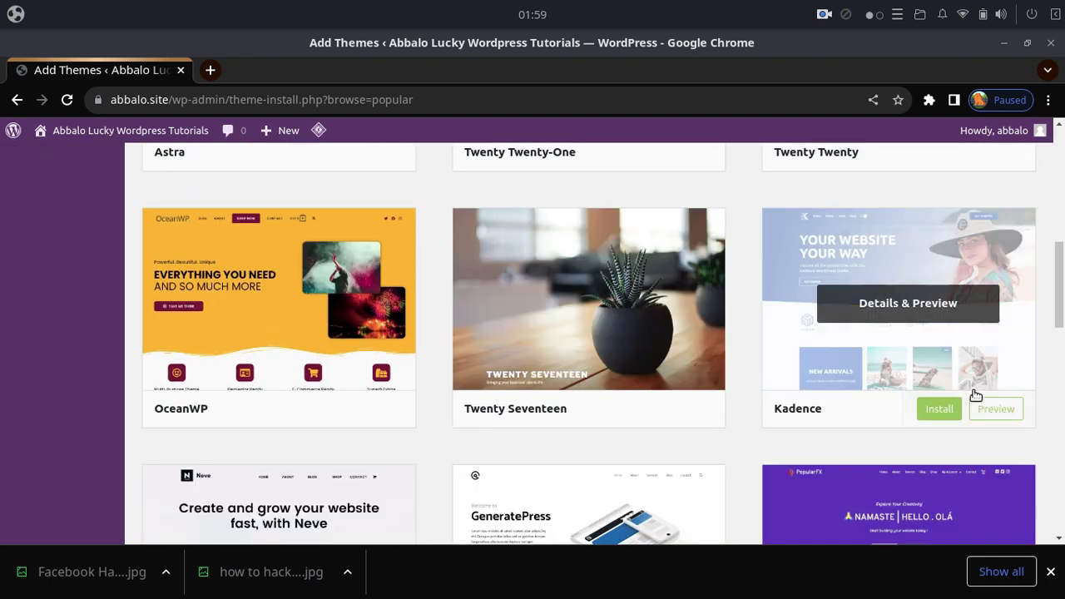
{"action": "scroll", "coordinate": [849, 305], "scroll_direction": "up", "scroll_amount": 2}
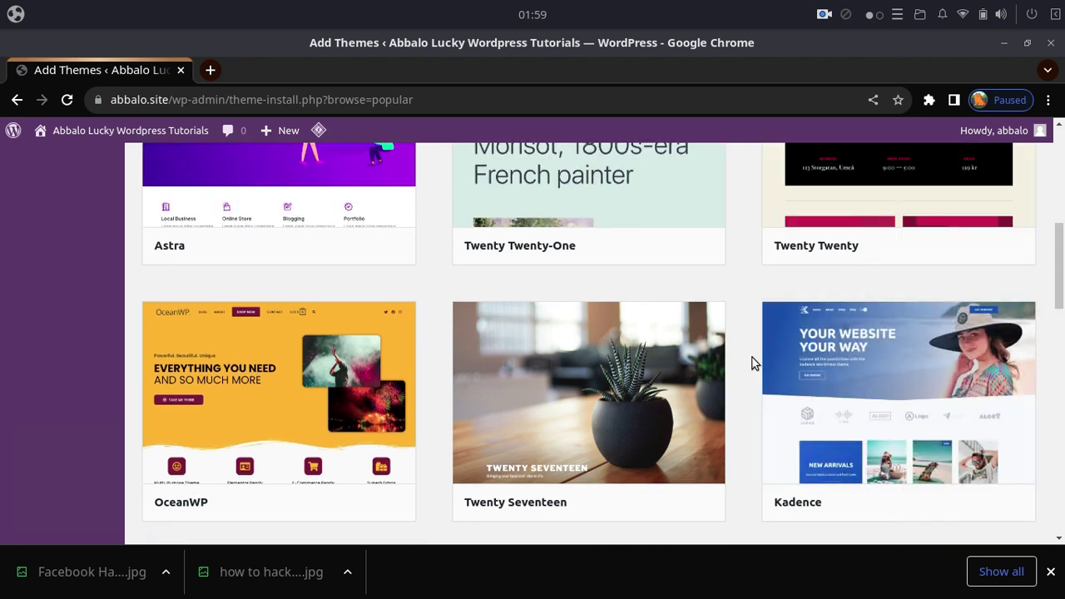
{"action": "mouse_move", "coordinate": [837, 352]}
{"action": "scroll", "coordinate": [963, 345], "scroll_direction": "up", "scroll_amount": 4}
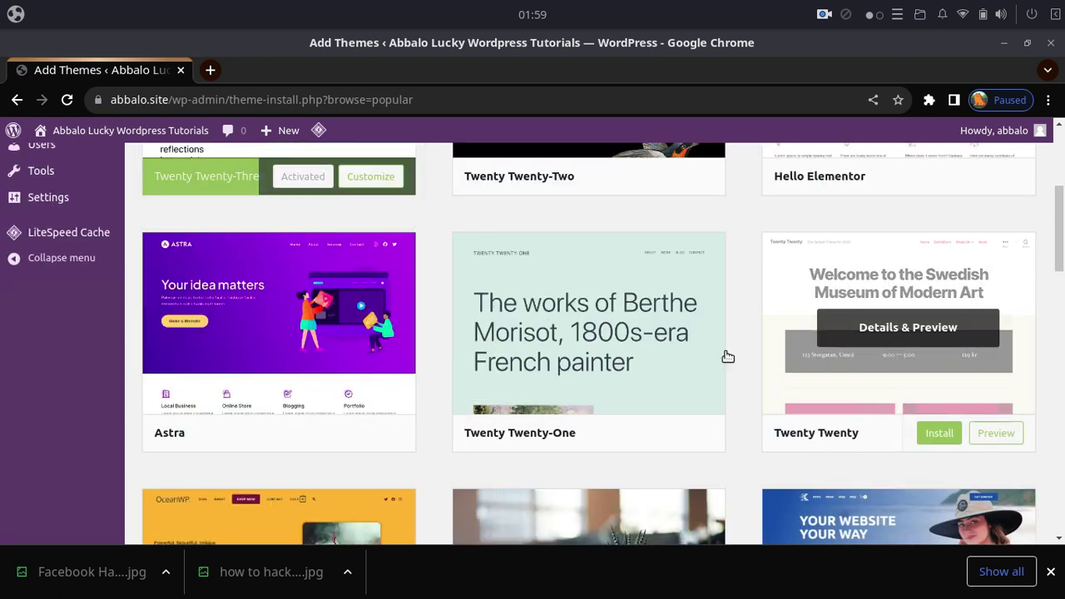
{"action": "mouse_move", "coordinate": [511, 358]}
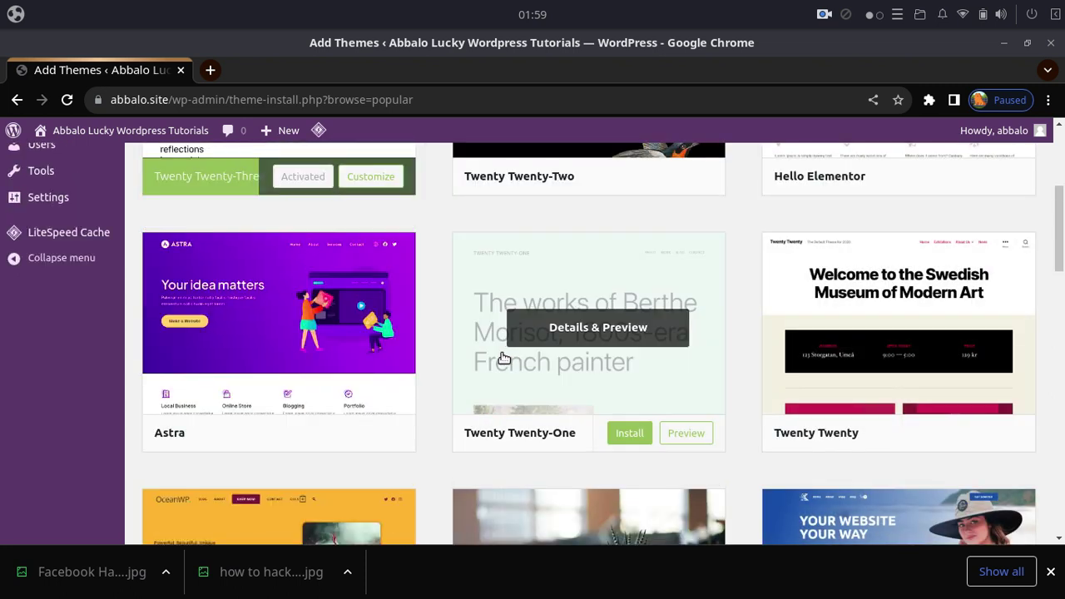
{"action": "scroll", "coordinate": [228, 305], "scroll_direction": "down", "scroll_amount": 6}
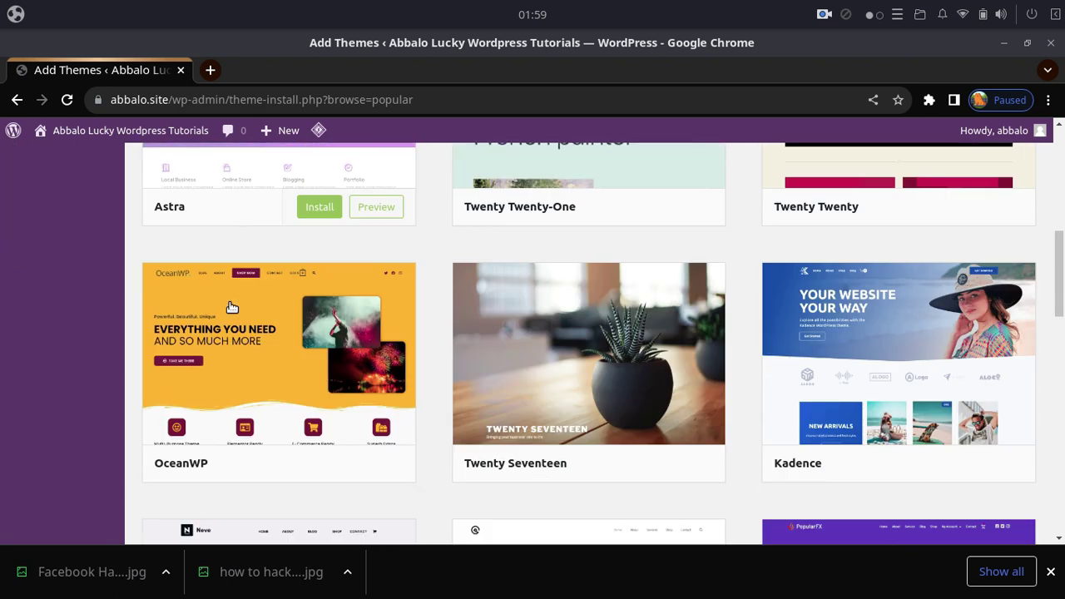
{"action": "mouse_move", "coordinate": [319, 310]}
{"action": "scroll", "coordinate": [319, 310], "scroll_direction": "down", "scroll_amount": 5}
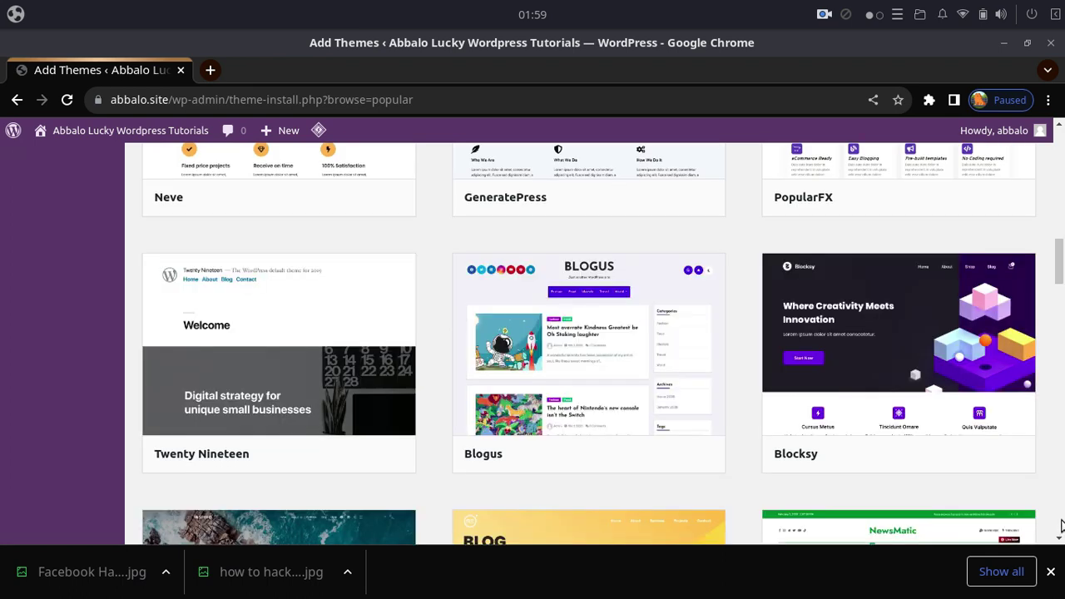
{"action": "scroll", "coordinate": [1018, 498], "scroll_direction": "down", "scroll_amount": 3}
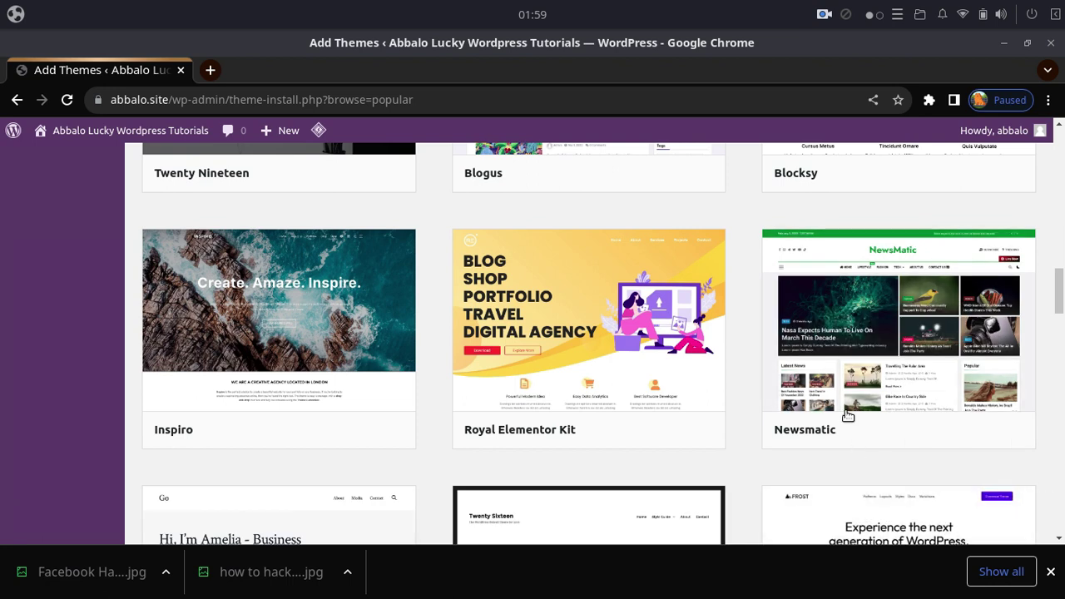
{"action": "mouse_move", "coordinate": [903, 341]}
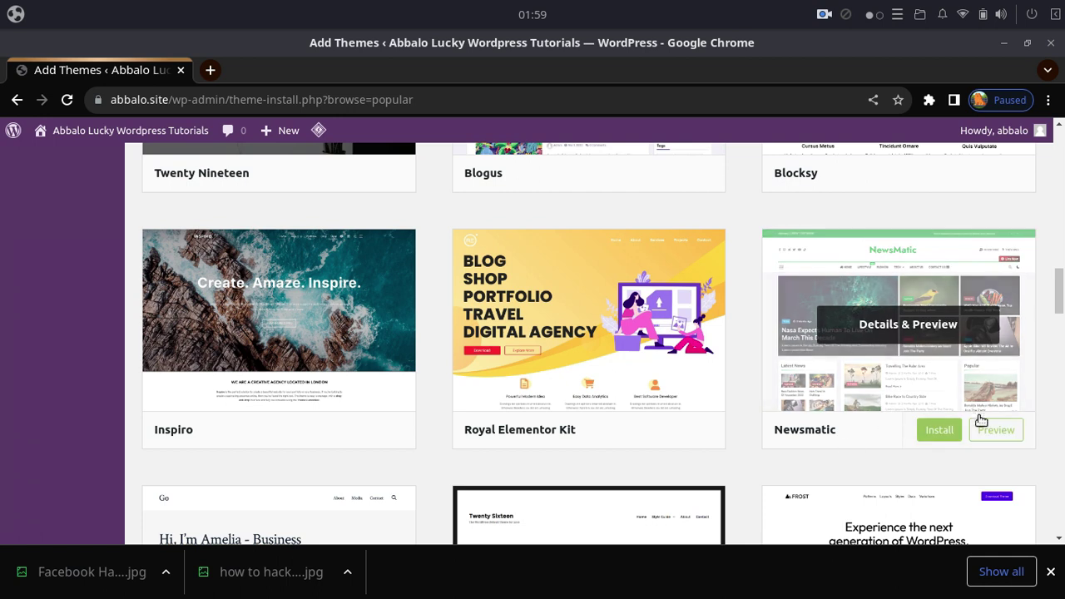
{"action": "scroll", "coordinate": [982, 420], "scroll_direction": "down", "scroll_amount": 4}
{"action": "scroll", "coordinate": [899, 375], "scroll_direction": "down", "scroll_amount": 3}
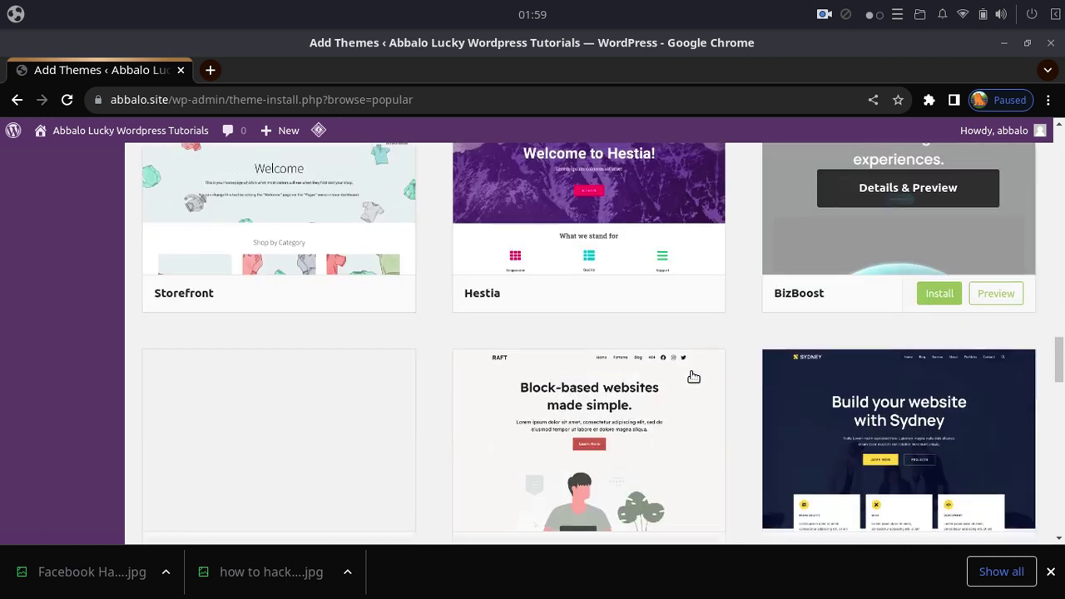
{"action": "scroll", "coordinate": [626, 328], "scroll_direction": "down", "scroll_amount": 5}
{"action": "scroll", "coordinate": [866, 379], "scroll_direction": "down", "scroll_amount": 3}
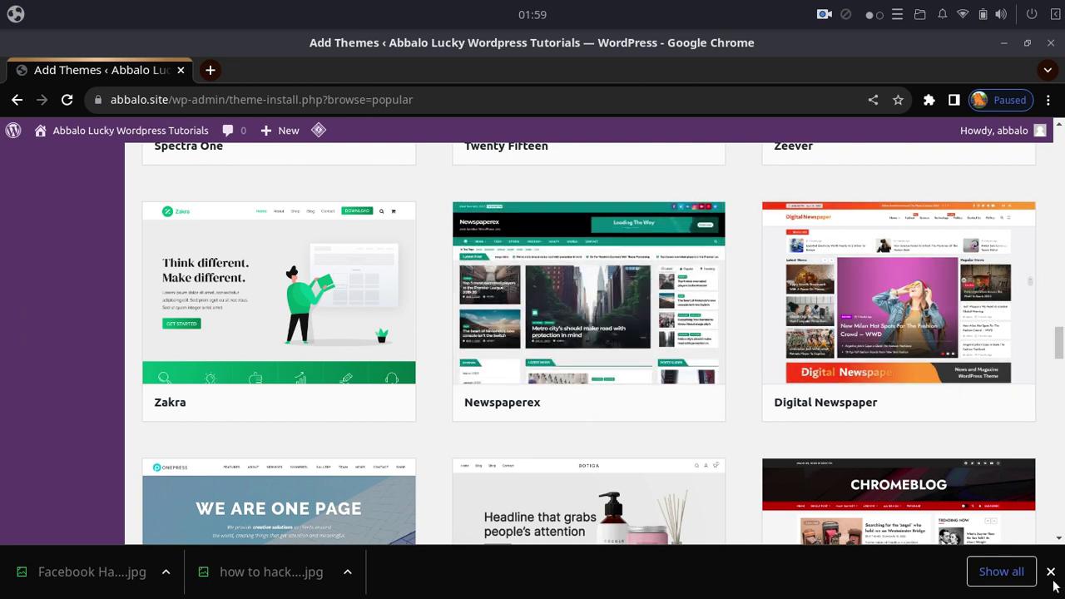
Preview the Newspaperex theme and examine its demo page from the header down to the footer.
{"action": "mouse_move", "coordinate": [569, 315]}
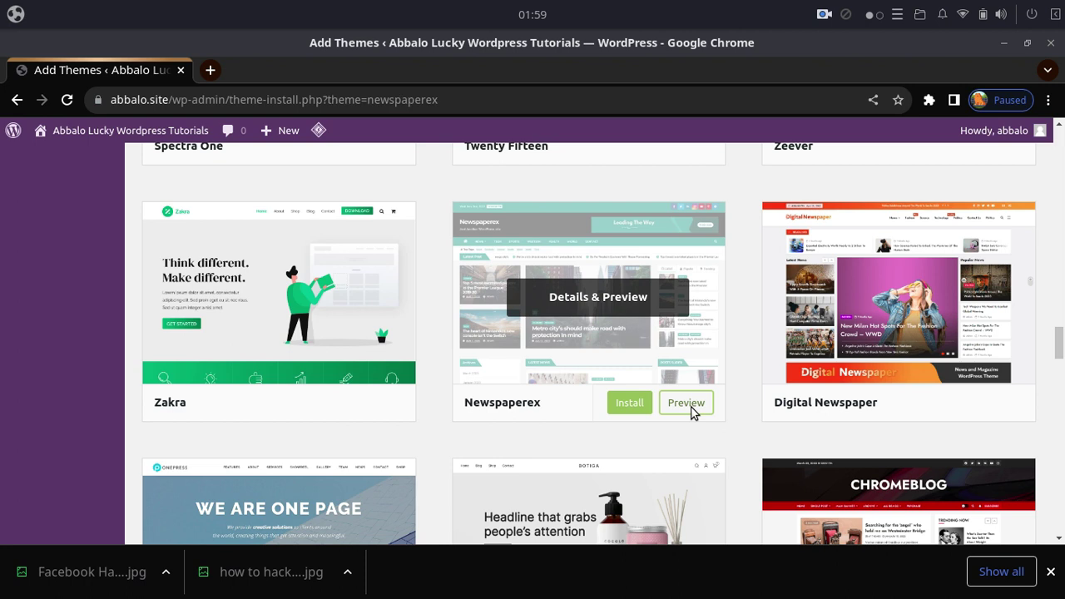
{"action": "left_click", "coordinate": [687, 404]}
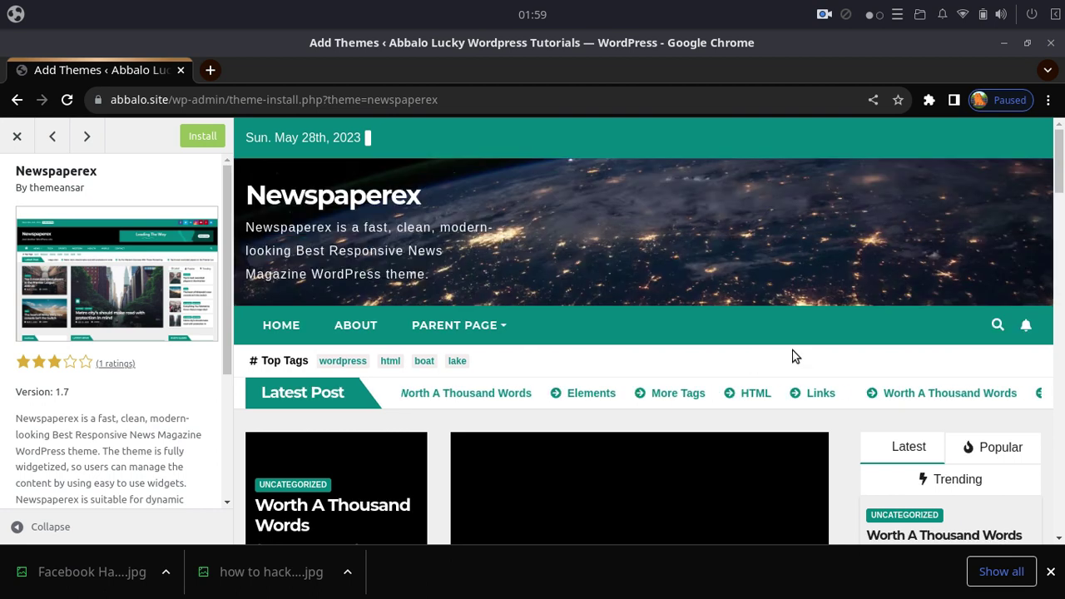
{"action": "scroll", "coordinate": [793, 357], "scroll_direction": "down", "scroll_amount": 2}
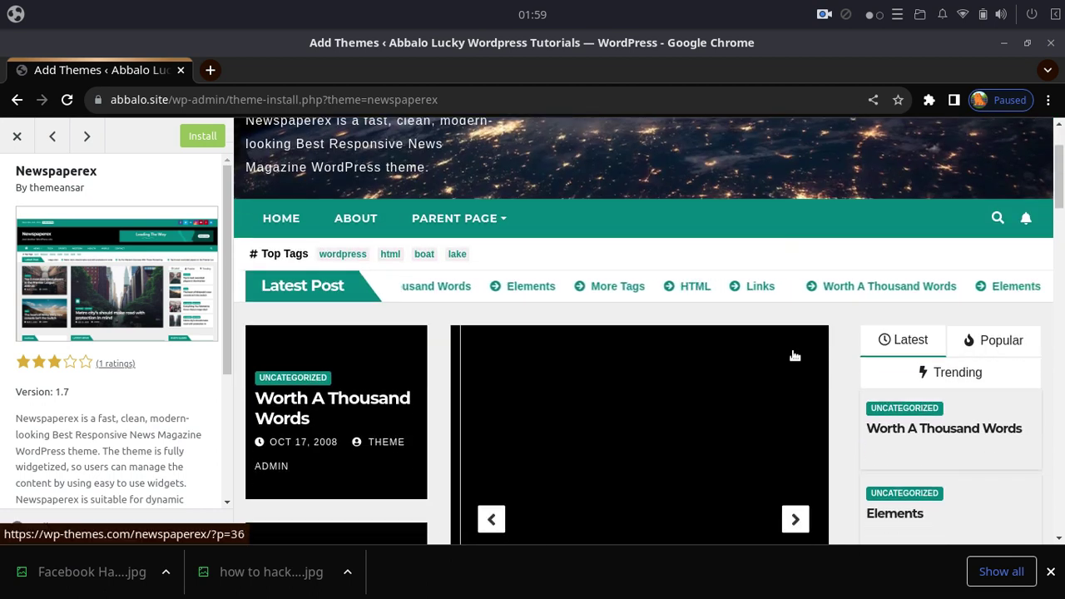
{"action": "scroll", "coordinate": [795, 356], "scroll_direction": "down", "scroll_amount": 10}
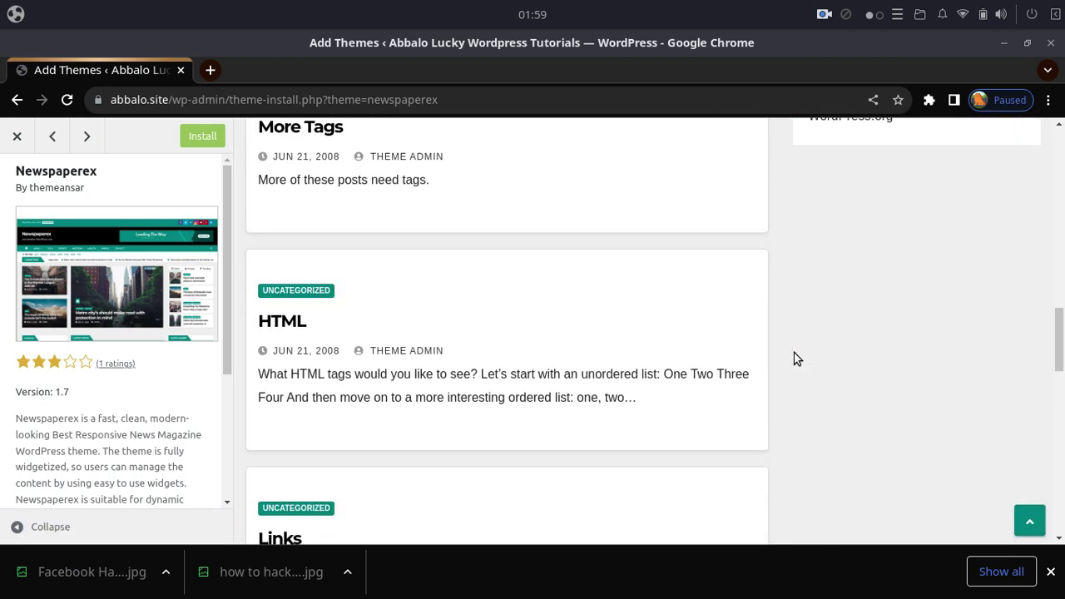
{"action": "scroll", "coordinate": [795, 359], "scroll_direction": "down", "scroll_amount": 15}
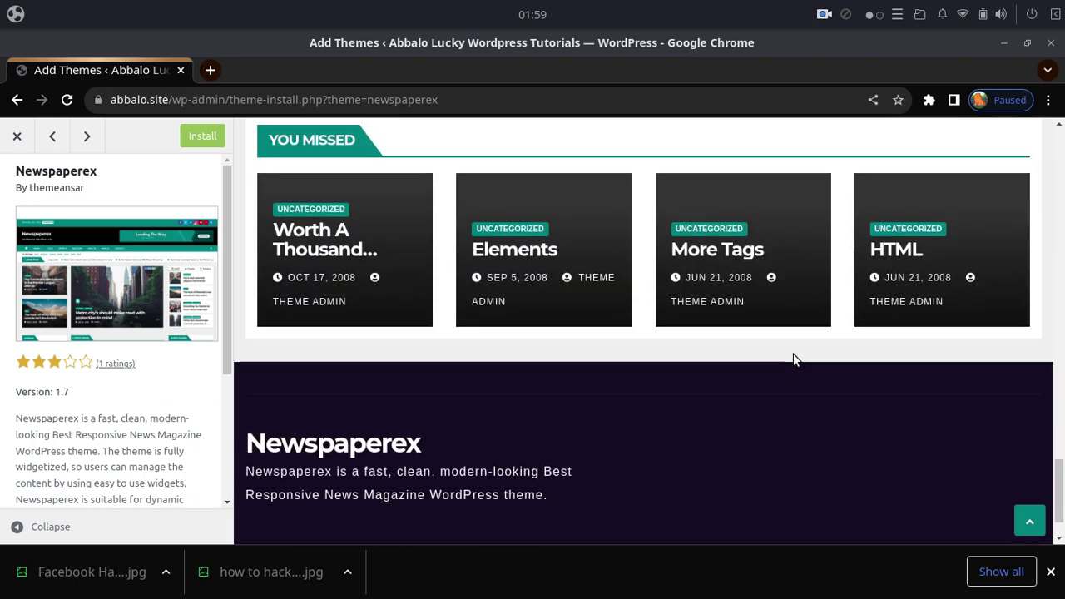
Review the Newspaperex demo page again from the footer back up to its header, latest posts and featured post area.
{"action": "scroll", "coordinate": [794, 360], "scroll_direction": "down", "scroll_amount": 2}
{"action": "scroll", "coordinate": [794, 360], "scroll_direction": "up", "scroll_amount": 8}
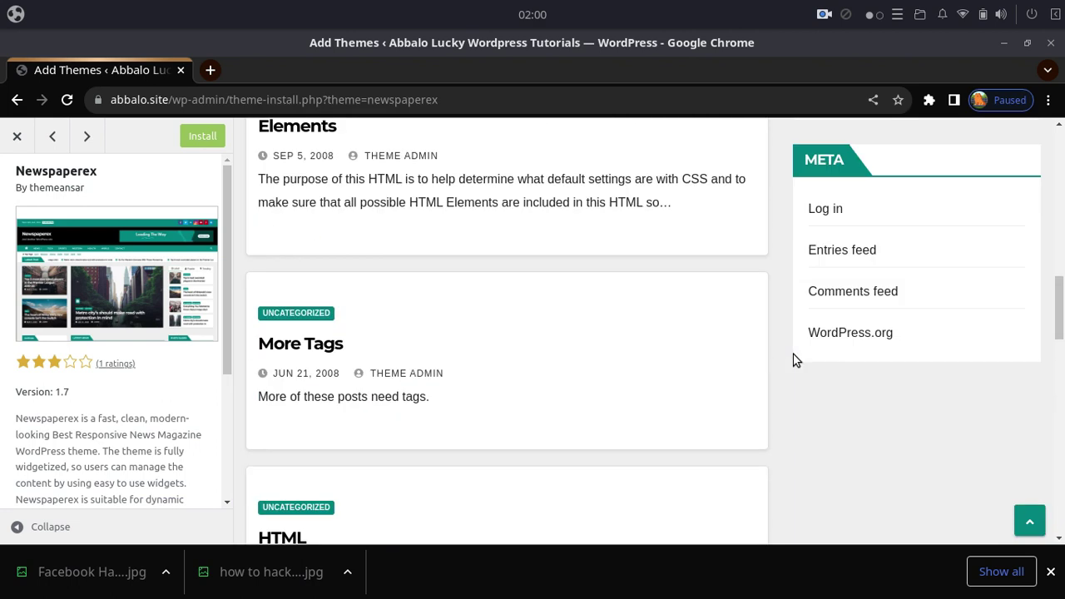
{"action": "scroll", "coordinate": [793, 360], "scroll_direction": "up", "scroll_amount": 10}
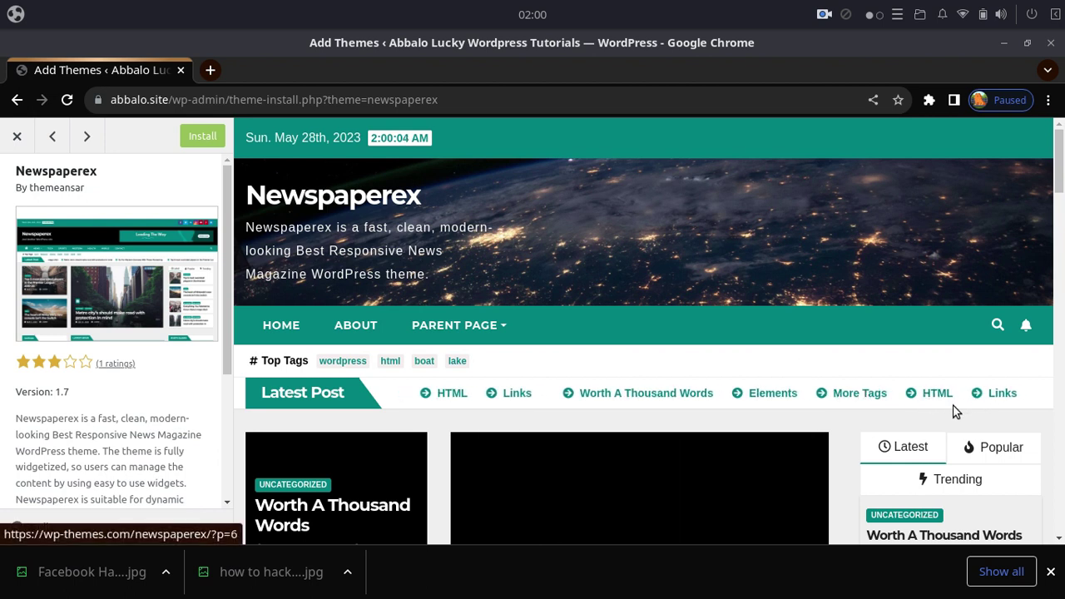
{"action": "scroll", "coordinate": [808, 410], "scroll_direction": "down", "scroll_amount": 3}
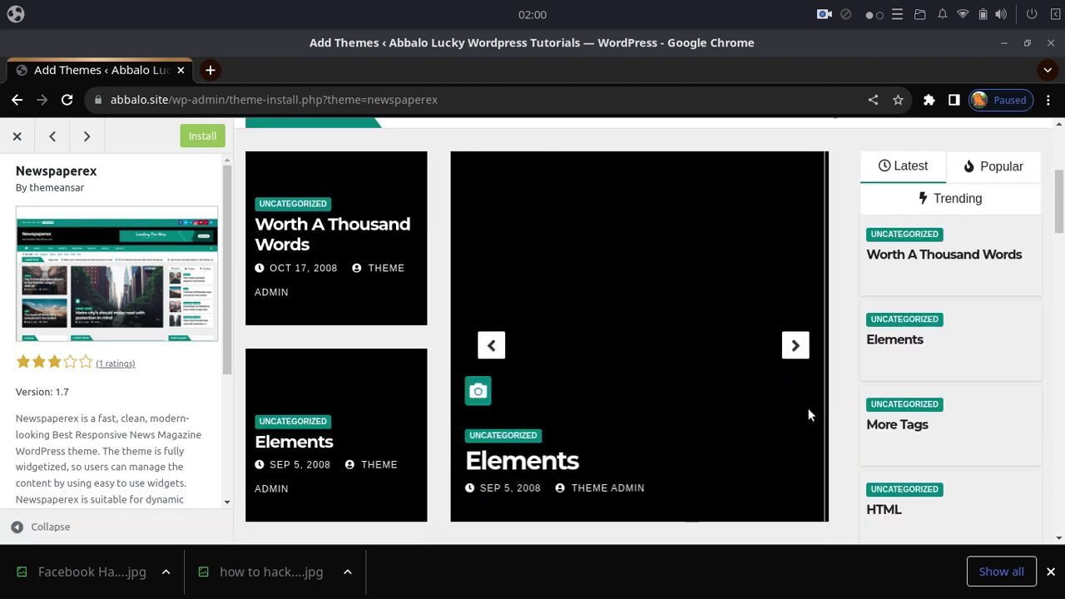
{"action": "scroll", "coordinate": [808, 415], "scroll_direction": "up", "scroll_amount": 3}
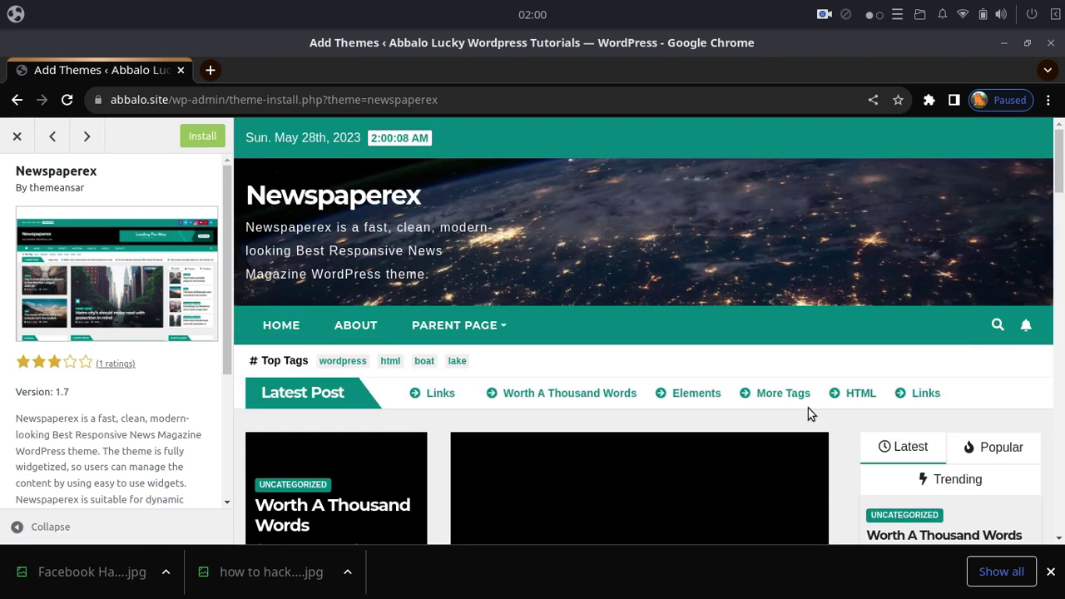
{"action": "scroll", "coordinate": [808, 408], "scroll_direction": "down", "scroll_amount": 4}
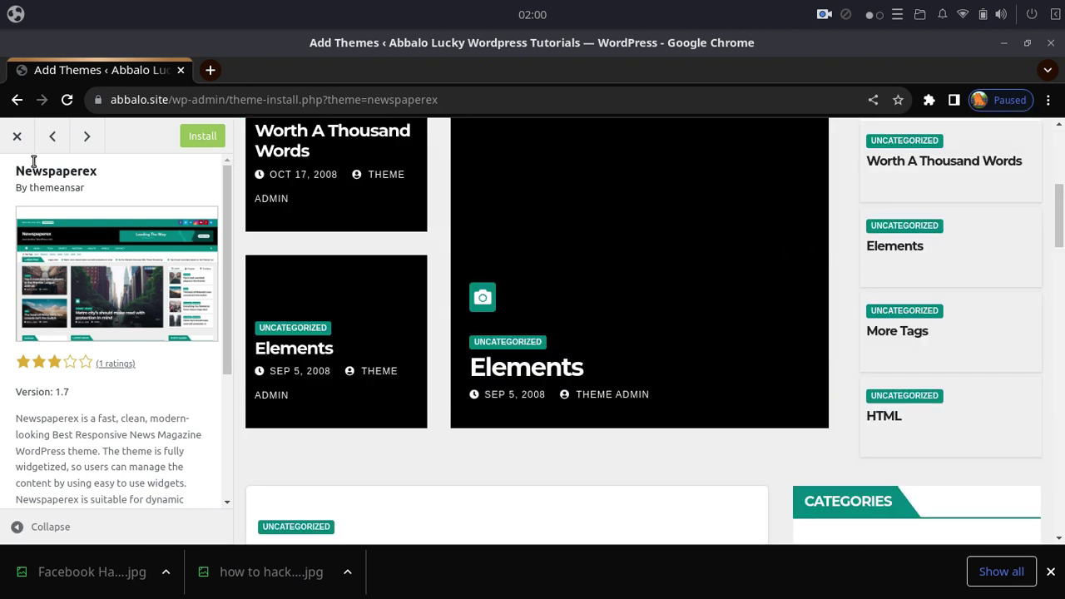
Preview the Zakra theme, look through its demo posts, and return to the list of popular themes.
{"action": "left_click", "coordinate": [51, 142]}
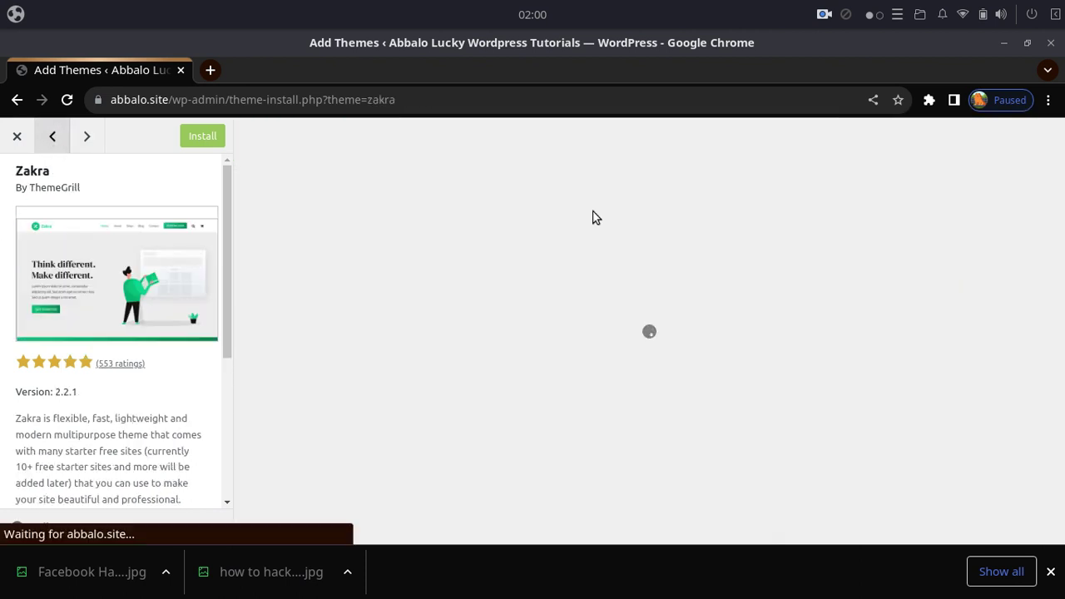
{"action": "scroll", "coordinate": [772, 357], "scroll_direction": "down", "scroll_amount": 2}
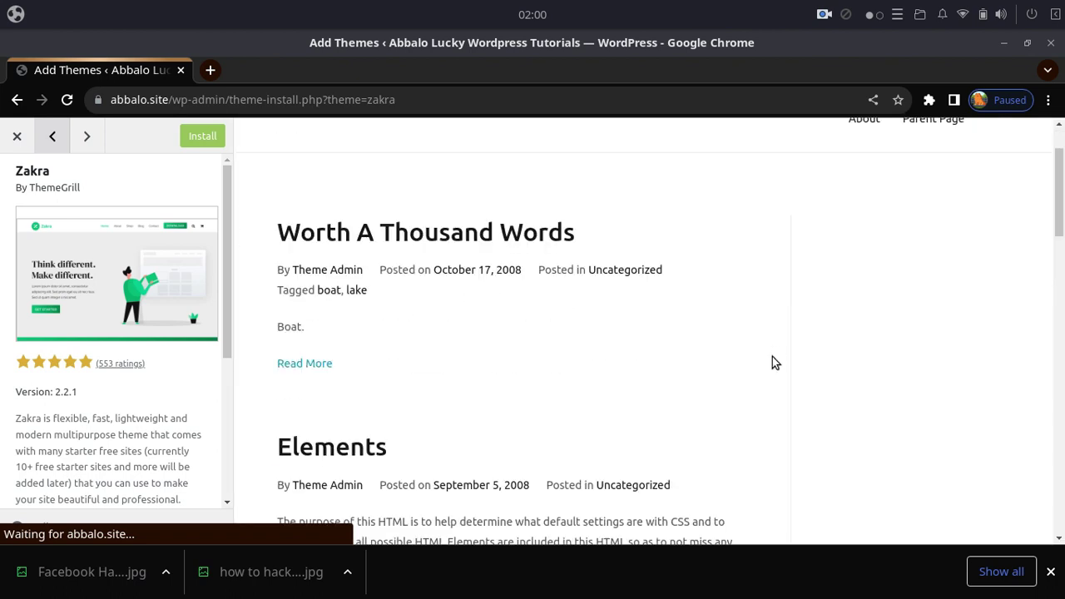
{"action": "scroll", "coordinate": [825, 321], "scroll_direction": "down", "scroll_amount": 15}
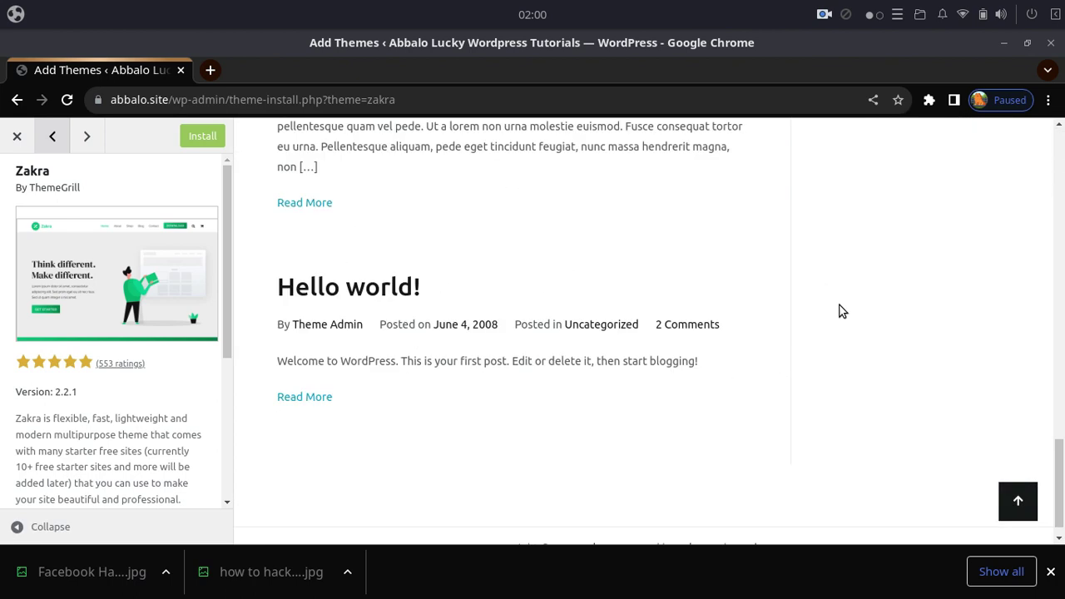
{"action": "scroll", "coordinate": [843, 313], "scroll_direction": "up", "scroll_amount": 10}
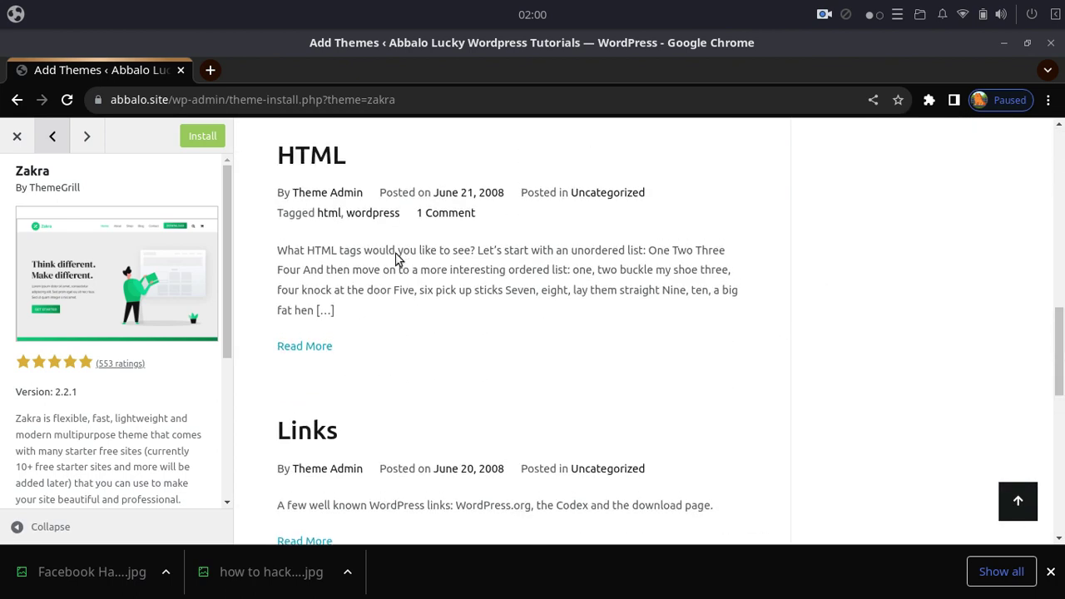
{"action": "left_click", "coordinate": [15, 100]}
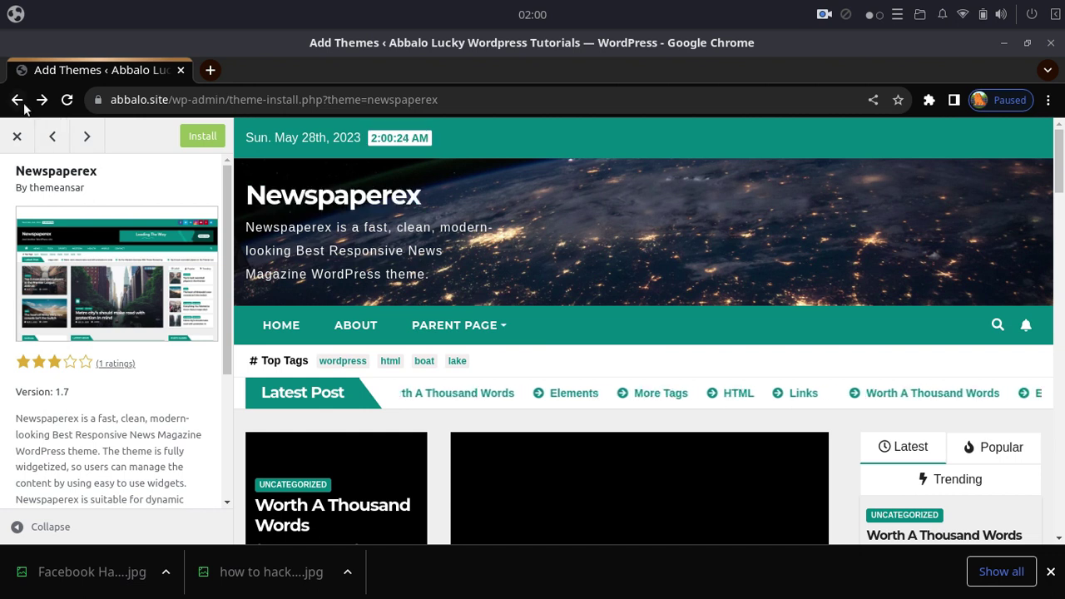
{"action": "left_click", "coordinate": [16, 137]}
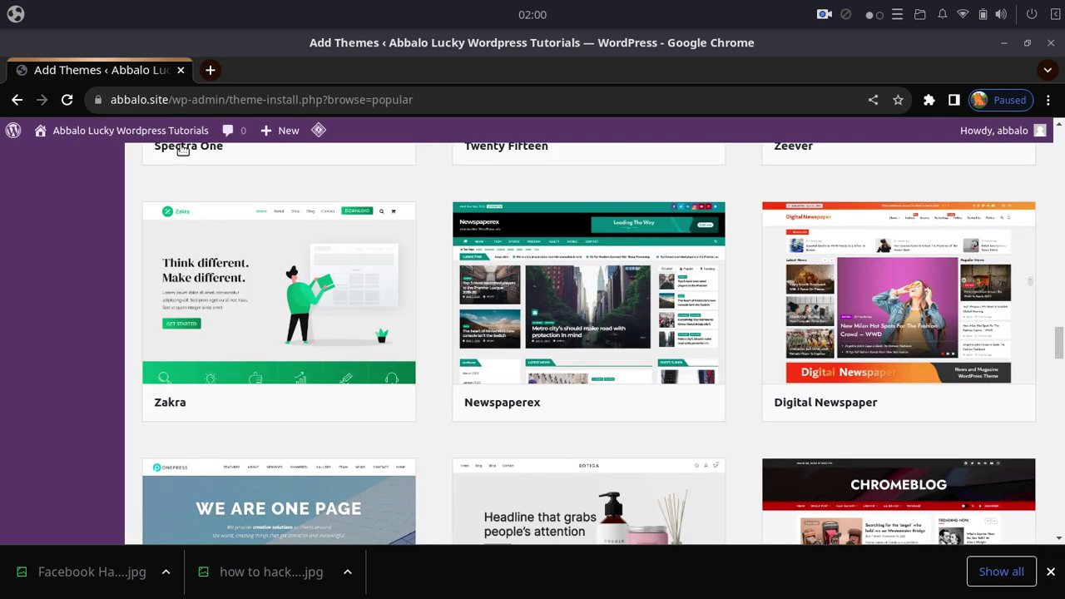
Browse further through the popular themes beyond Digital Newspaper, examining the thumbnails for a suitable news or blog design.
{"action": "scroll", "coordinate": [1060, 277], "scroll_direction": "down", "scroll_amount": 1}
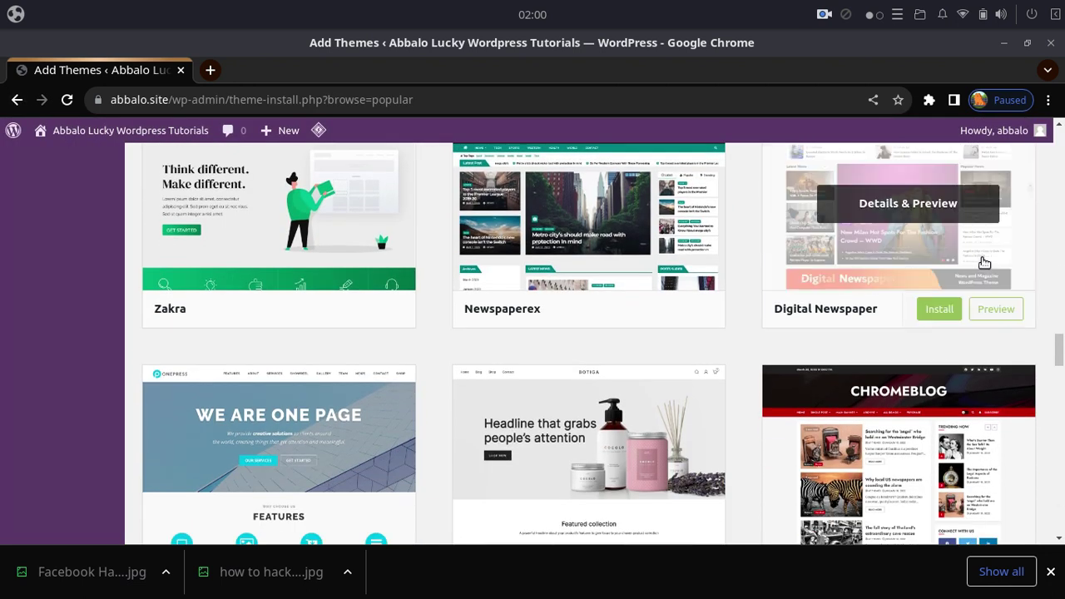
{"action": "scroll", "coordinate": [978, 271], "scroll_direction": "up", "scroll_amount": 2}
{"action": "scroll", "coordinate": [981, 367], "scroll_direction": "down", "scroll_amount": 4}
{"action": "scroll", "coordinate": [982, 371], "scroll_direction": "down", "scroll_amount": 4}
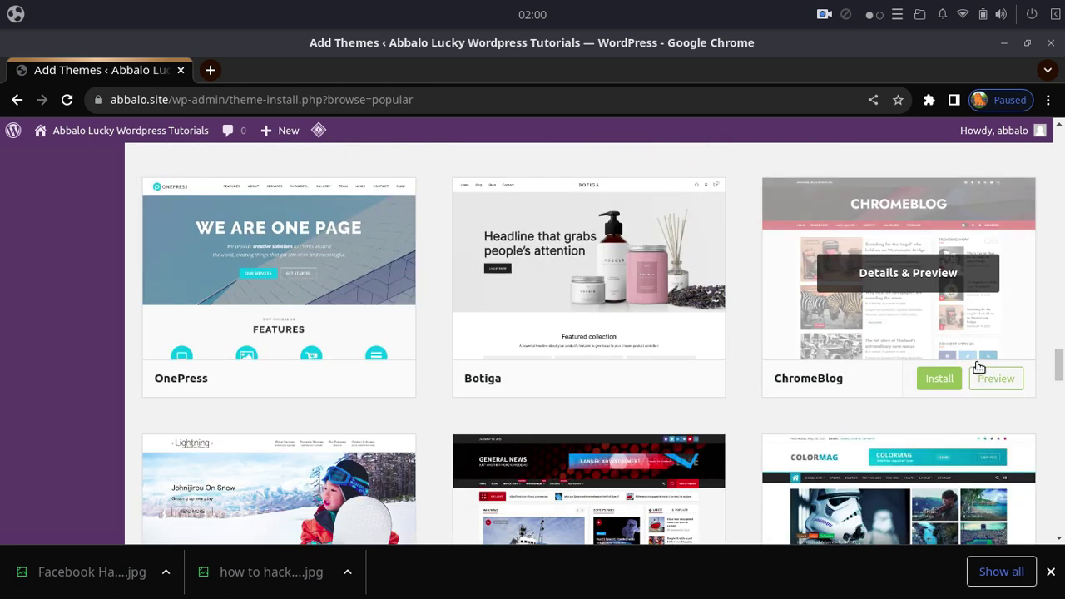
{"action": "scroll", "coordinate": [998, 354], "scroll_direction": "down", "scroll_amount": 3}
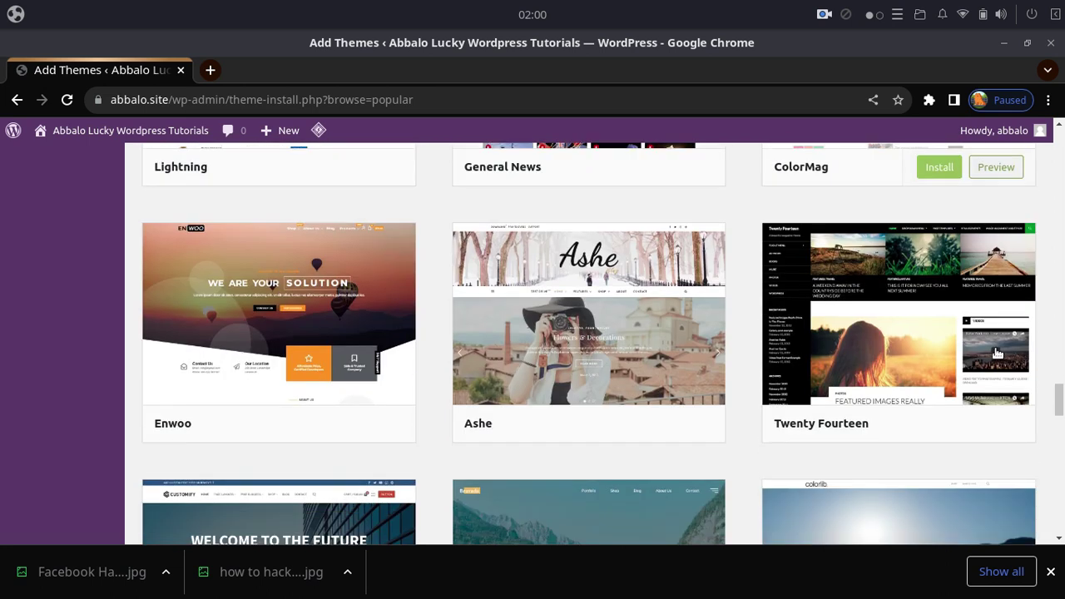
{"action": "scroll", "coordinate": [998, 354], "scroll_direction": "down", "scroll_amount": 3}
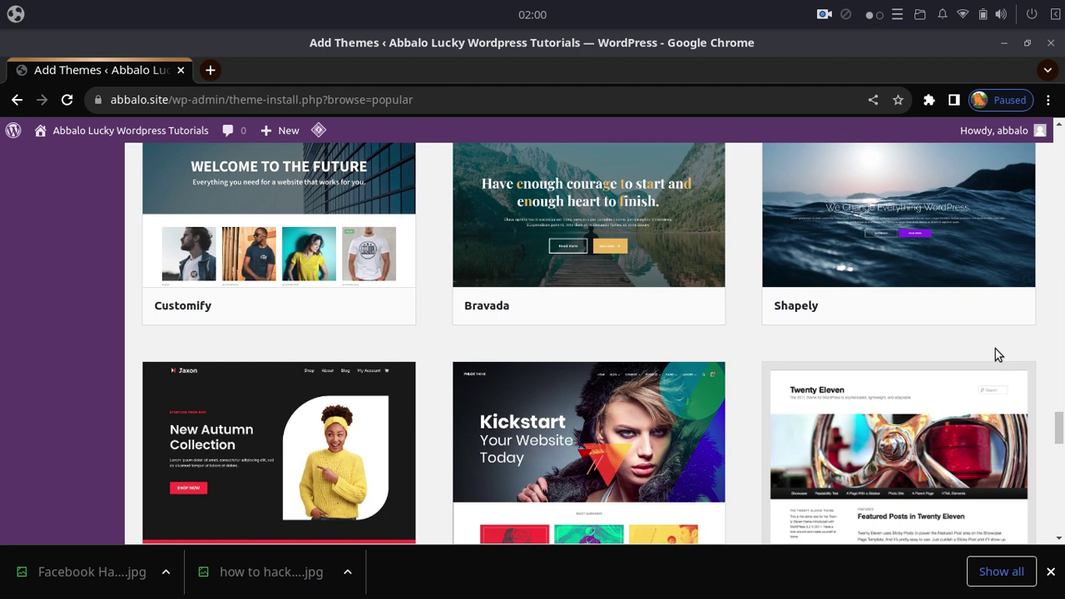
{"action": "scroll", "coordinate": [998, 353], "scroll_direction": "down", "scroll_amount": 4}
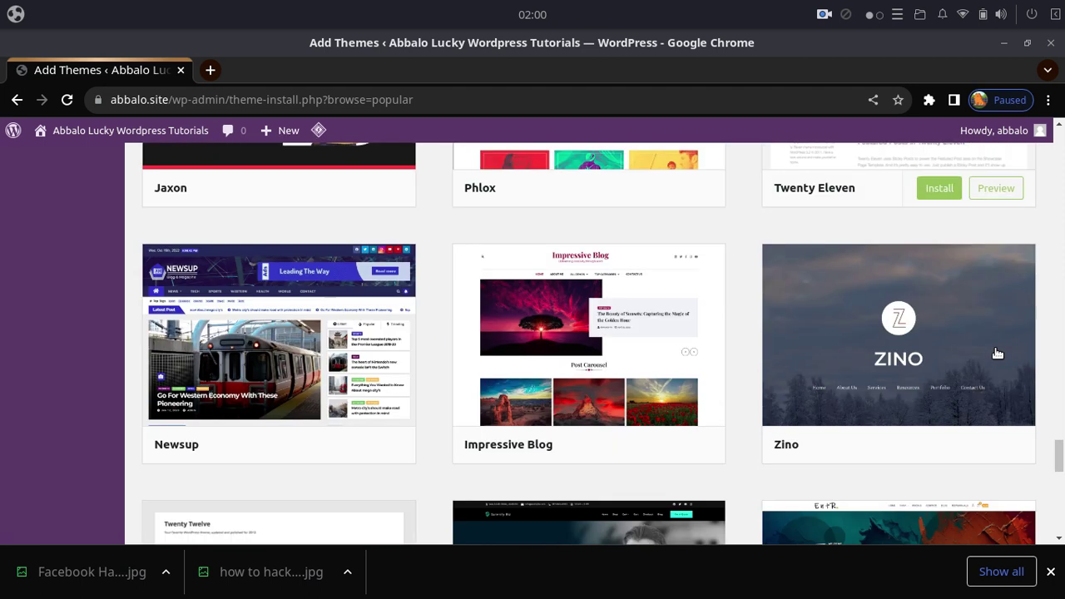
{"action": "scroll", "coordinate": [998, 353], "scroll_direction": "down", "scroll_amount": 5}
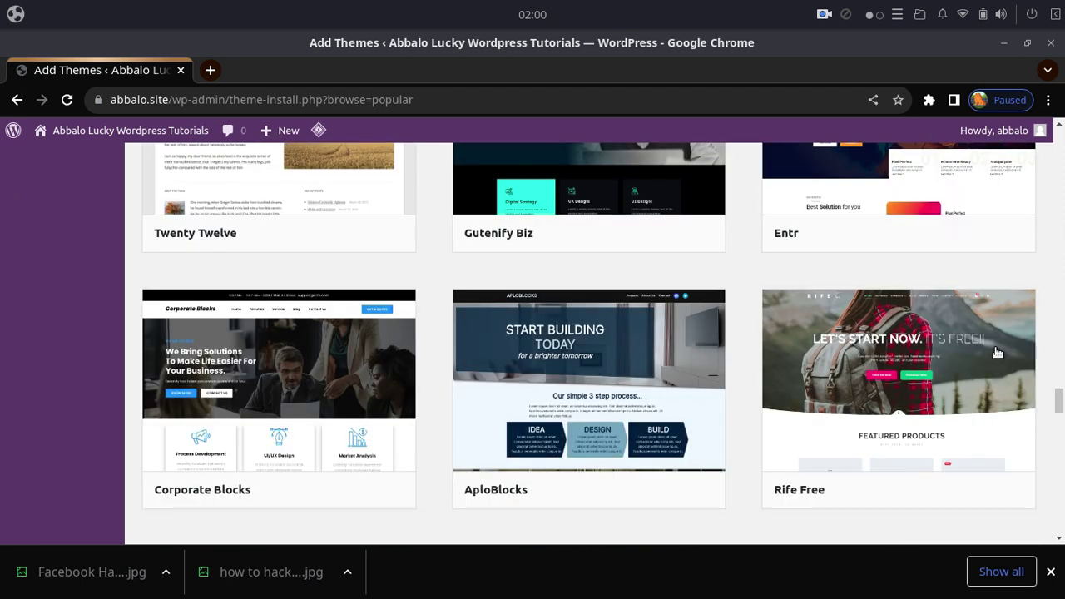
{"action": "scroll", "coordinate": [998, 354], "scroll_direction": "down", "scroll_amount": 3}
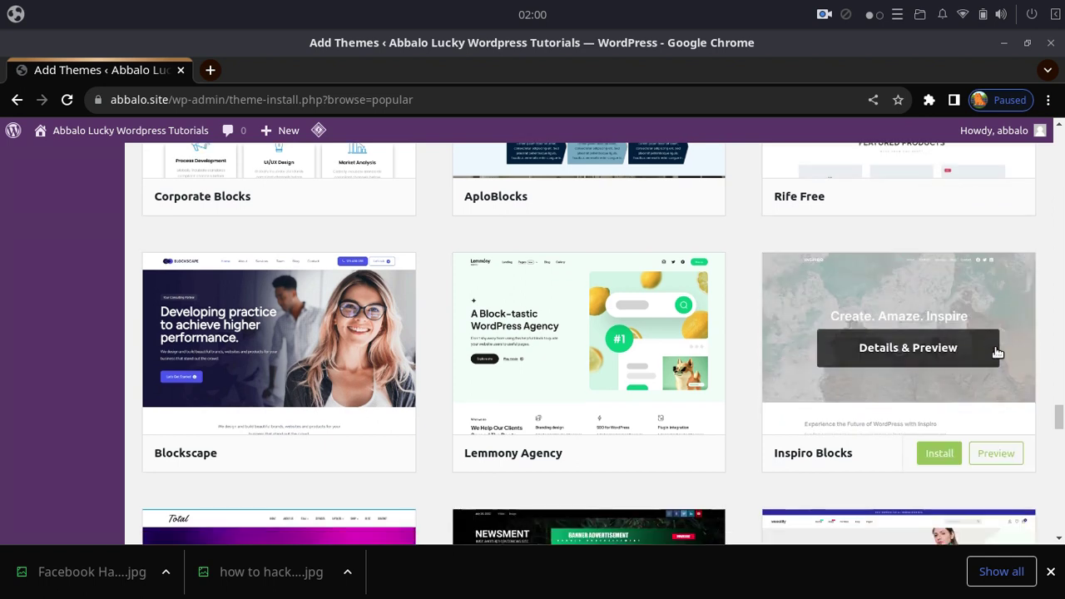
{"action": "scroll", "coordinate": [998, 353], "scroll_direction": "down", "scroll_amount": 1}
{"action": "scroll", "coordinate": [998, 353], "scroll_direction": "down", "scroll_amount": 4}
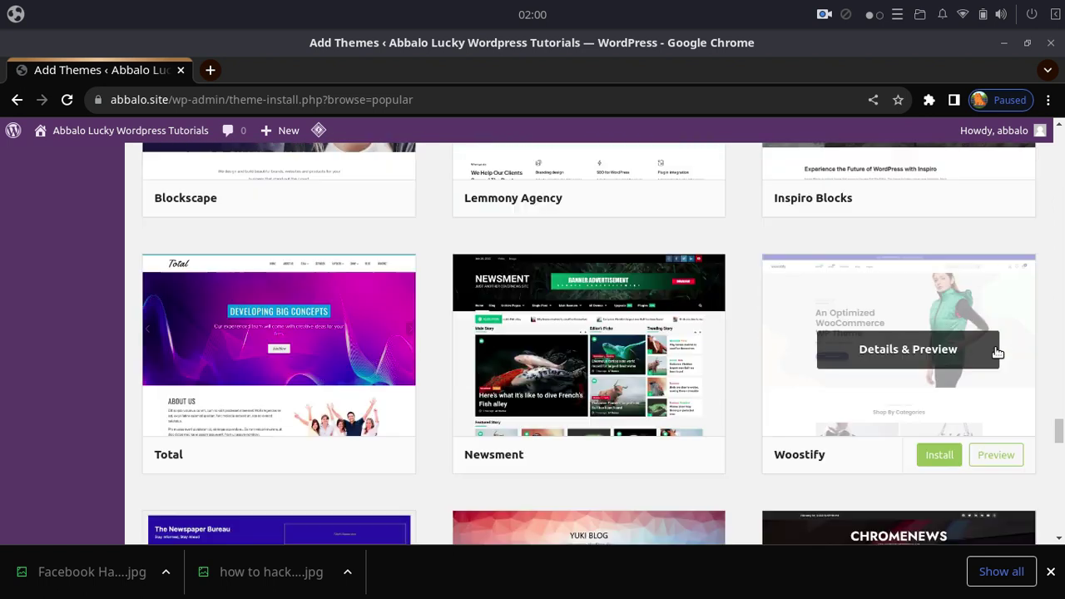
{"action": "scroll", "coordinate": [998, 354], "scroll_direction": "down", "scroll_amount": 2}
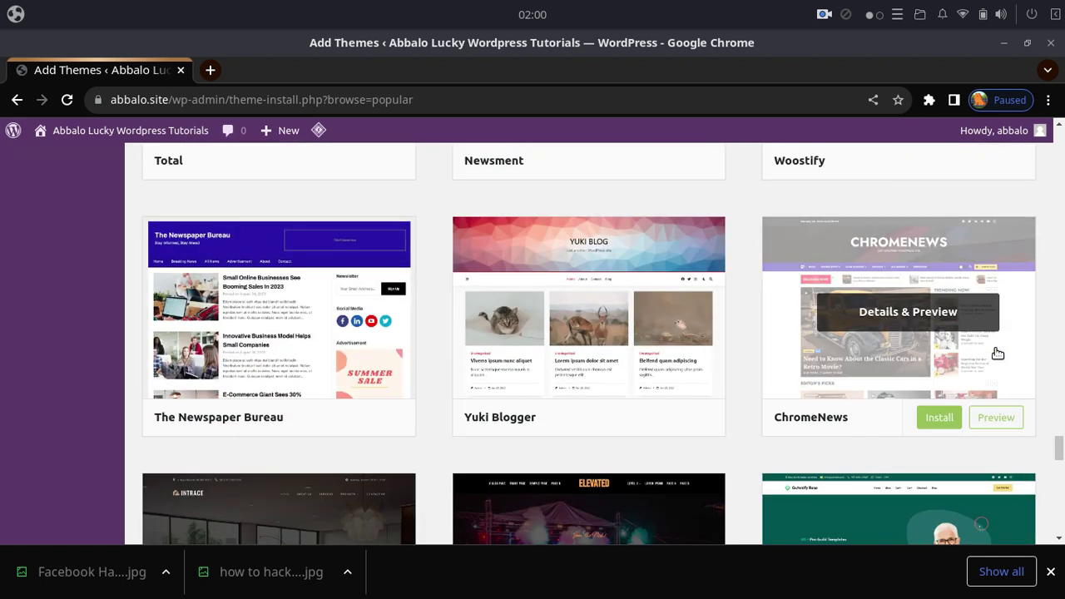
{"action": "scroll", "coordinate": [998, 354], "scroll_direction": "down", "scroll_amount": 3}
{"action": "scroll", "coordinate": [998, 354], "scroll_direction": "down", "scroll_amount": 2}
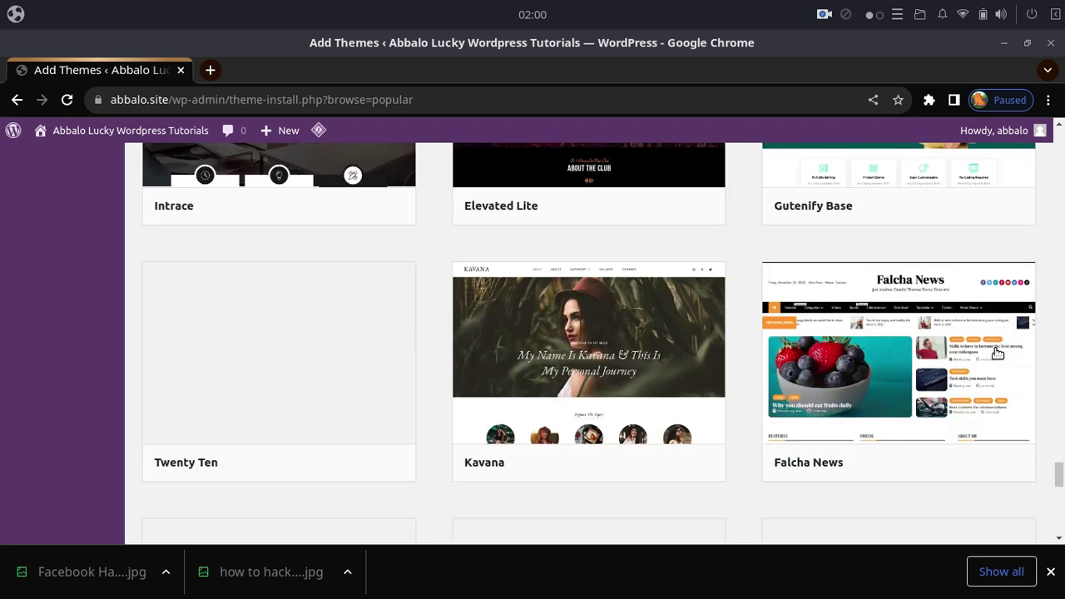
{"action": "scroll", "coordinate": [998, 354], "scroll_direction": "down", "scroll_amount": 2}
{"action": "scroll", "coordinate": [998, 354], "scroll_direction": "down", "scroll_amount": 3}
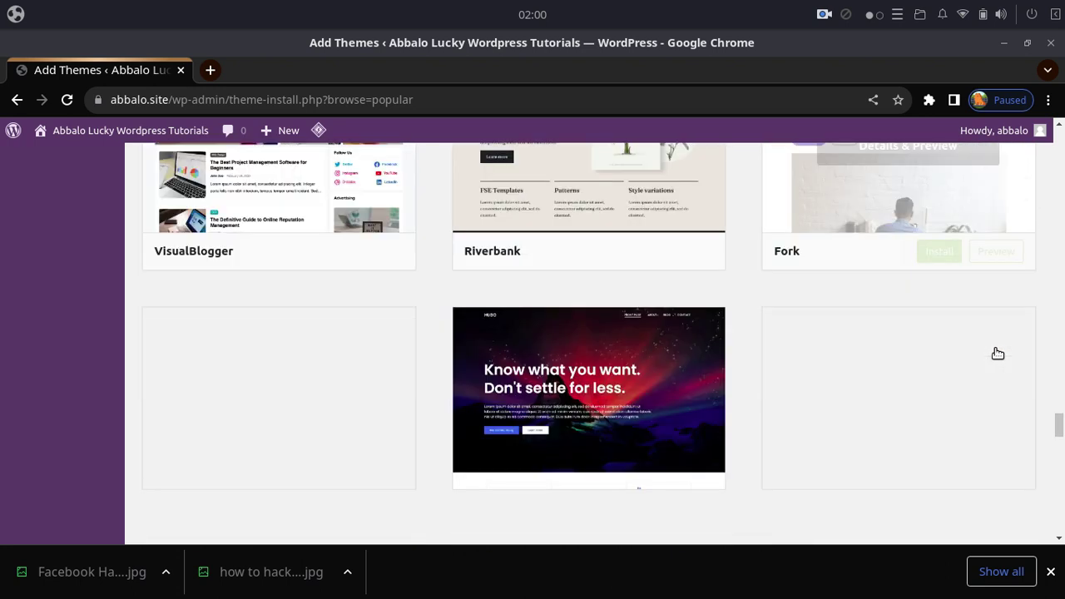
{"action": "scroll", "coordinate": [998, 353], "scroll_direction": "down", "scroll_amount": 2}
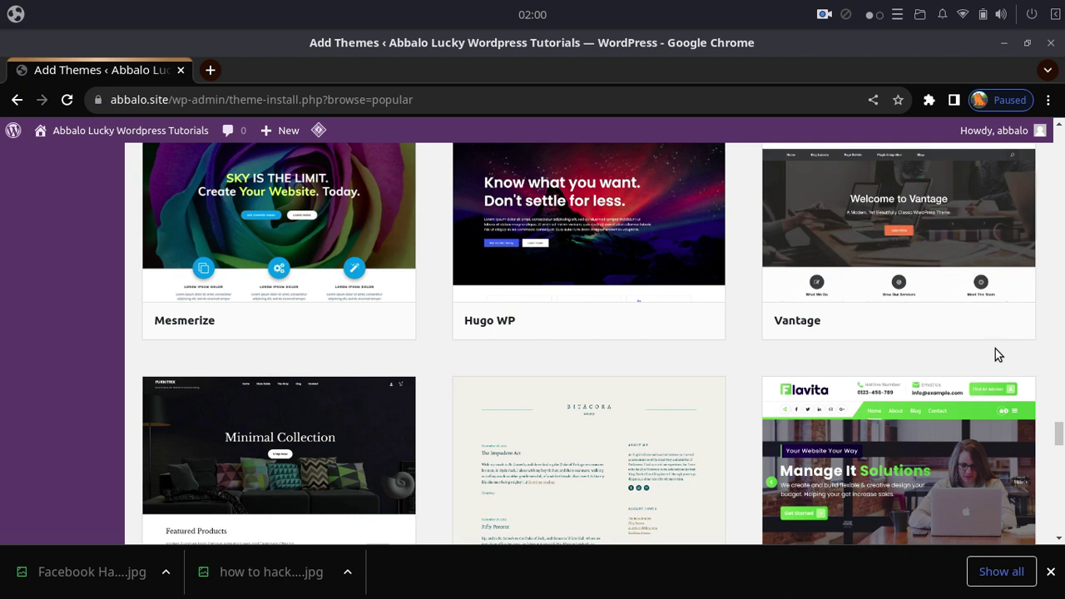
{"action": "scroll", "coordinate": [998, 354], "scroll_direction": "down", "scroll_amount": 1}
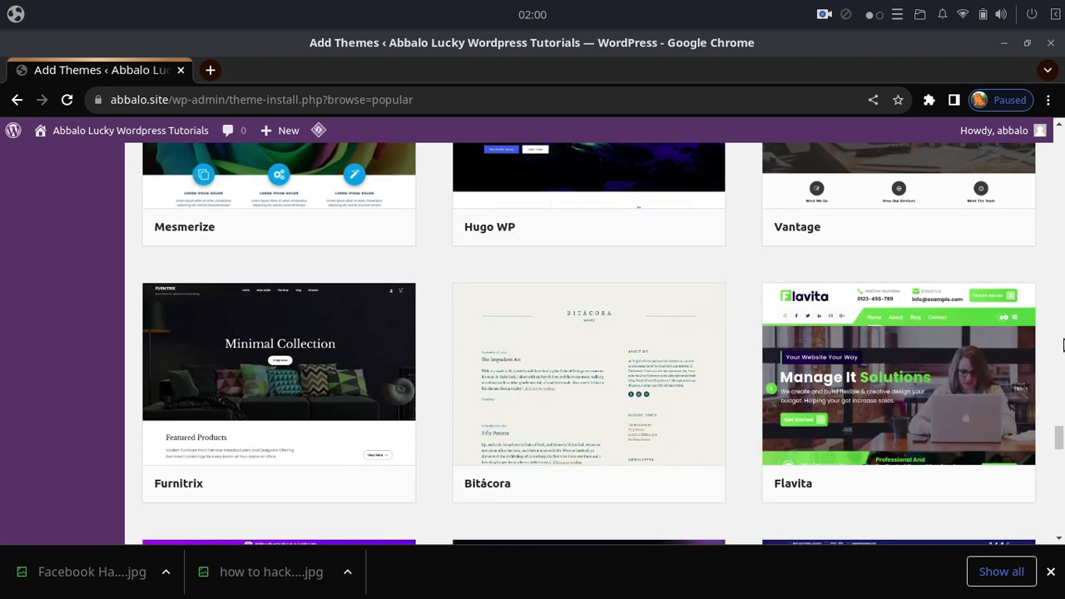
{"action": "scroll", "coordinate": [1063, 345], "scroll_direction": "down", "scroll_amount": 4}
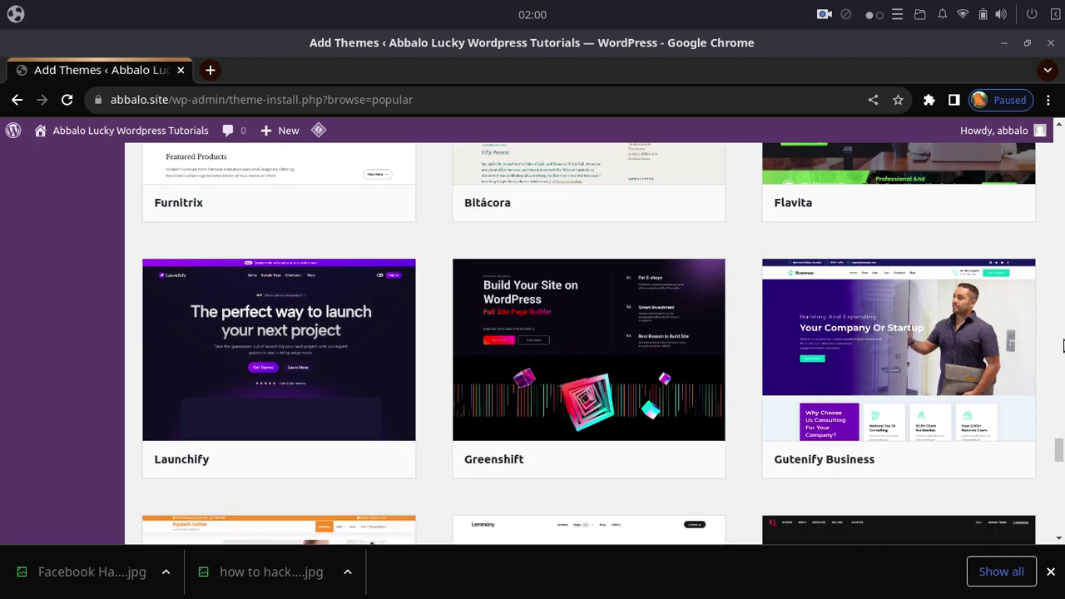
{"action": "scroll", "coordinate": [1062, 346], "scroll_direction": "down", "scroll_amount": 2}
{"action": "scroll", "coordinate": [1063, 346], "scroll_direction": "down", "scroll_amount": 6}
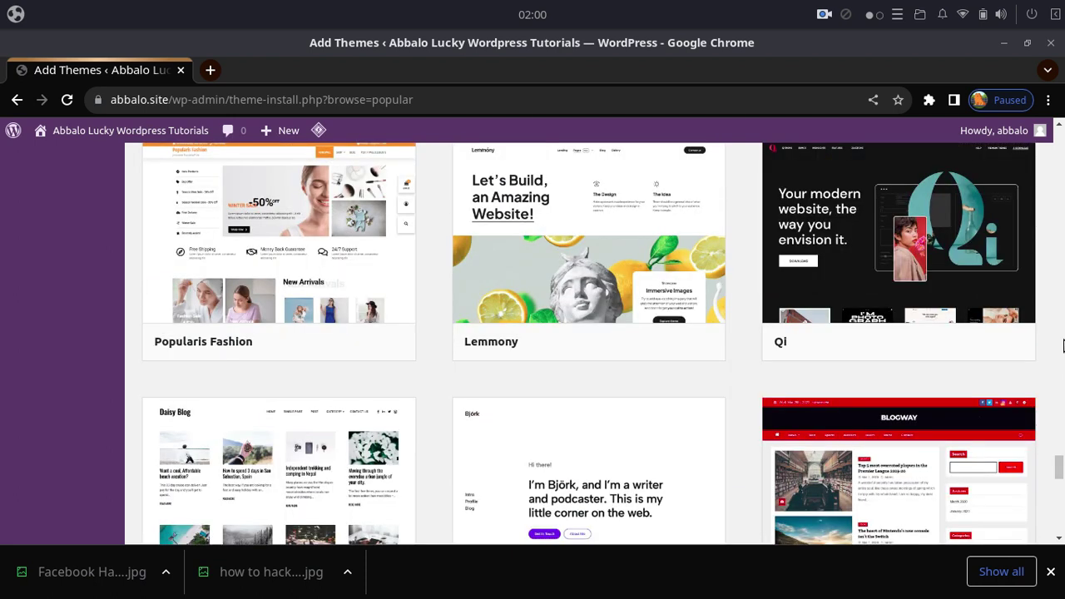
{"action": "scroll", "coordinate": [1063, 345], "scroll_direction": "down", "scroll_amount": 7}
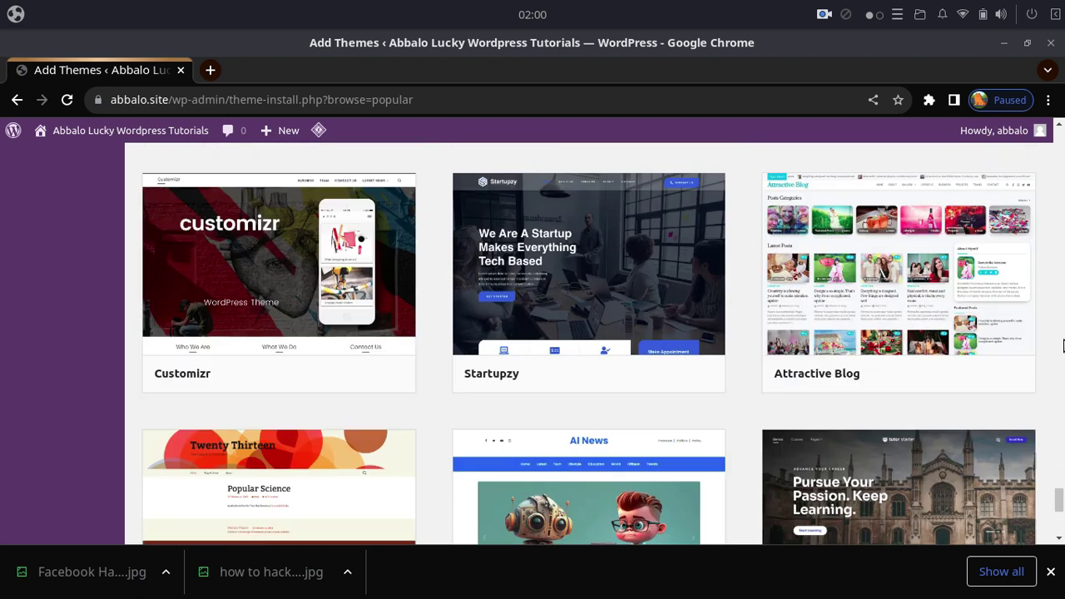
{"action": "scroll", "coordinate": [1063, 346], "scroll_direction": "down", "scroll_amount": 3}
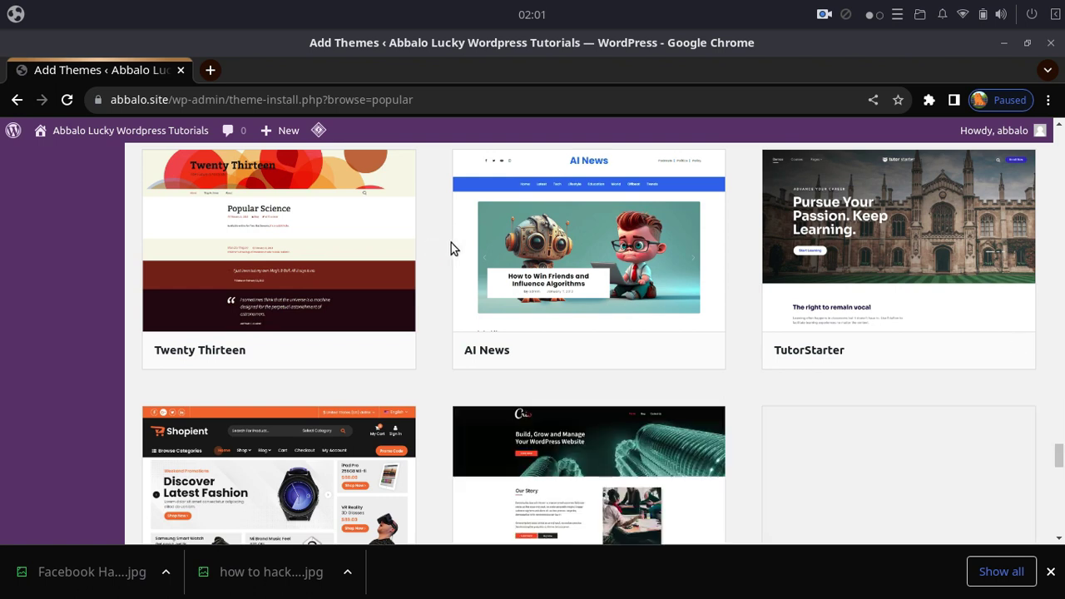
{"action": "scroll", "coordinate": [1063, 341], "scroll_direction": "down", "scroll_amount": 5}
{"action": "scroll", "coordinate": [1063, 366], "scroll_direction": "down", "scroll_amount": 4}
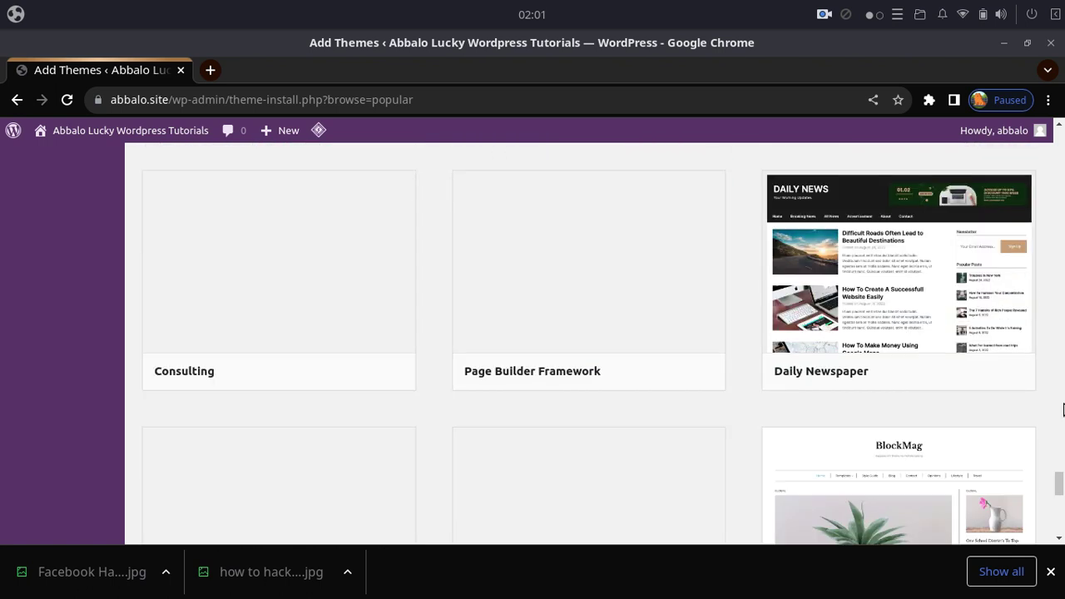
{"action": "scroll", "coordinate": [1063, 510], "scroll_direction": "down", "scroll_amount": 5}
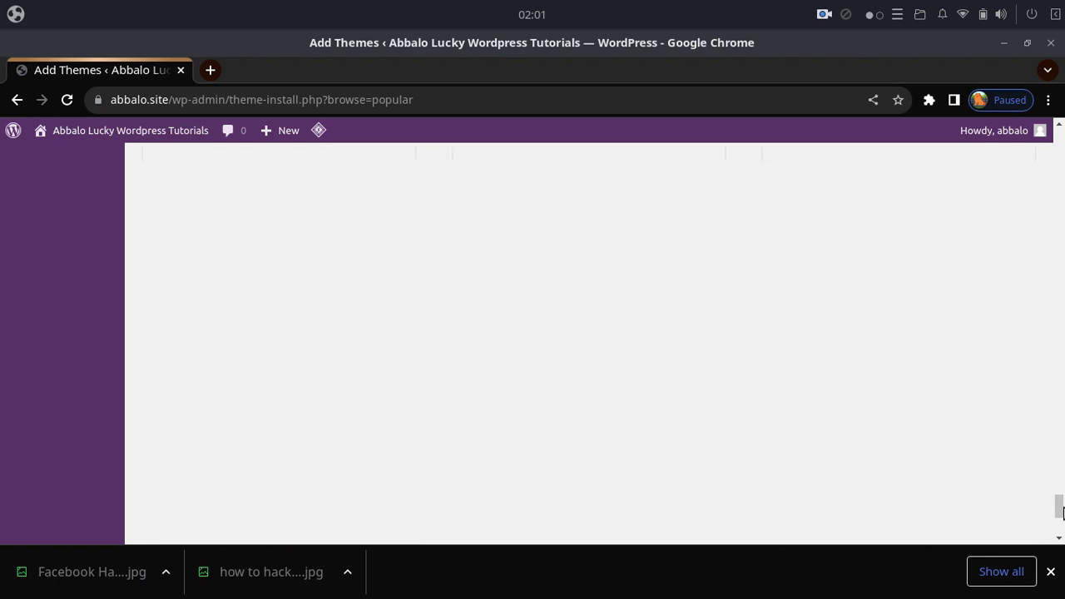
{"action": "scroll", "coordinate": [744, 409], "scroll_direction": "up", "scroll_amount": 2}
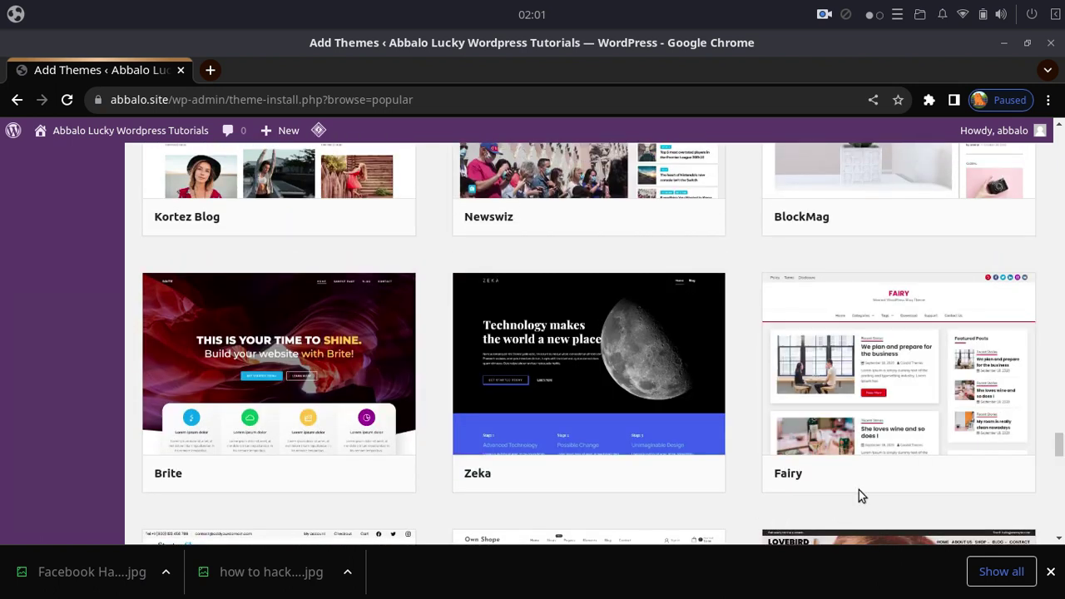
{"action": "left_click", "coordinate": [935, 483]}
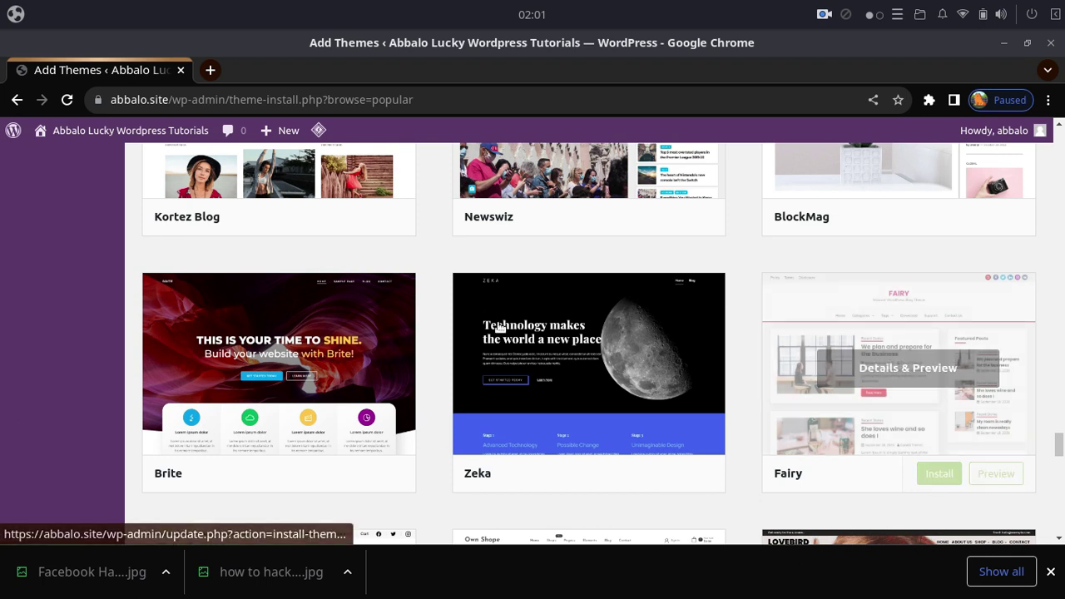
{"action": "scroll", "coordinate": [502, 329], "scroll_direction": "down", "scroll_amount": 6}
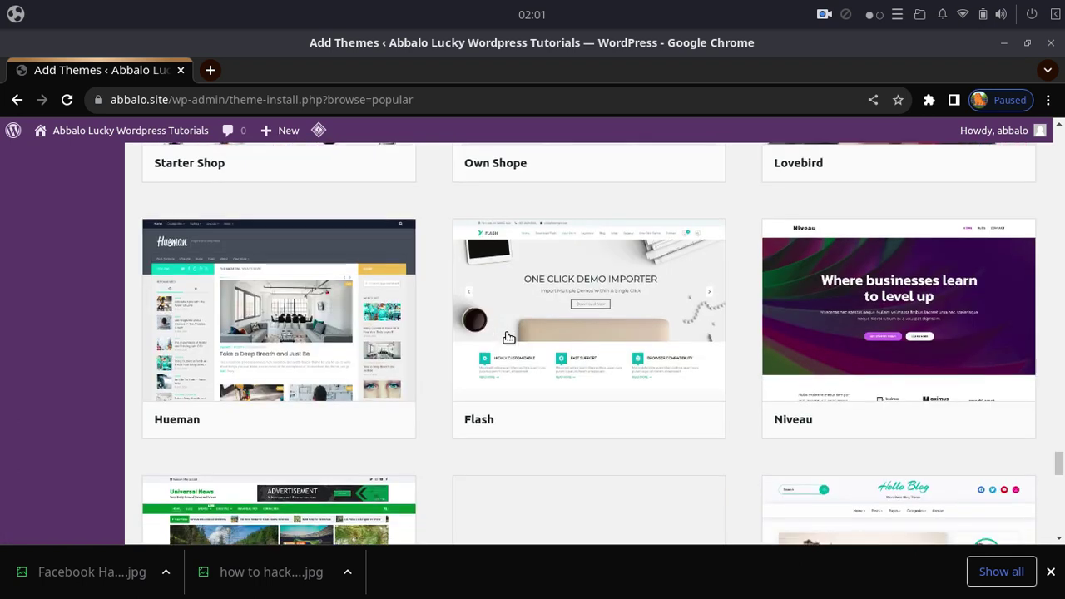
{"action": "scroll", "coordinate": [502, 329], "scroll_direction": "down", "scroll_amount": 1}
{"action": "scroll", "coordinate": [510, 339], "scroll_direction": "down", "scroll_amount": 5}
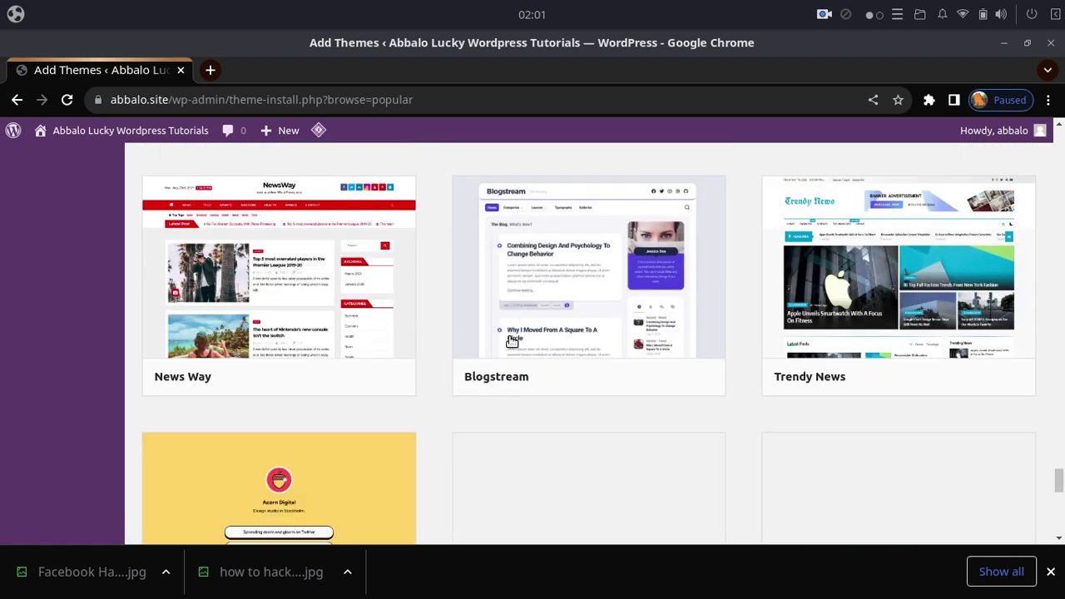
{"action": "scroll", "coordinate": [510, 342], "scroll_direction": "down", "scroll_amount": 7}
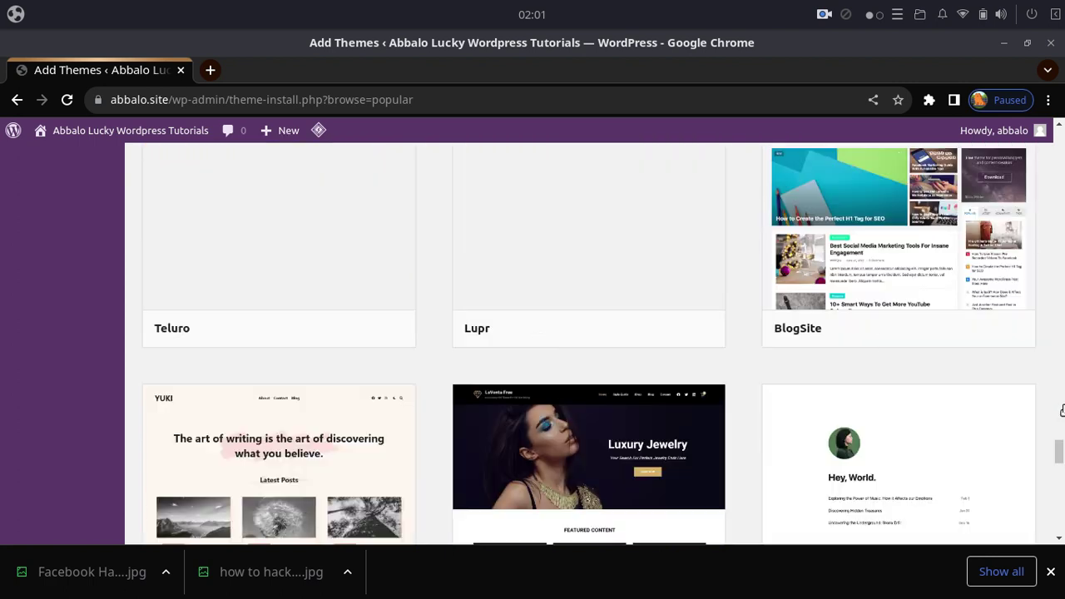
Examine the popular themes from Teluro and BlogSite down to Blogger Stories, and return to the start of the list.
{"action": "scroll", "coordinate": [991, 424], "scroll_direction": "down", "scroll_amount": 3}
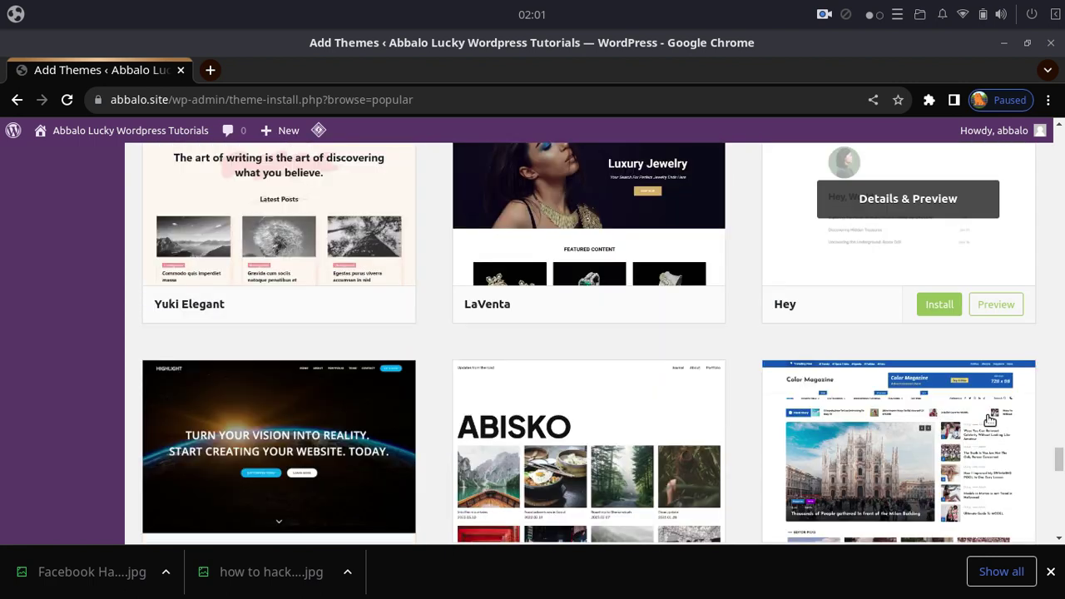
{"action": "scroll", "coordinate": [991, 420], "scroll_direction": "down", "scroll_amount": 4}
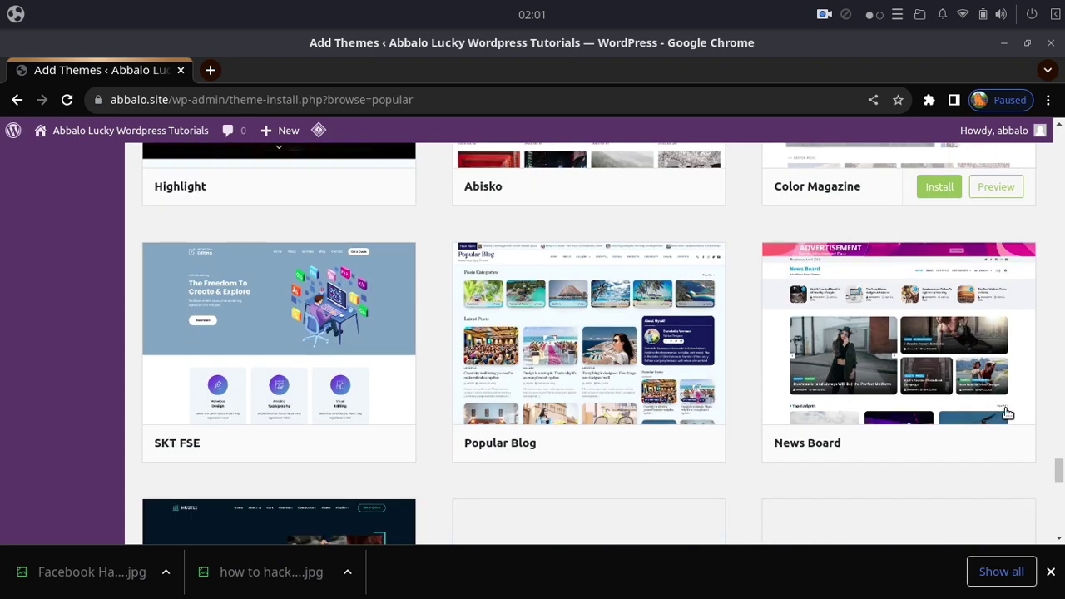
{"action": "scroll", "coordinate": [1058, 401], "scroll_direction": "down", "scroll_amount": 1}
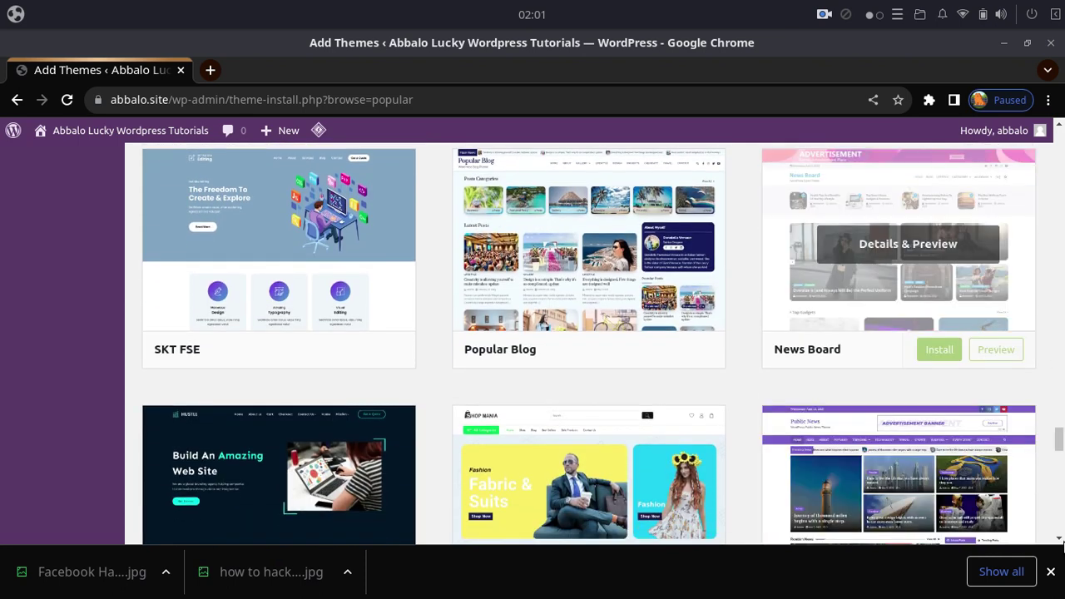
{"action": "scroll", "coordinate": [1062, 428], "scroll_direction": "down", "scroll_amount": 5}
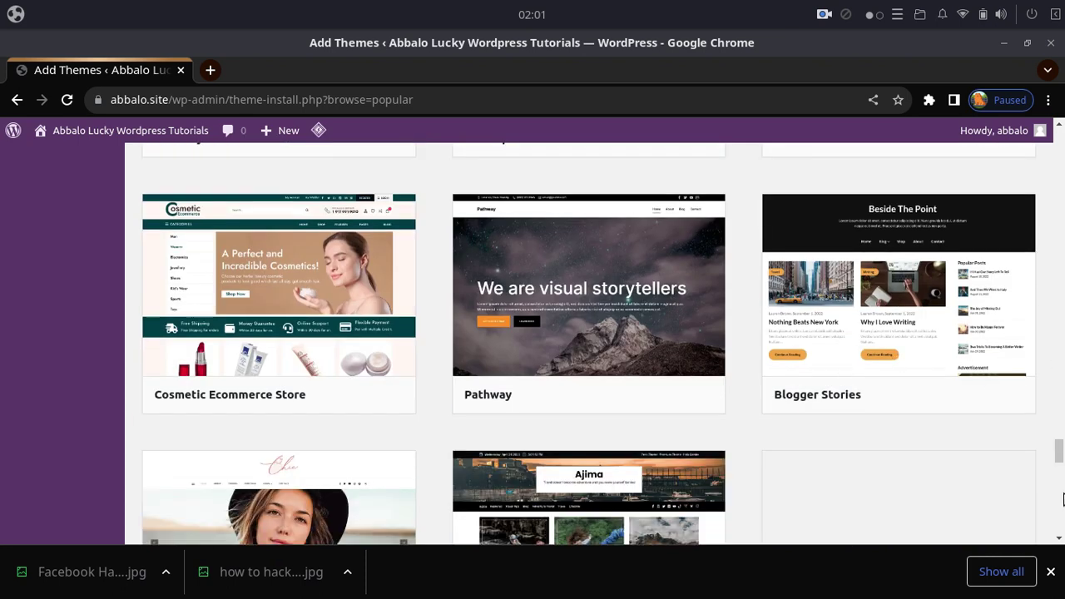
{"action": "left_click_drag", "start_coordinate": [1060, 453], "coordinate": [1063, 138]}
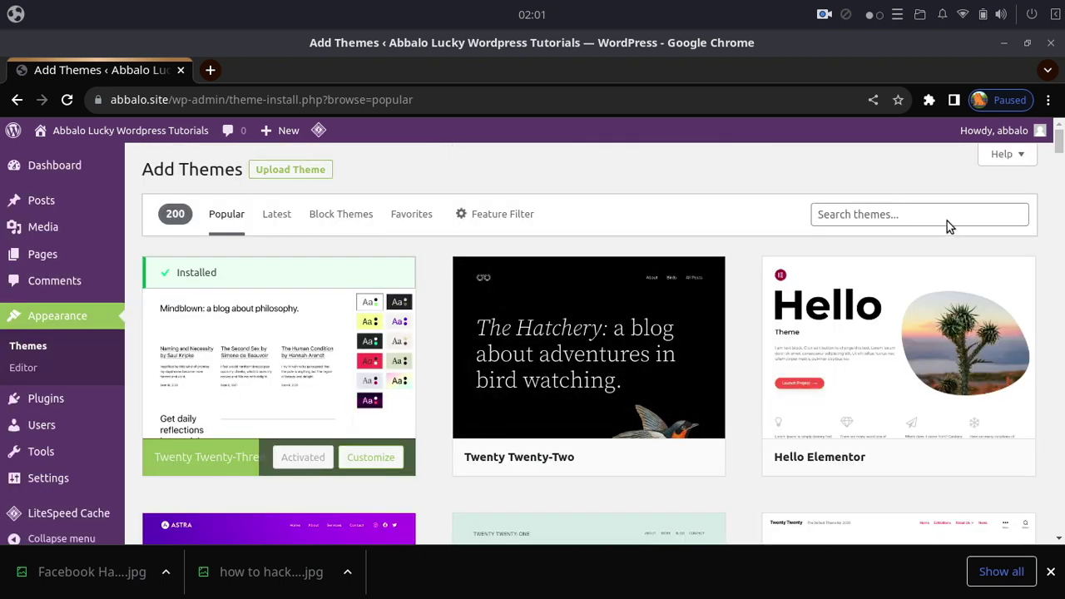
Search the theme directory for "music" and look through the resulting theme thumbnails.
{"action": "left_click", "coordinate": [925, 208]}
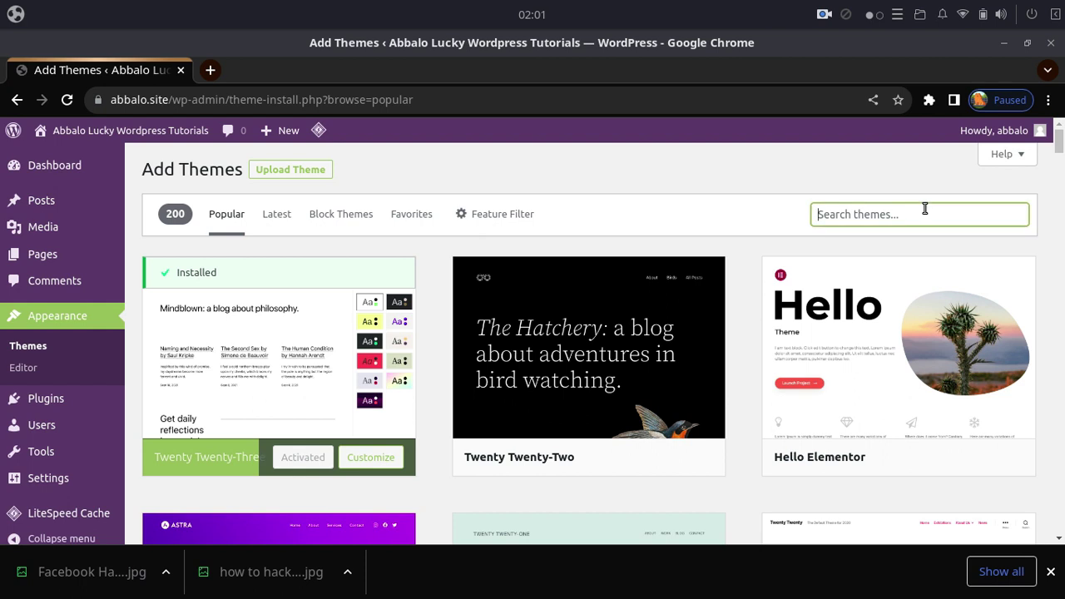
{"action": "type", "text": "music"}
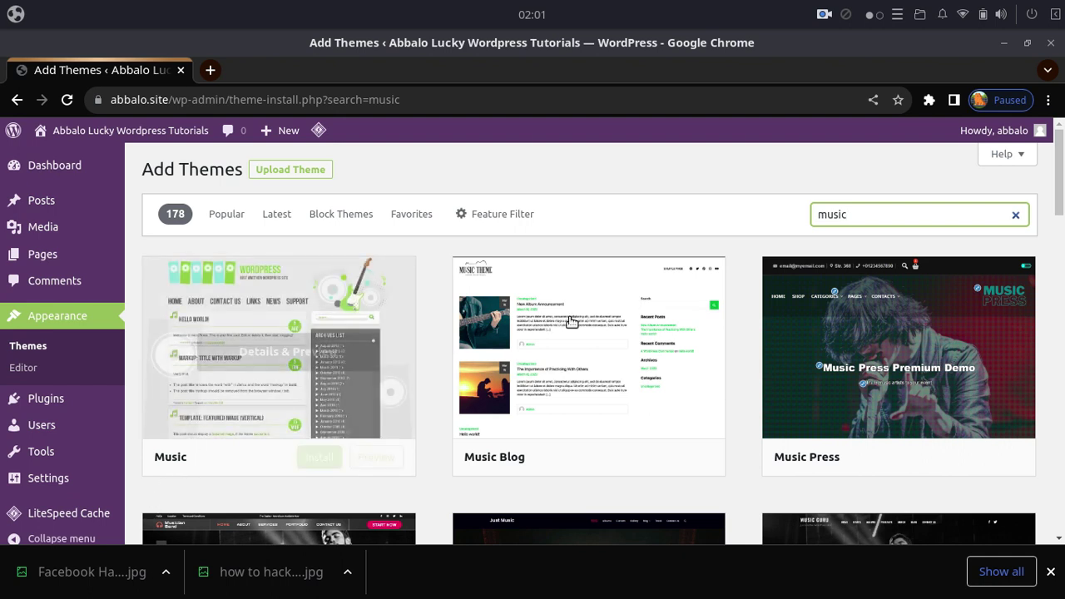
{"action": "scroll", "coordinate": [637, 335], "scroll_direction": "down", "scroll_amount": 5}
{"action": "scroll", "coordinate": [1057, 373], "scroll_direction": "up", "scroll_amount": 2}
{"action": "scroll", "coordinate": [1059, 373], "scroll_direction": "down", "scroll_amount": 2}
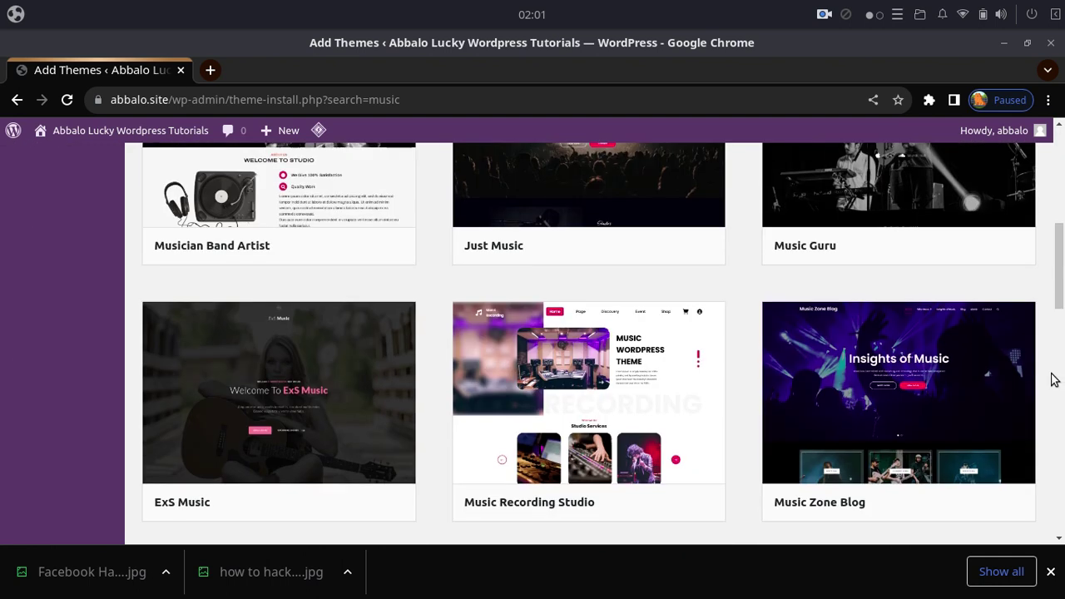
{"action": "scroll", "coordinate": [1042, 465], "scroll_direction": "down", "scroll_amount": 2}
{"action": "scroll", "coordinate": [1042, 465], "scroll_direction": "up", "scroll_amount": 5}
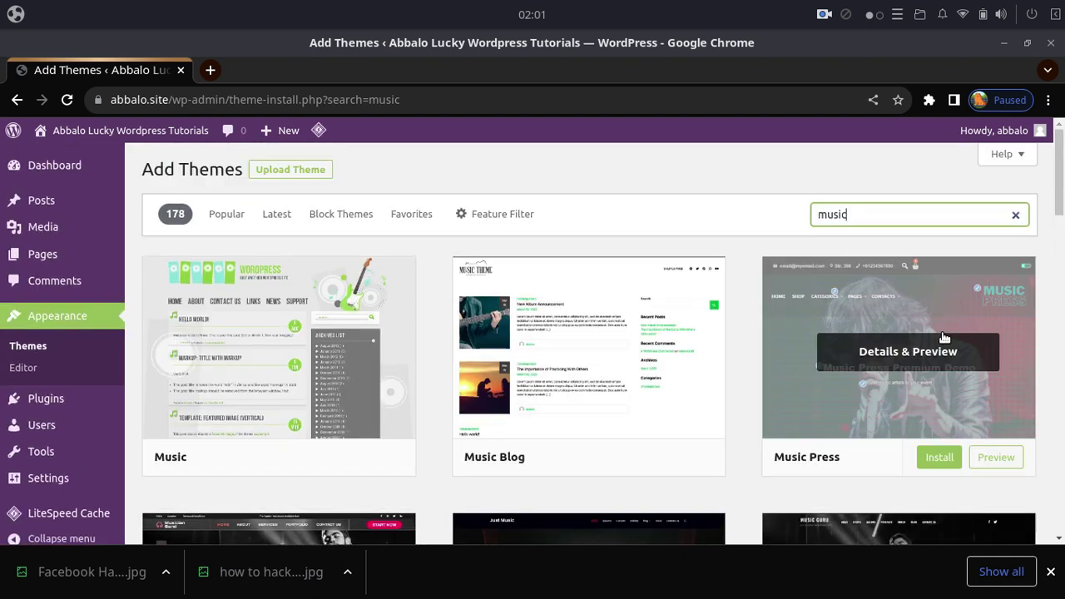
Search the theme directory for "tech" and compare the designs in the resulting themes.
{"action": "double_click", "coordinate": [905, 215]}
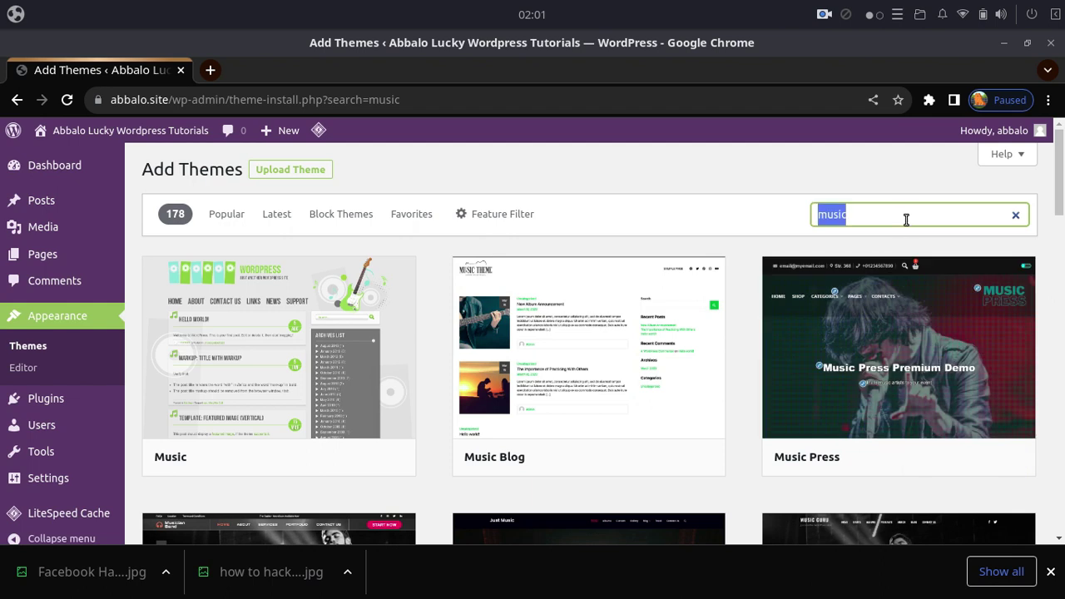
{"action": "type", "text": "tech"}
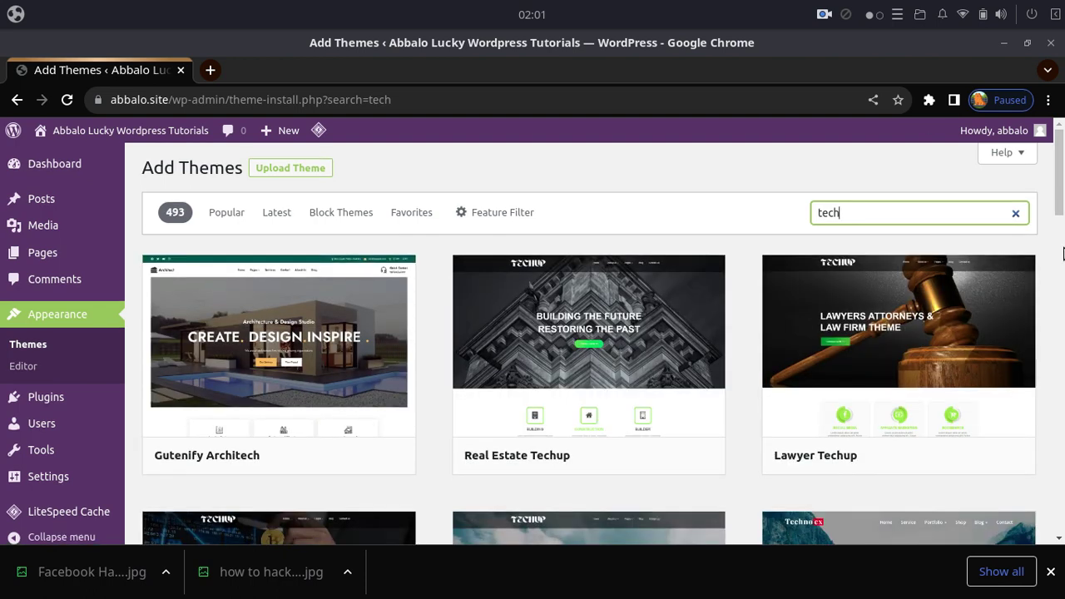
{"action": "scroll", "coordinate": [1063, 254], "scroll_direction": "down", "scroll_amount": 3}
{"action": "scroll", "coordinate": [1063, 265], "scroll_direction": "down", "scroll_amount": 3}
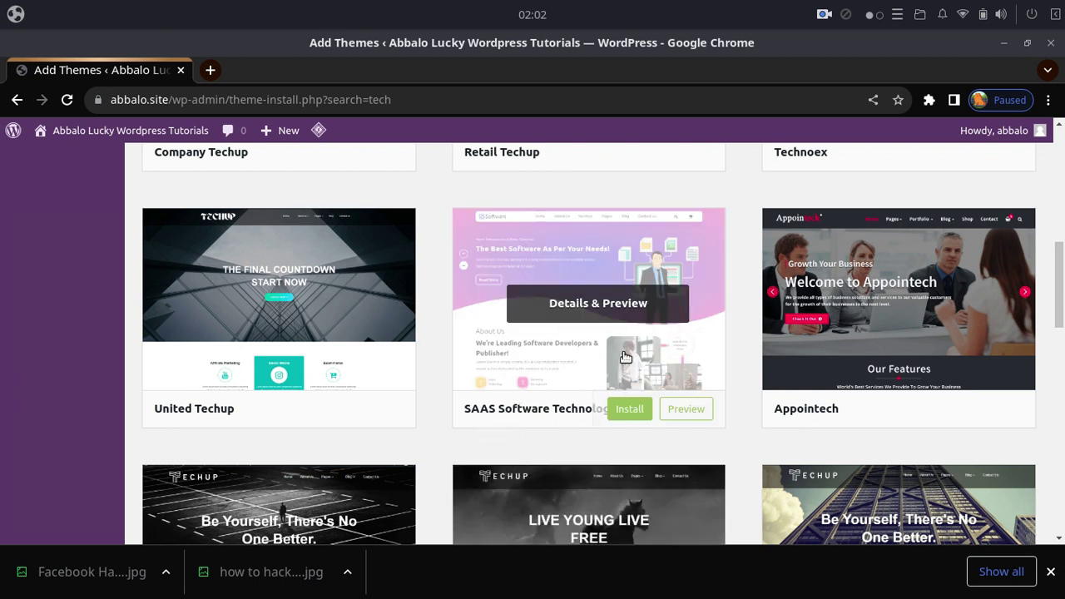
{"action": "scroll", "coordinate": [625, 357], "scroll_direction": "down", "scroll_amount": 3}
{"action": "scroll", "coordinate": [1063, 449], "scroll_direction": "up", "scroll_amount": 3}
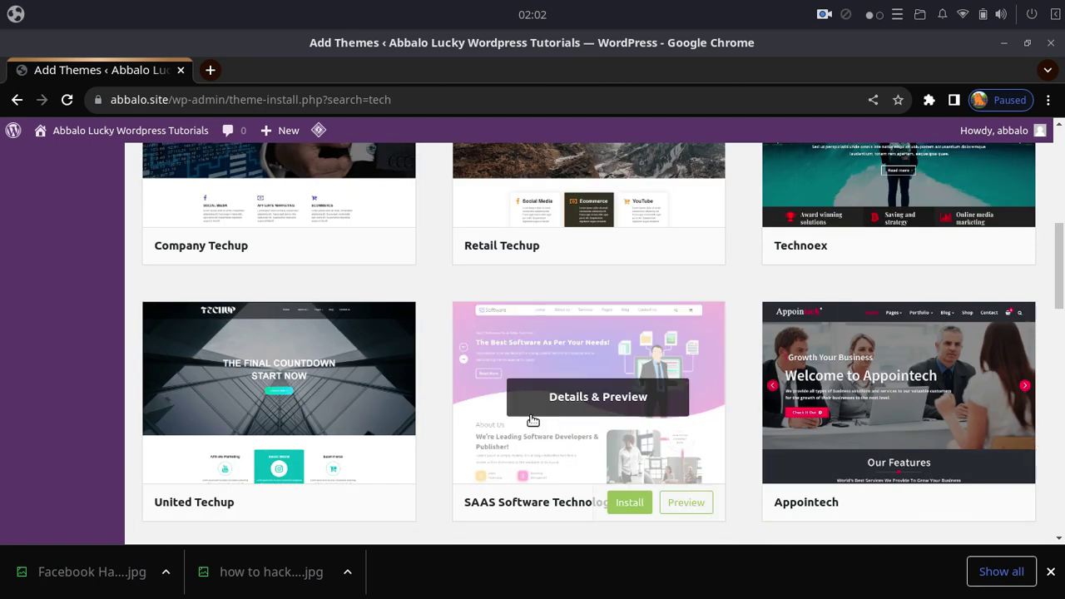
{"action": "scroll", "coordinate": [533, 421], "scroll_direction": "down", "scroll_amount": 4}
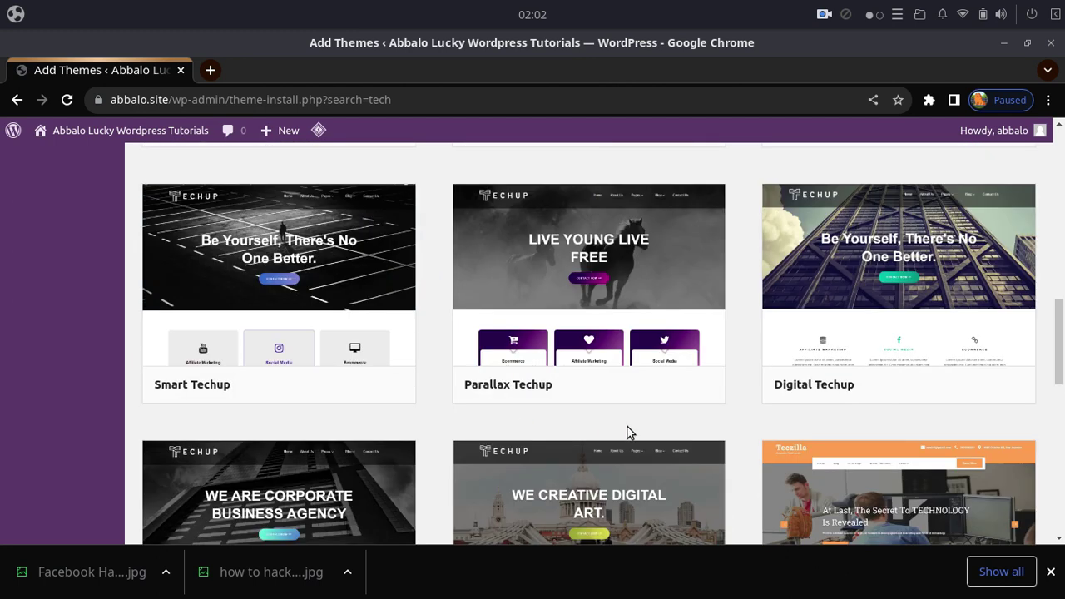
{"action": "scroll", "coordinate": [658, 435], "scroll_direction": "down", "scroll_amount": 4}
{"action": "scroll", "coordinate": [1049, 452], "scroll_direction": "up", "scroll_amount": 6}
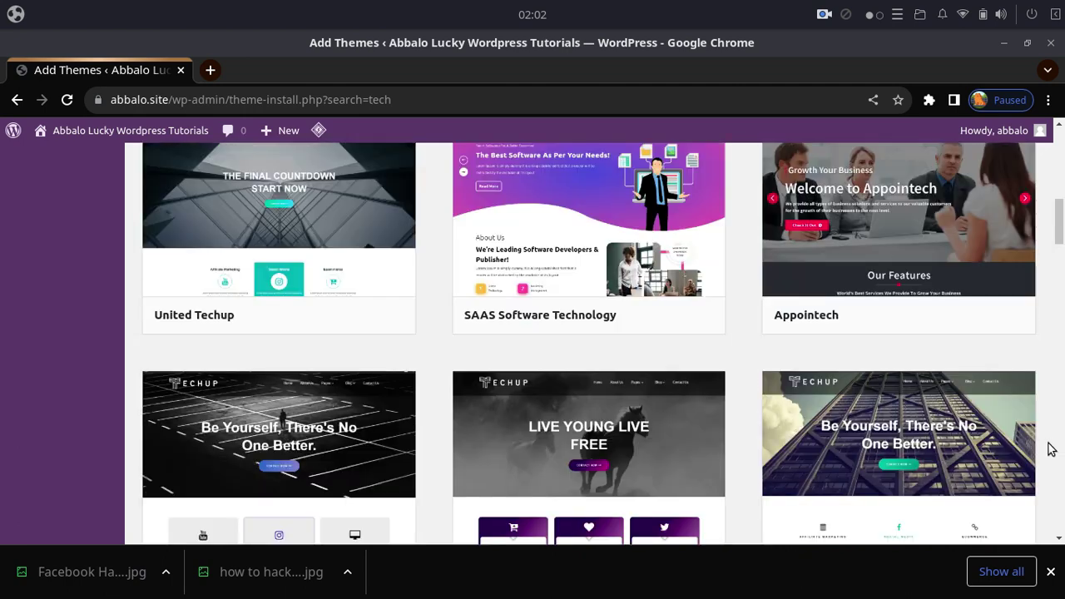
{"action": "scroll", "coordinate": [999, 445], "scroll_direction": "up", "scroll_amount": 5}
{"action": "scroll", "coordinate": [775, 437], "scroll_direction": "down", "scroll_amount": 5}
{"action": "scroll", "coordinate": [653, 425], "scroll_direction": "up", "scroll_amount": 3}
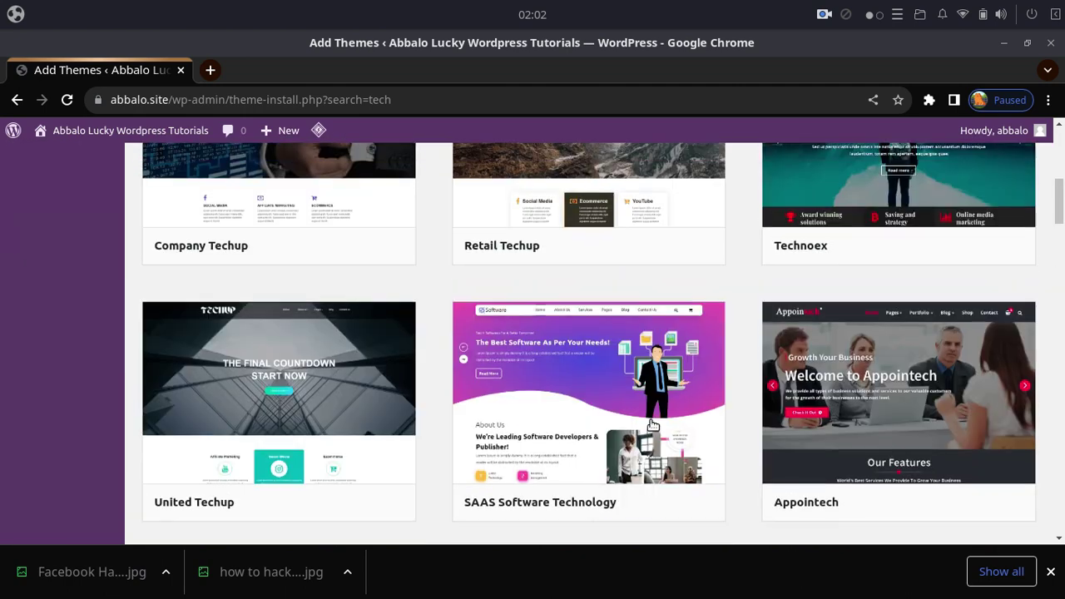
Preview the SAAS Software Technology theme, examine its demo page down to the footer, and close the preview.
{"action": "mouse_move", "coordinate": [646, 398]}
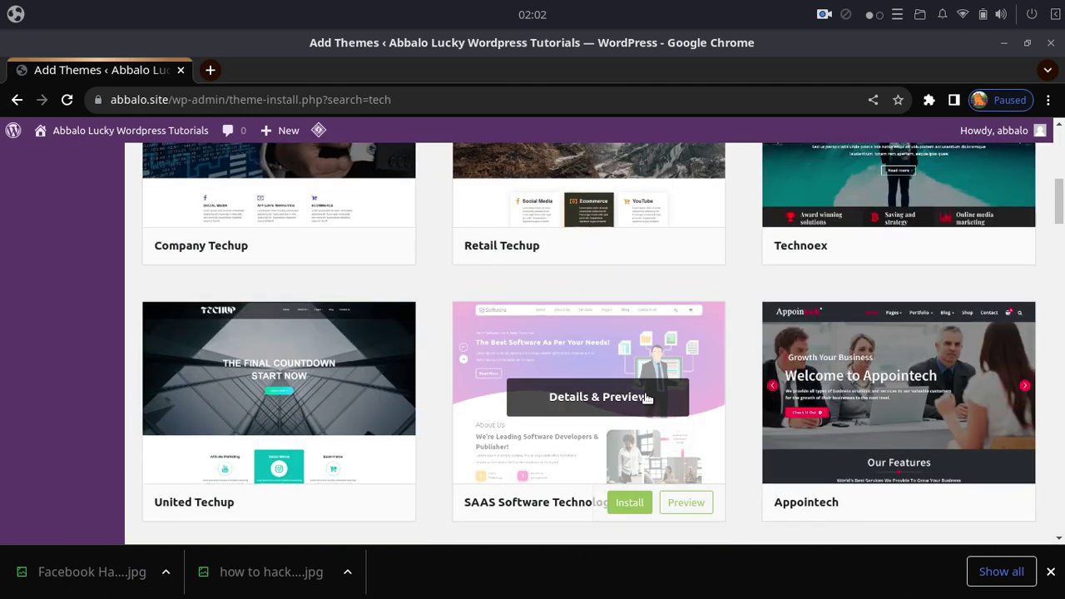
{"action": "left_click", "coordinate": [686, 502]}
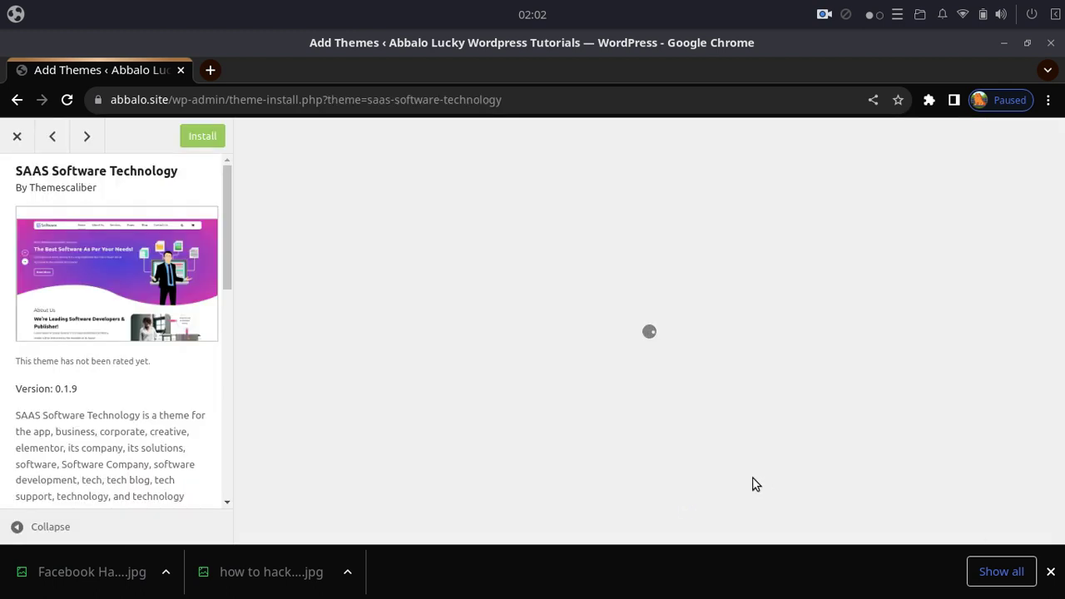
{"action": "scroll", "coordinate": [625, 484], "scroll_direction": "down", "scroll_amount": 5}
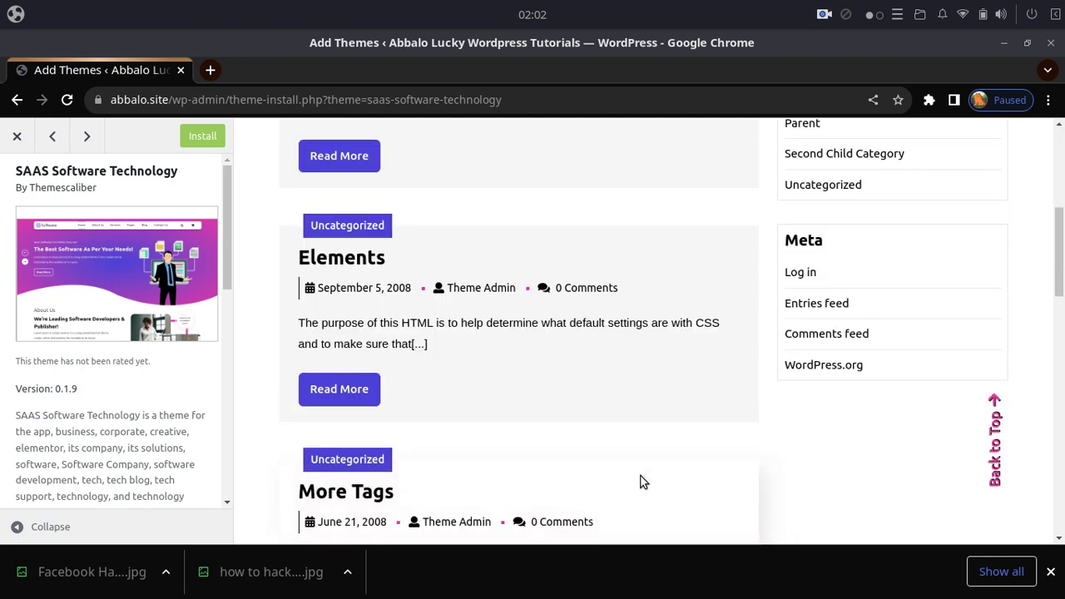
{"action": "scroll", "coordinate": [539, 473], "scroll_direction": "up", "scroll_amount": 5}
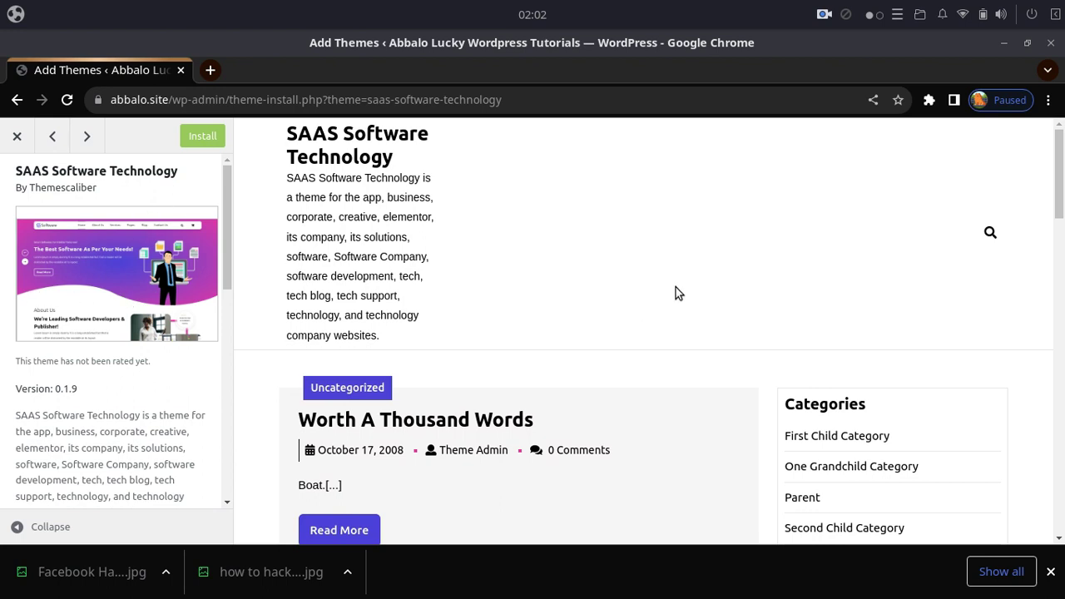
{"action": "scroll", "coordinate": [663, 300], "scroll_direction": "down", "scroll_amount": 6}
{"action": "scroll", "coordinate": [411, 278], "scroll_direction": "up", "scroll_amount": 6}
{"action": "scroll", "coordinate": [619, 326], "scroll_direction": "down", "scroll_amount": 3}
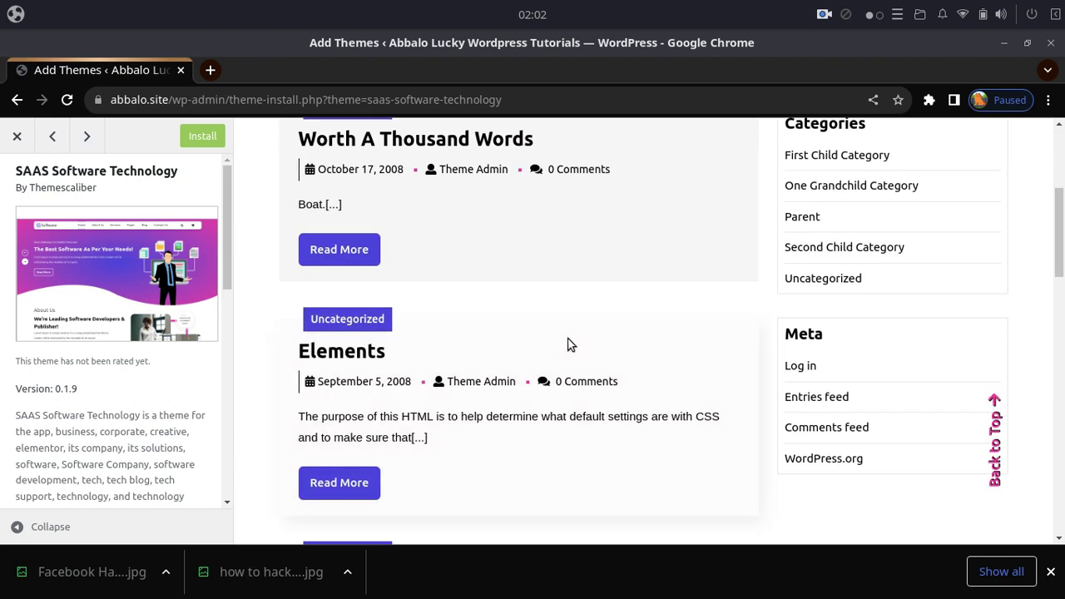
{"action": "scroll", "coordinate": [533, 278], "scroll_direction": "down", "scroll_amount": 10}
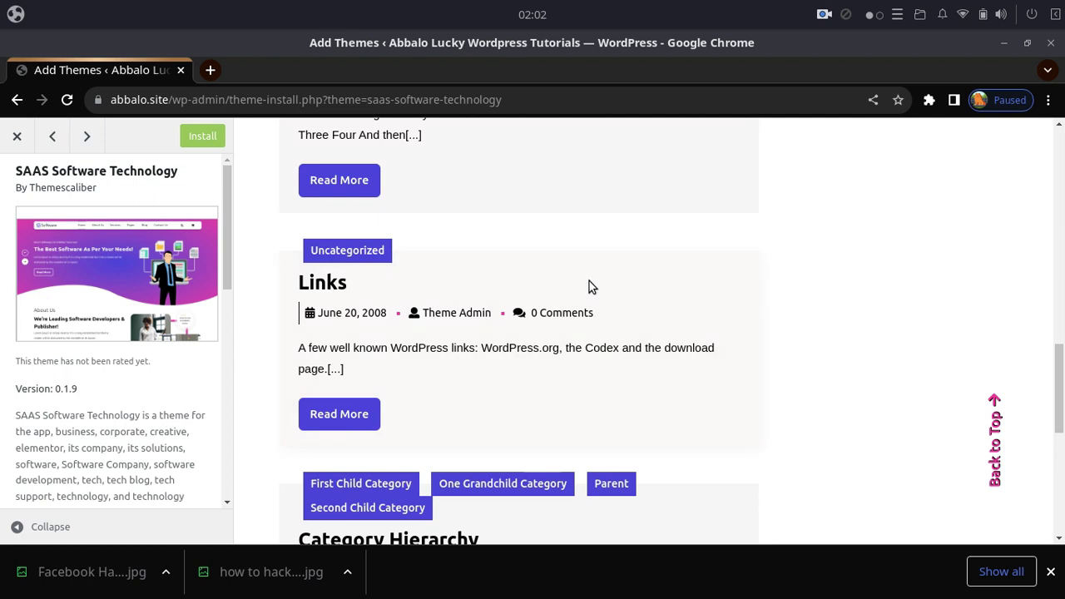
{"action": "scroll", "coordinate": [590, 281], "scroll_direction": "down", "scroll_amount": 4}
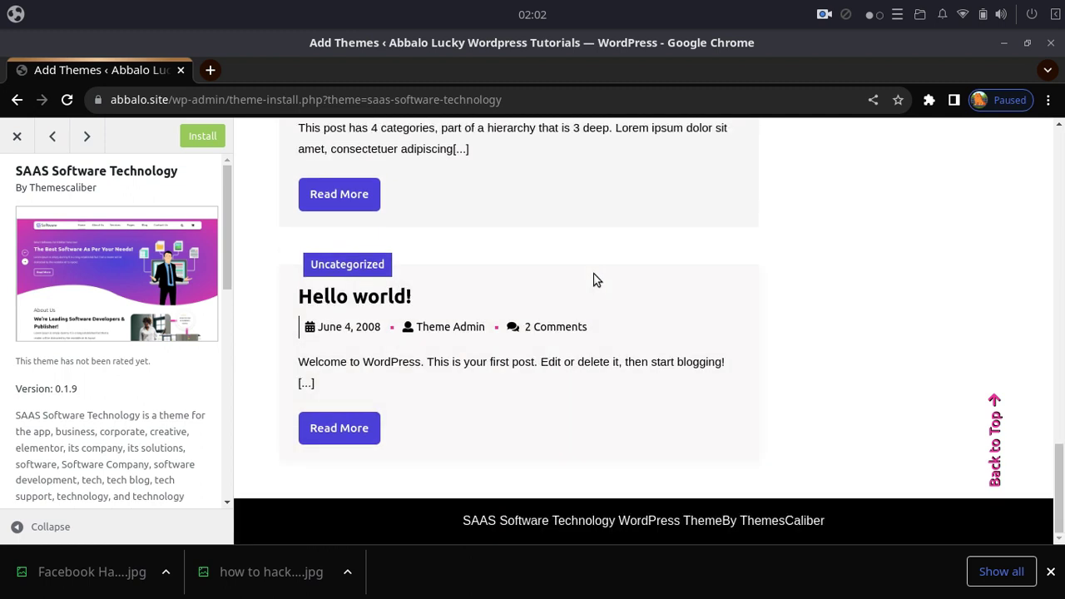
{"action": "left_click", "coordinate": [10, 133]}
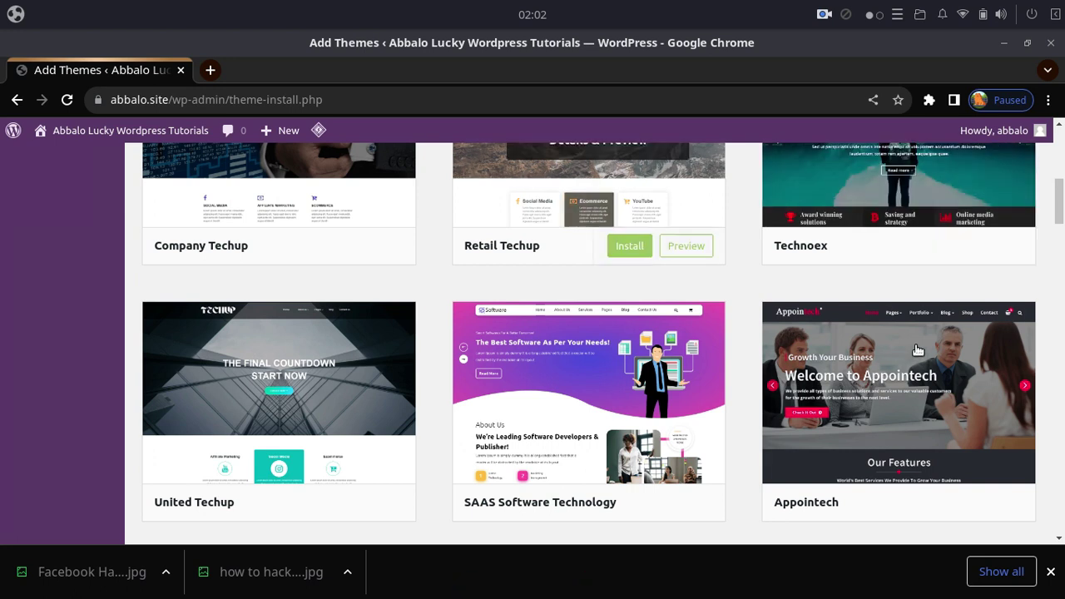
Search the theme directory for "hacking" and look over the resulting themes.
{"action": "scroll", "coordinate": [941, 370], "scroll_direction": "up", "scroll_amount": 3}
{"action": "scroll", "coordinate": [941, 370], "scroll_direction": "up", "scroll_amount": 3}
{"action": "double_click", "coordinate": [889, 218]}
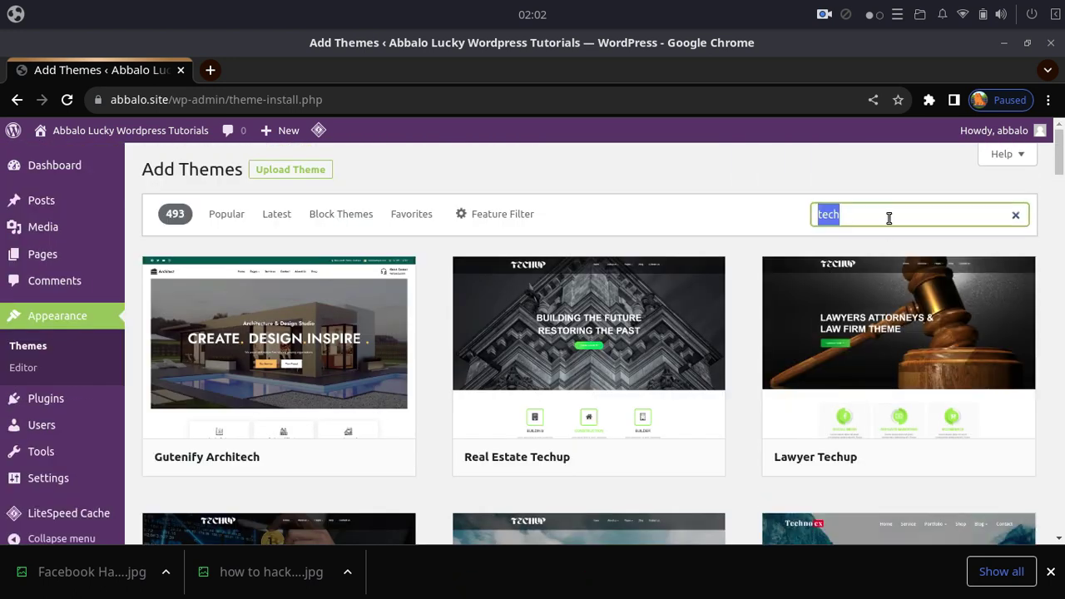
{"action": "type", "text": "hacking"}
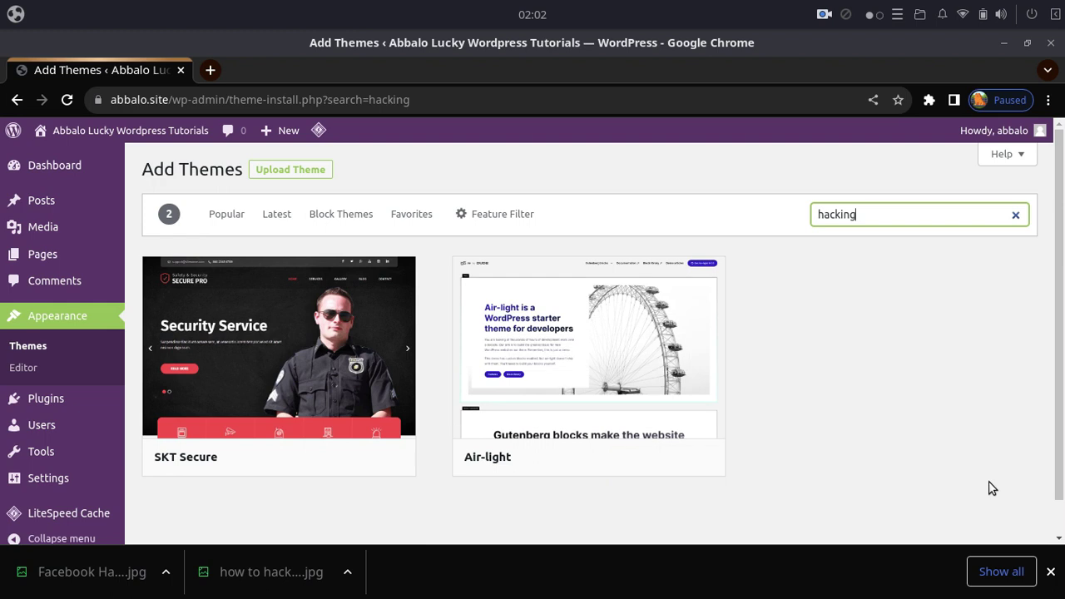
{"action": "mouse_move", "coordinate": [250, 399]}
{"action": "mouse_move", "coordinate": [612, 353]}
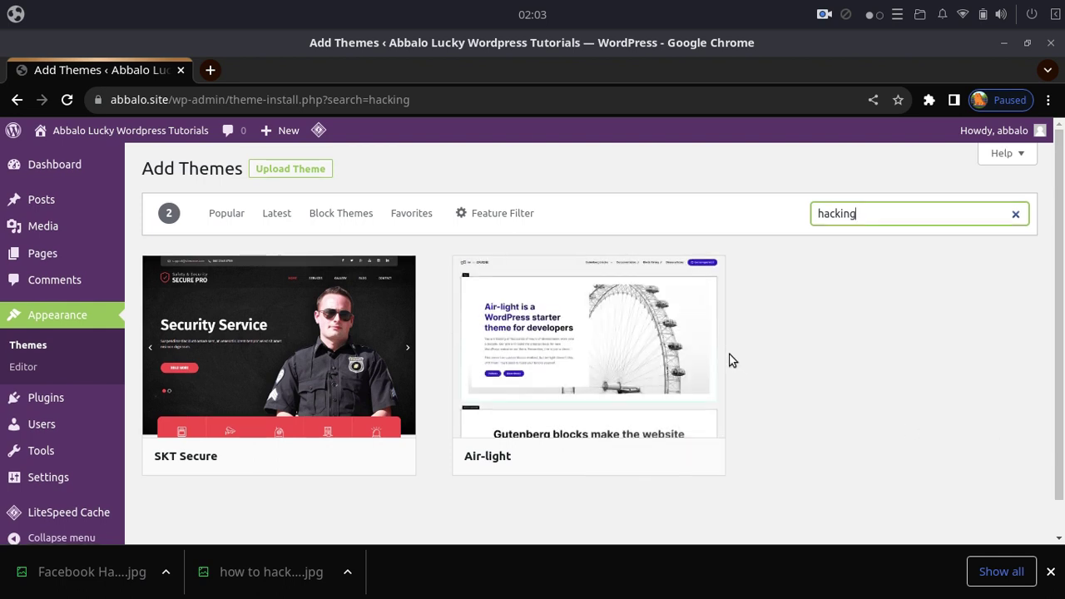
{"action": "scroll", "coordinate": [214, 252], "scroll_direction": "down", "scroll_amount": 1}
{"action": "scroll", "coordinate": [166, 266], "scroll_direction": "up", "scroll_amount": 1}
{"action": "scroll", "coordinate": [91, 281], "scroll_direction": "up", "scroll_amount": 1}
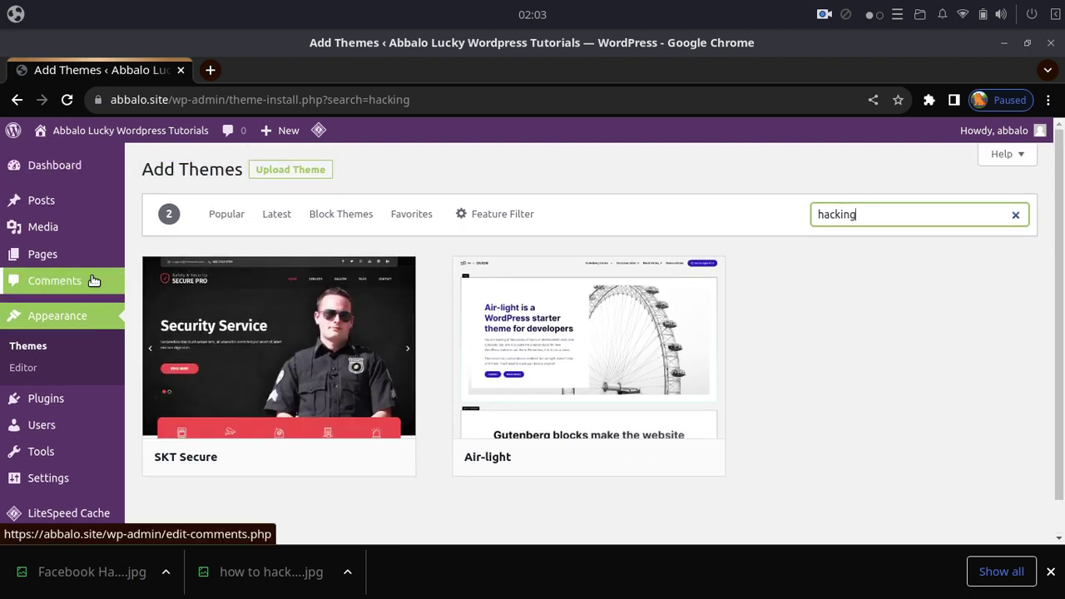
Upload the theme archive Newspaper.zip from the recent files and start its installation.
{"action": "left_click", "coordinate": [295, 171]}
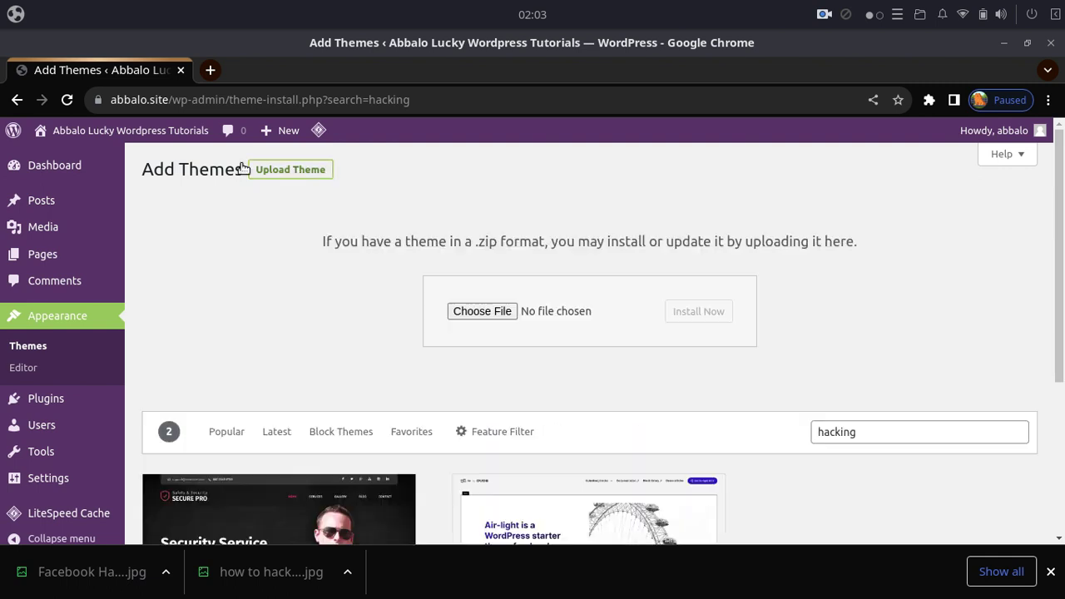
{"action": "left_click", "coordinate": [472, 315]}
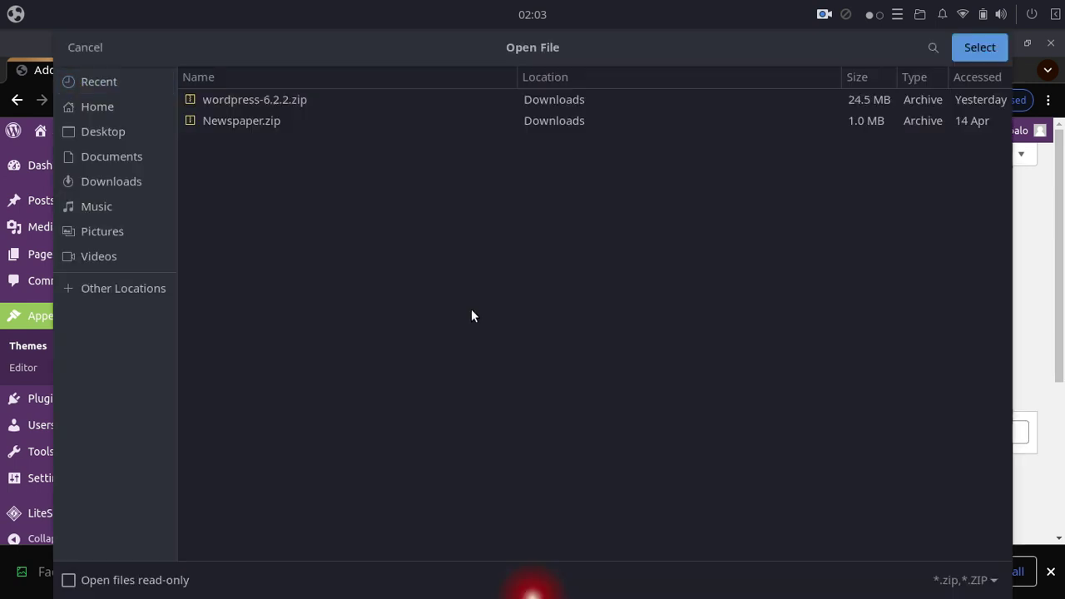
{"action": "left_click", "coordinate": [235, 124]}
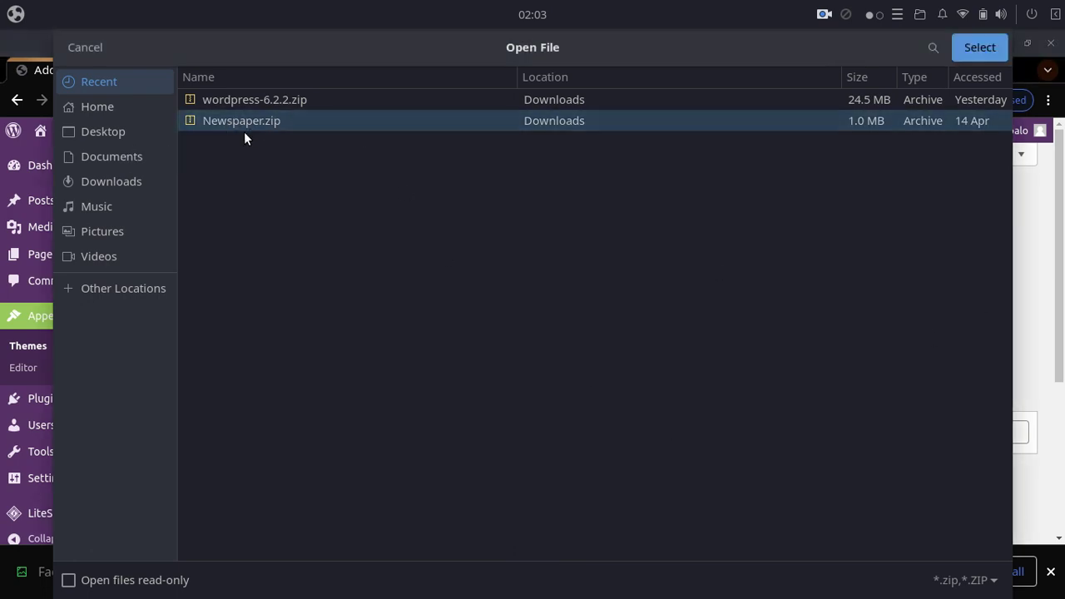
{"action": "left_click", "coordinate": [984, 47]}
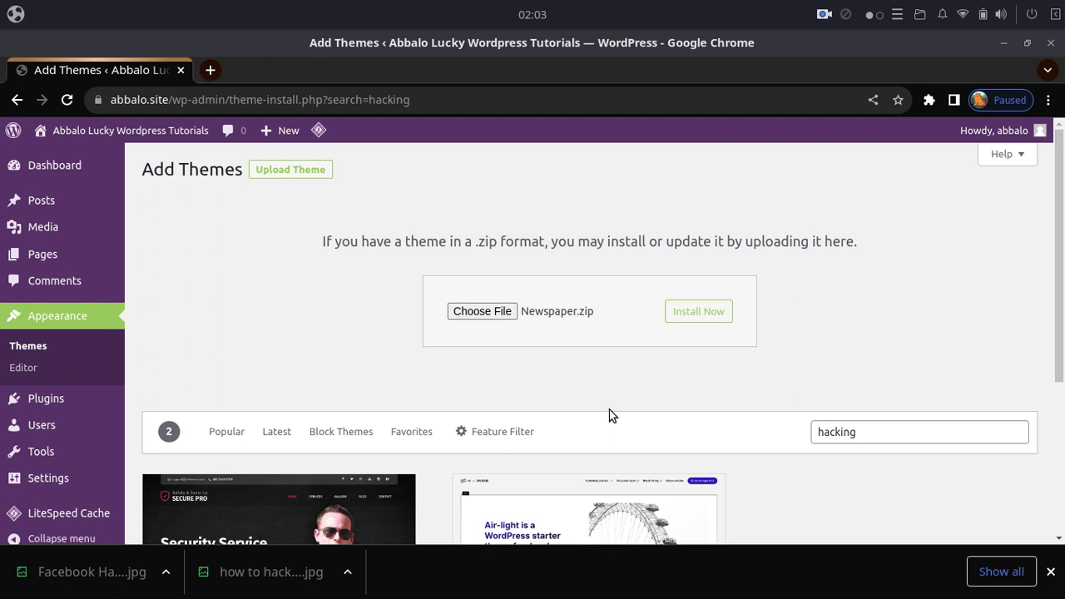
{"action": "left_click", "coordinate": [702, 313]}
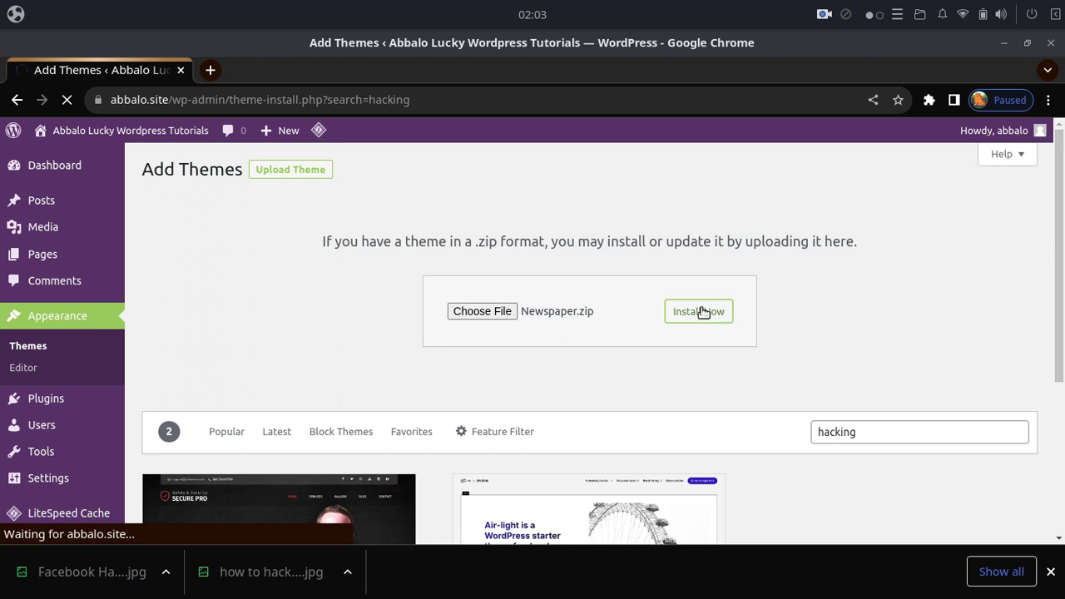
Open hostinger.com in a new browser tab.
{"action": "left_click", "coordinate": [214, 71]}
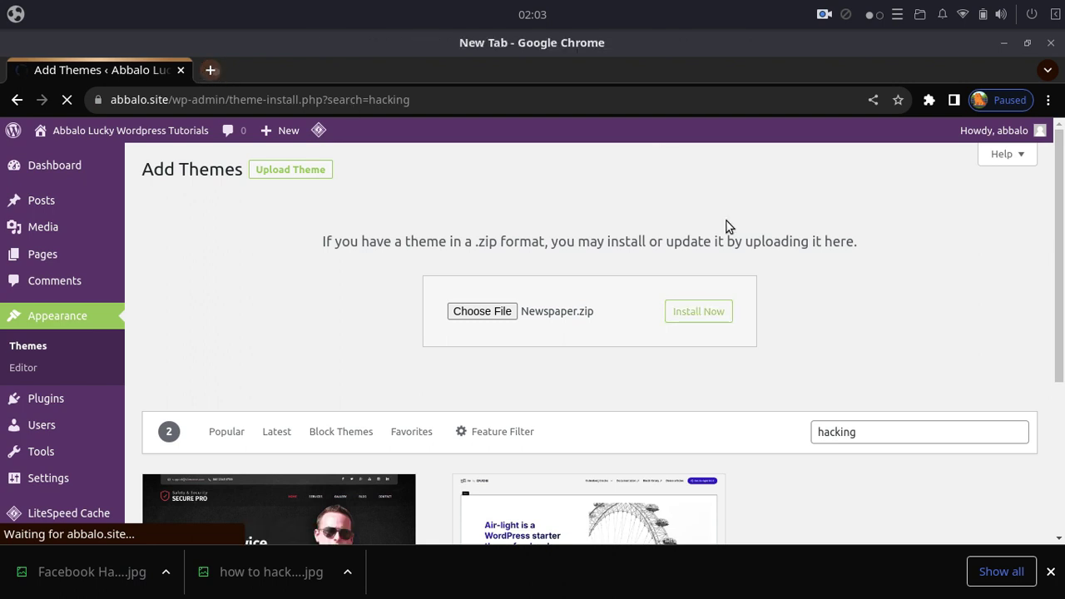
{"action": "type", "text": "h"}
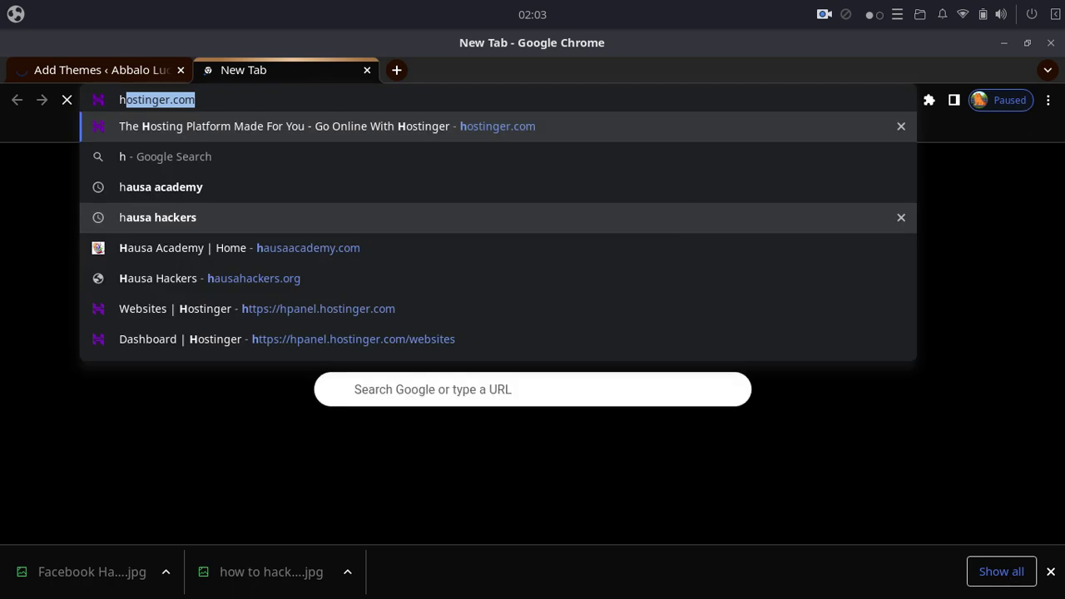
{"action": "type", "text": "ostinger.com"}
{"action": "key", "text": "Return"}
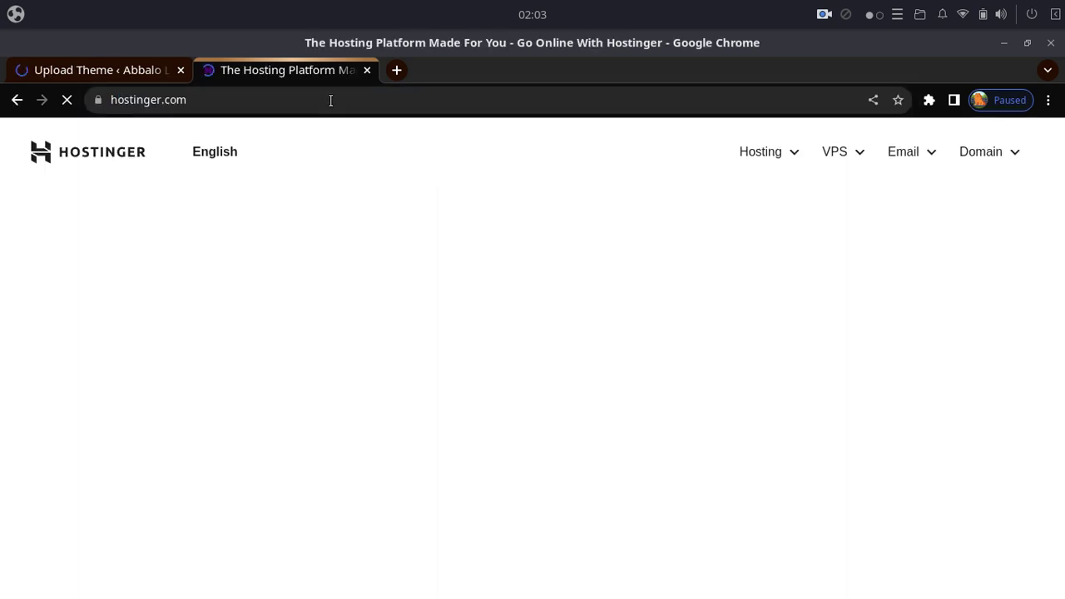
Open the installed Newspaper theme's live preview in a separate tab and bring up the Hostinger login page.
{"action": "left_click", "coordinate": [84, 67]}
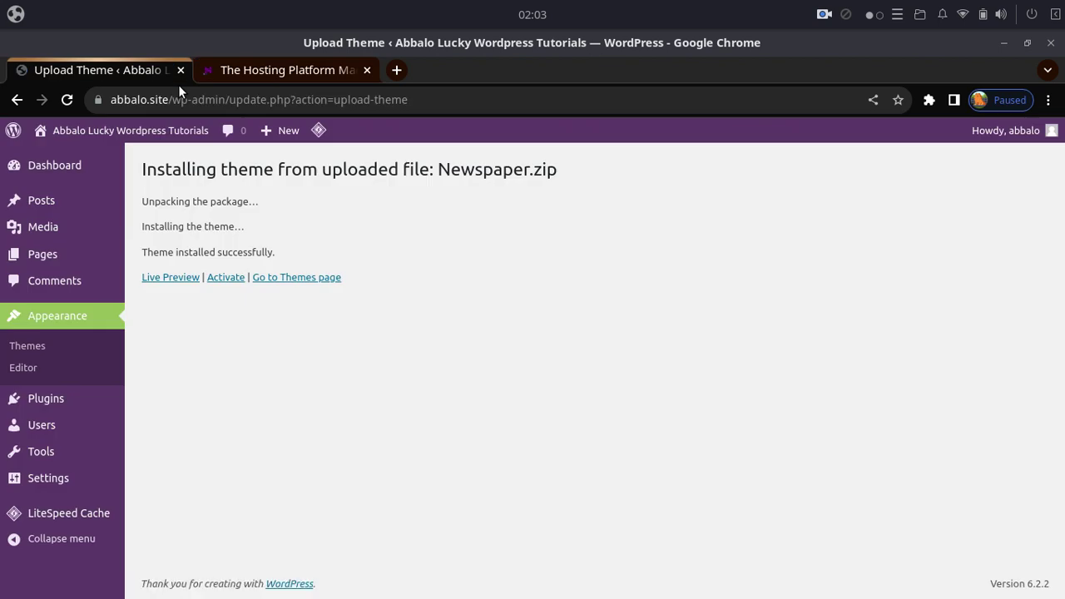
{"action": "middle_click", "coordinate": [170, 279]}
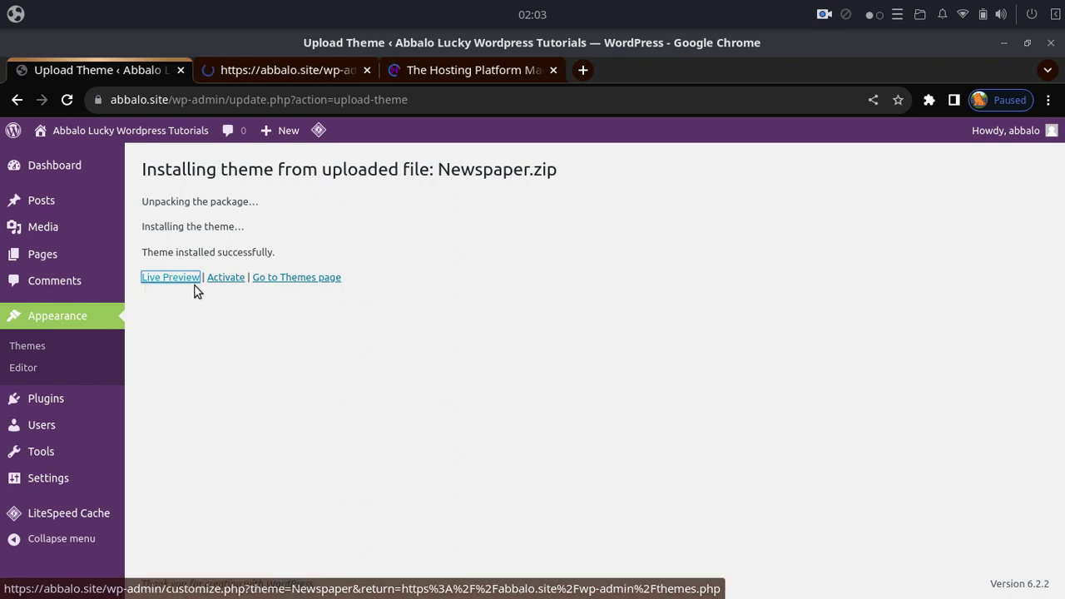
{"action": "left_click", "coordinate": [513, 67]}
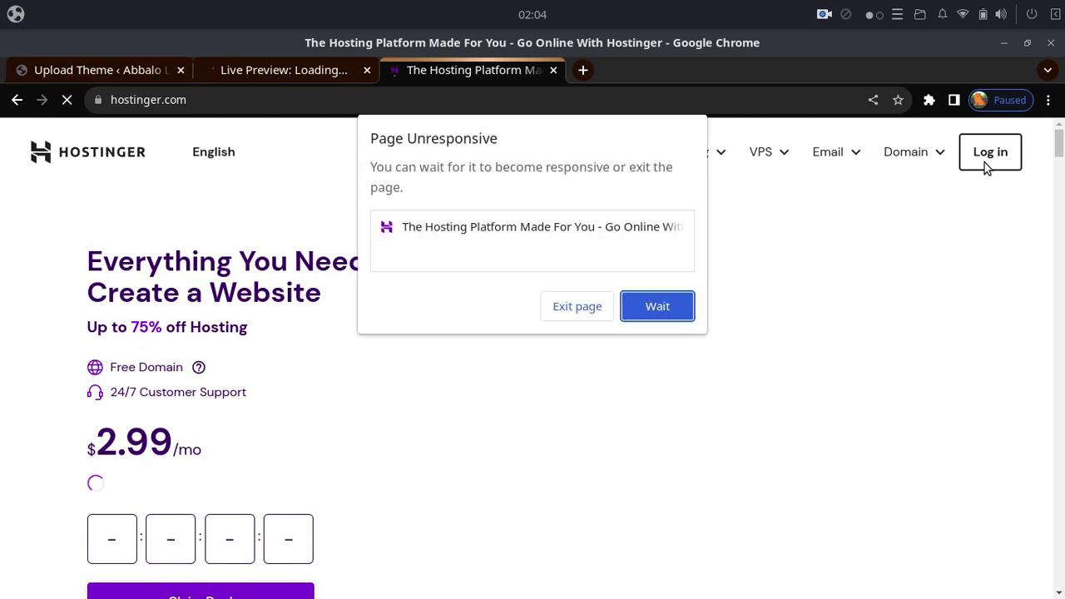
{"action": "left_click", "coordinate": [657, 306]}
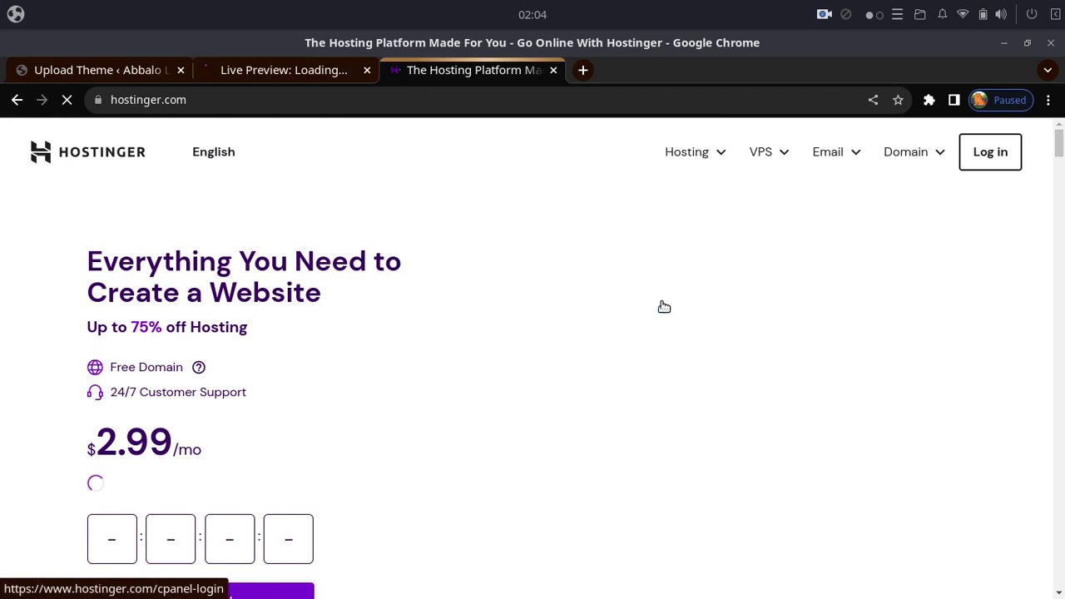
{"action": "left_click", "coordinate": [268, 70]}
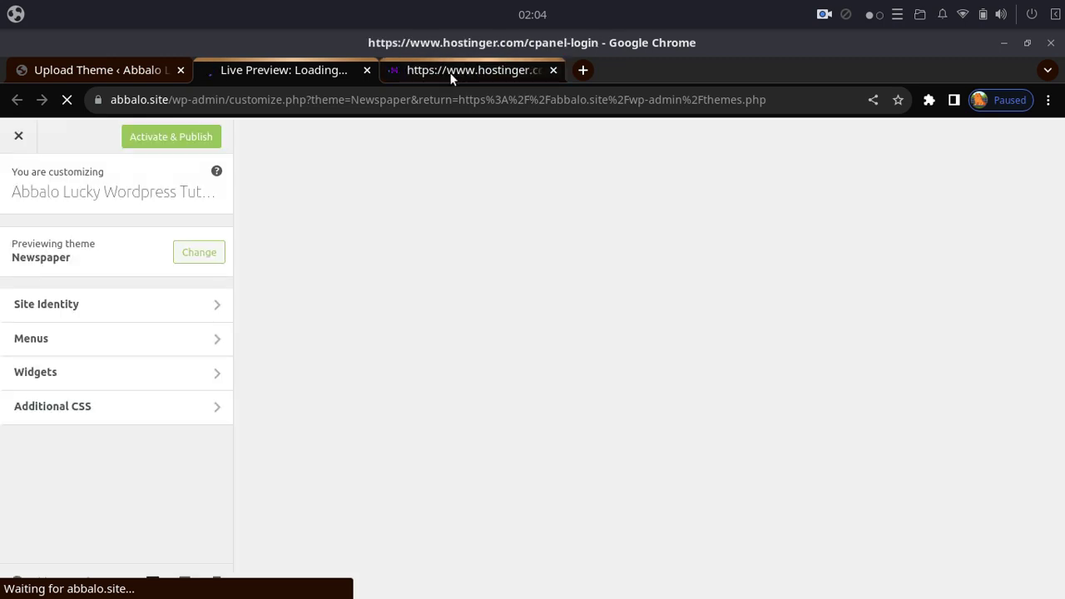
{"action": "left_click", "coordinate": [452, 71]}
Look through the site in the Newspaper live preview, and activate and publish the theme.
{"action": "left_click", "coordinate": [274, 66]}
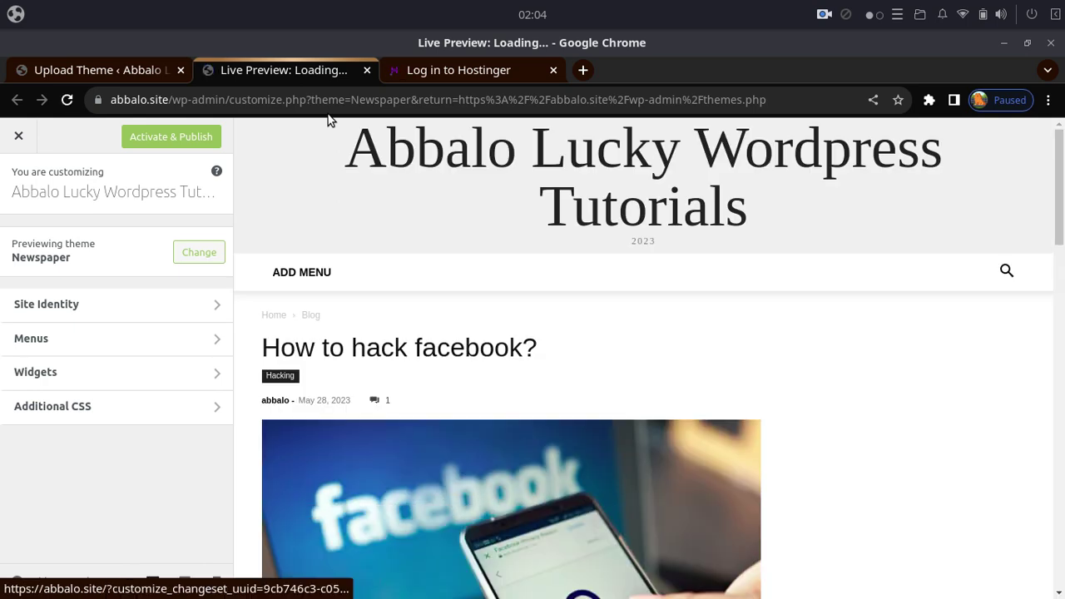
{"action": "scroll", "coordinate": [833, 252], "scroll_direction": "down", "scroll_amount": 7}
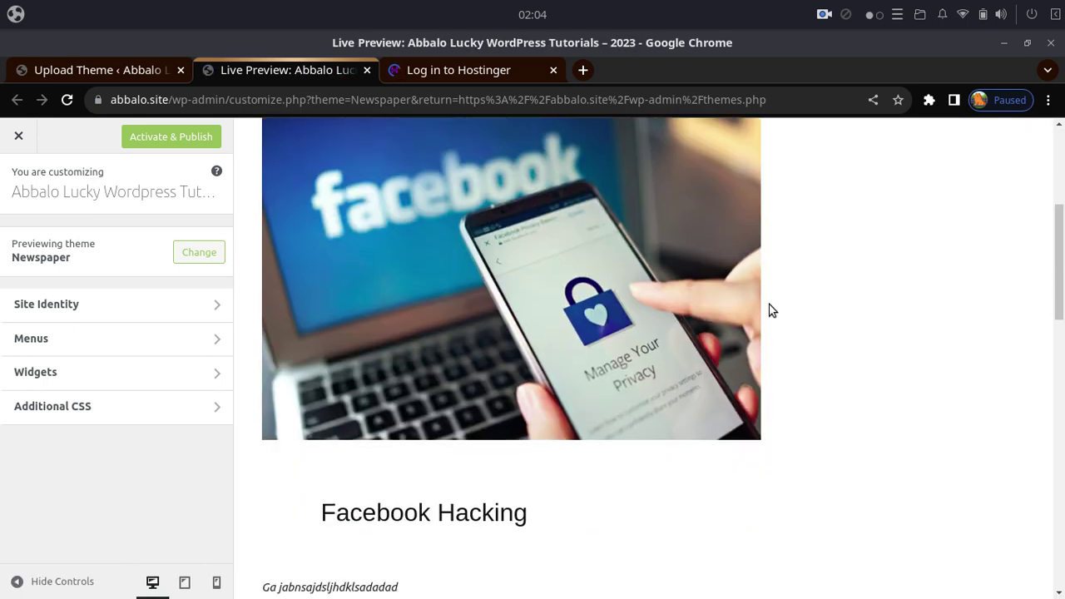
{"action": "scroll", "coordinate": [769, 308], "scroll_direction": "down", "scroll_amount": 5}
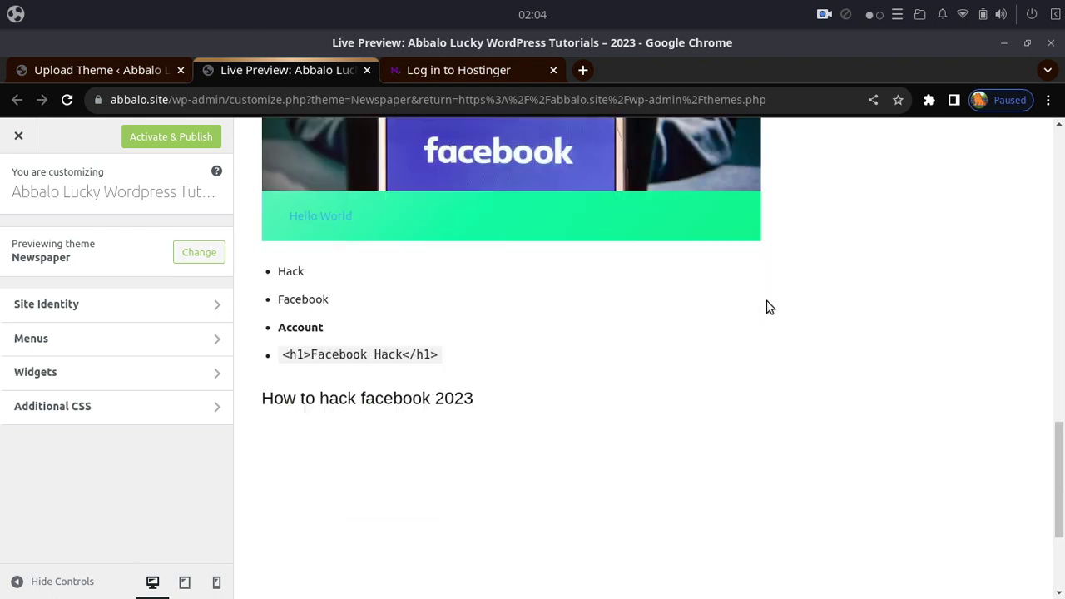
{"action": "scroll", "coordinate": [769, 307], "scroll_direction": "up", "scroll_amount": 12}
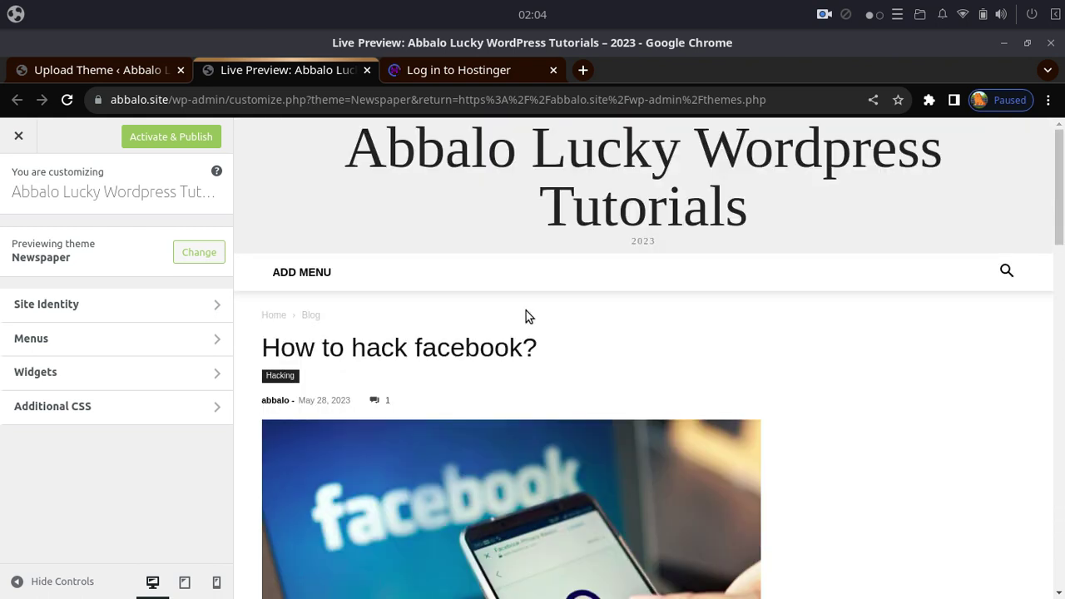
{"action": "scroll", "coordinate": [356, 307], "scroll_direction": "down", "scroll_amount": 3}
{"action": "scroll", "coordinate": [356, 307], "scroll_direction": "down", "scroll_amount": 5}
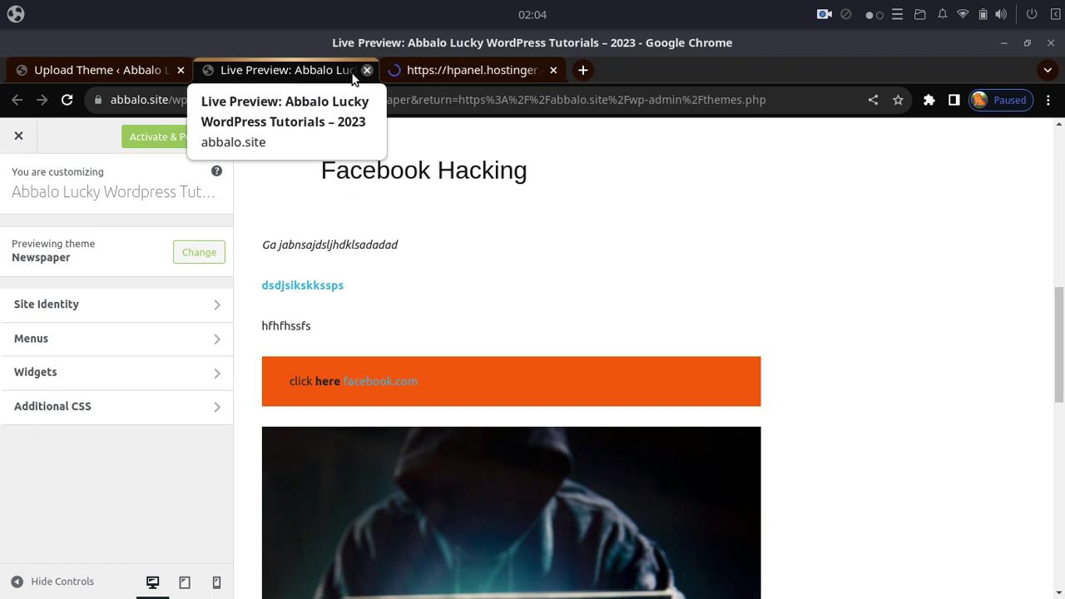
{"action": "left_click", "coordinate": [152, 139]}
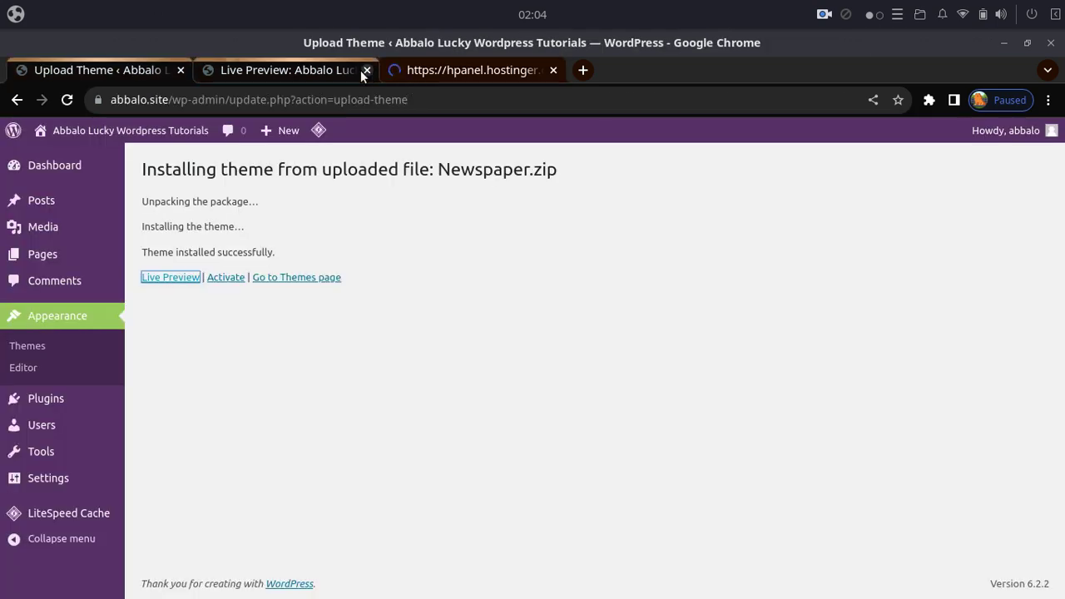
Load abbalo.site in place of the theme preview and look over its front page with the Newspaper theme.
{"action": "left_click", "coordinate": [283, 70]}
{"action": "left_click", "coordinate": [283, 94]}
{"action": "type", "text": "a"}
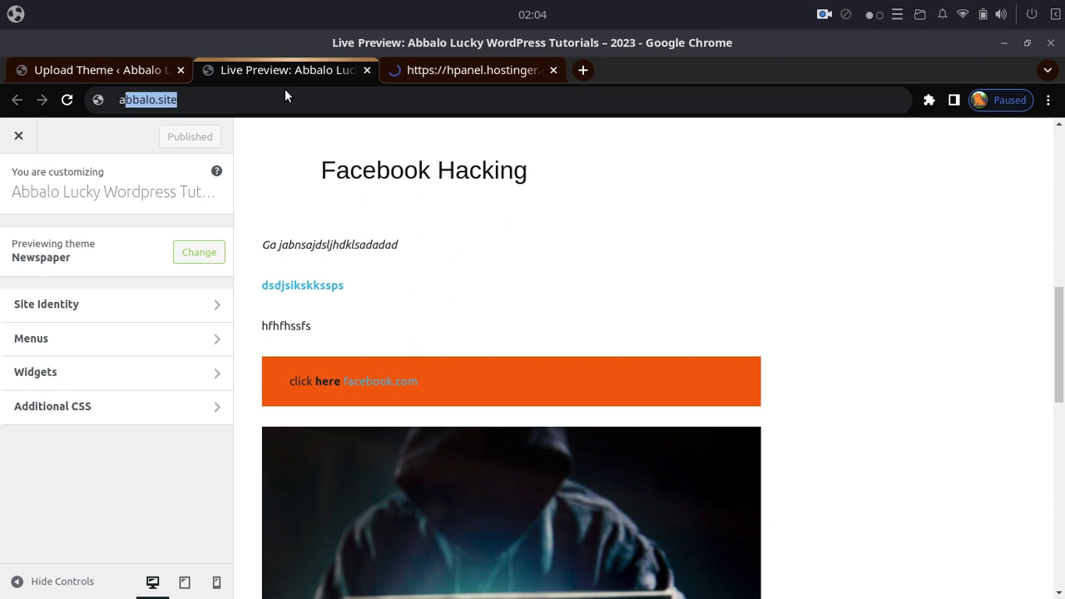
{"action": "type", "text": "bbalo,"}
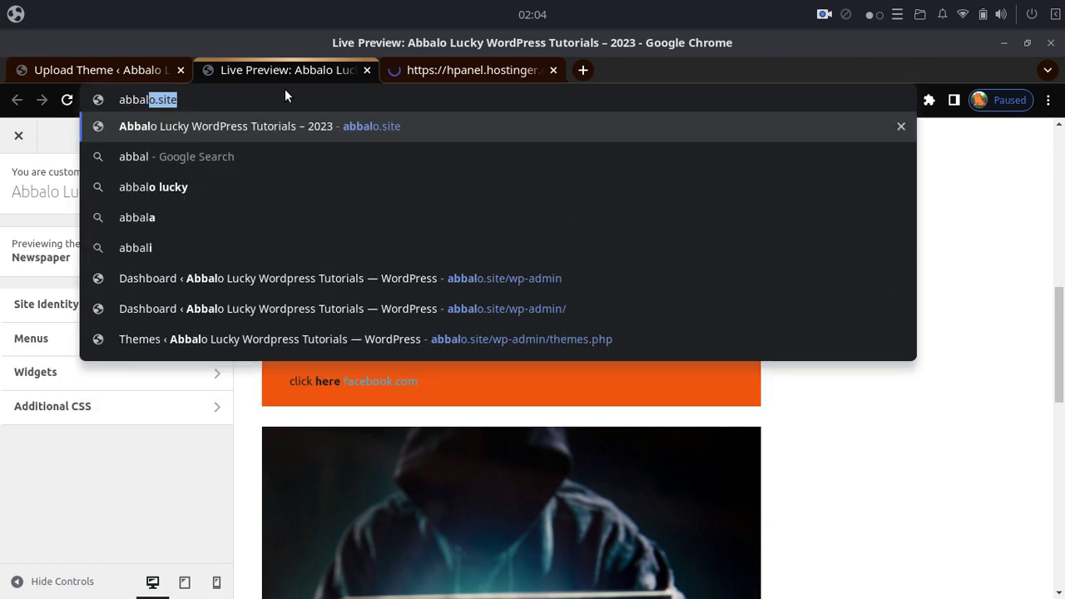
{"action": "key", "text": "ctrl+a"}
{"action": "type", "text": "ab"}
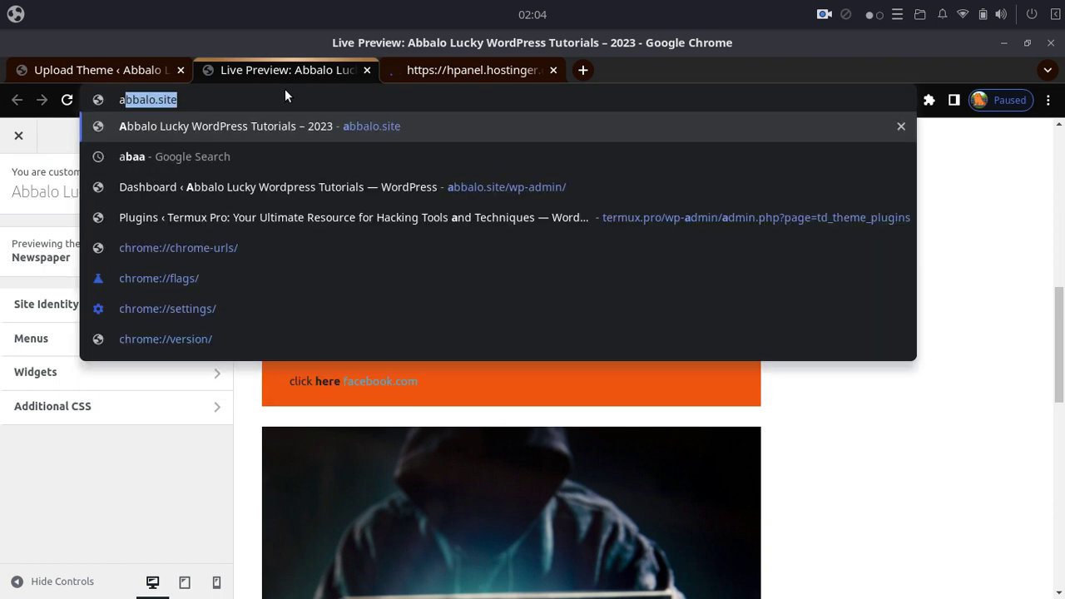
{"action": "type", "text": "b"}
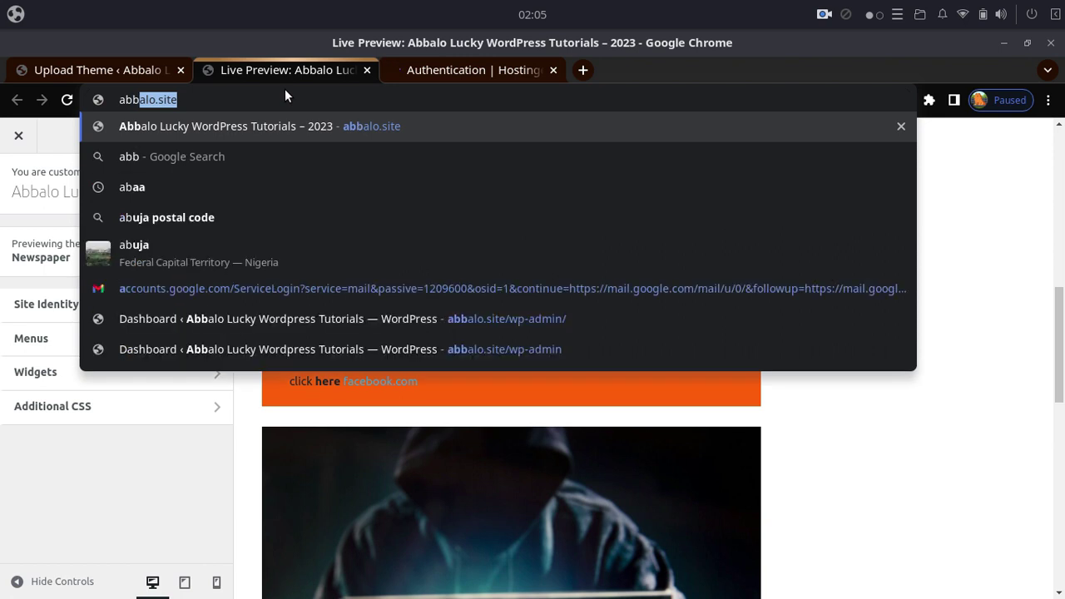
{"action": "type", "text": "alo"}
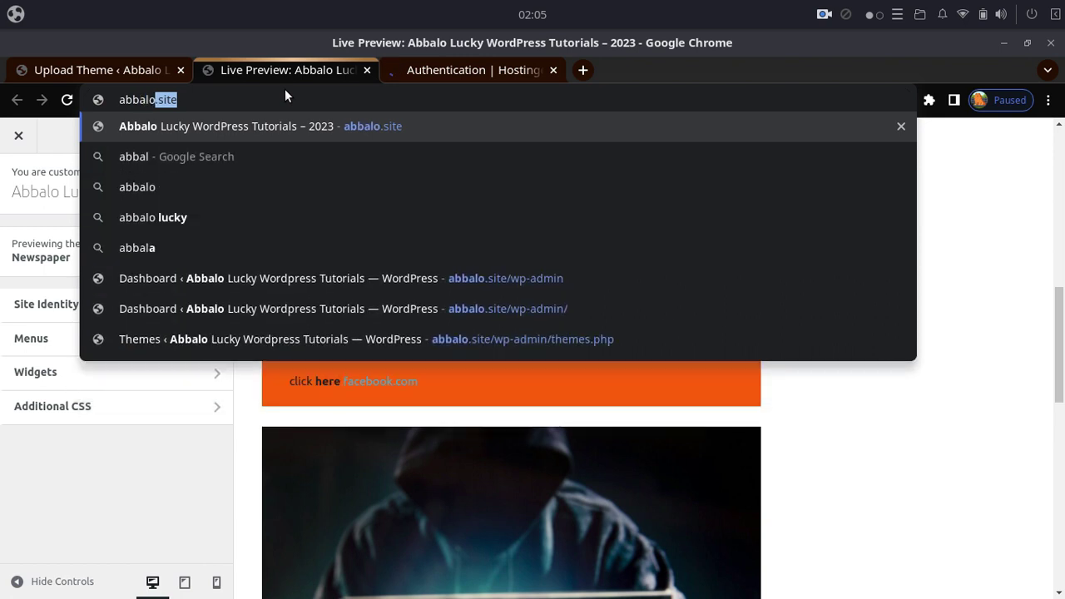
{"action": "key", "text": "Return"}
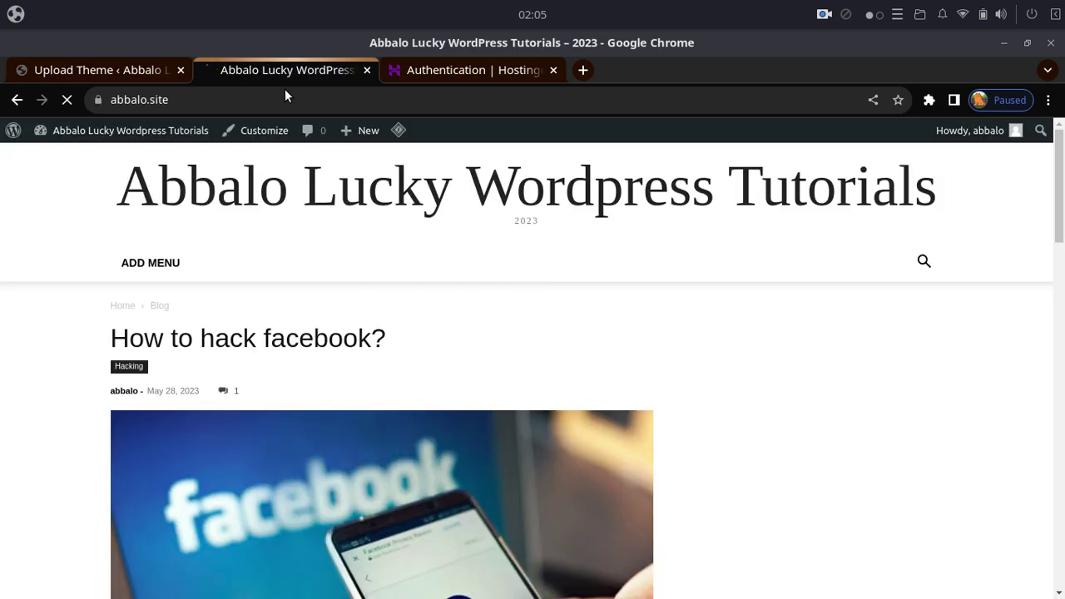
{"action": "scroll", "coordinate": [761, 427], "scroll_direction": "down", "scroll_amount": 15}
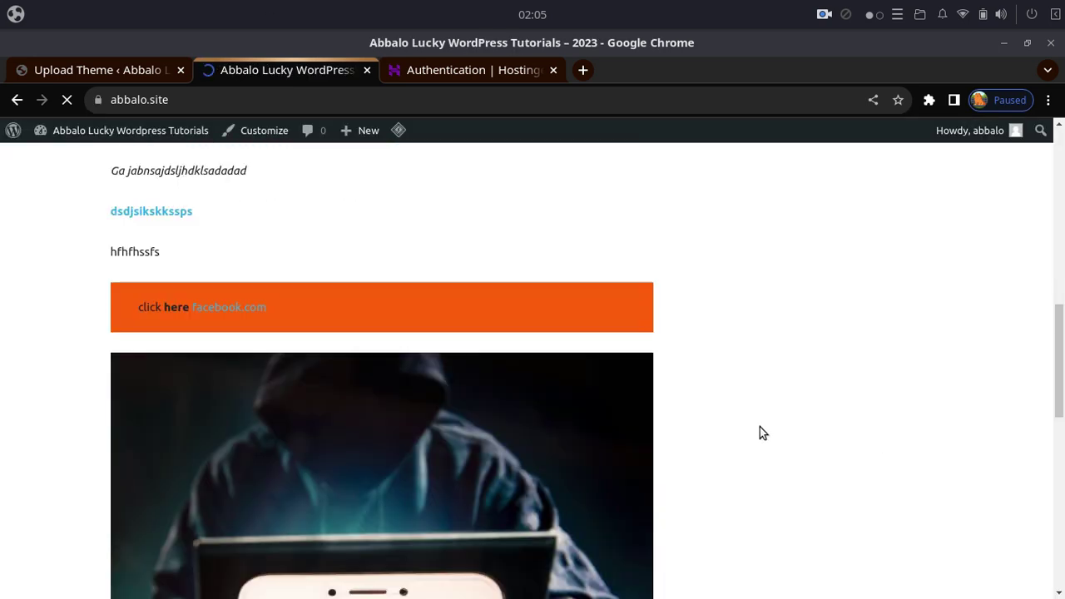
{"action": "scroll", "coordinate": [309, 369], "scroll_direction": "up", "scroll_amount": 15}
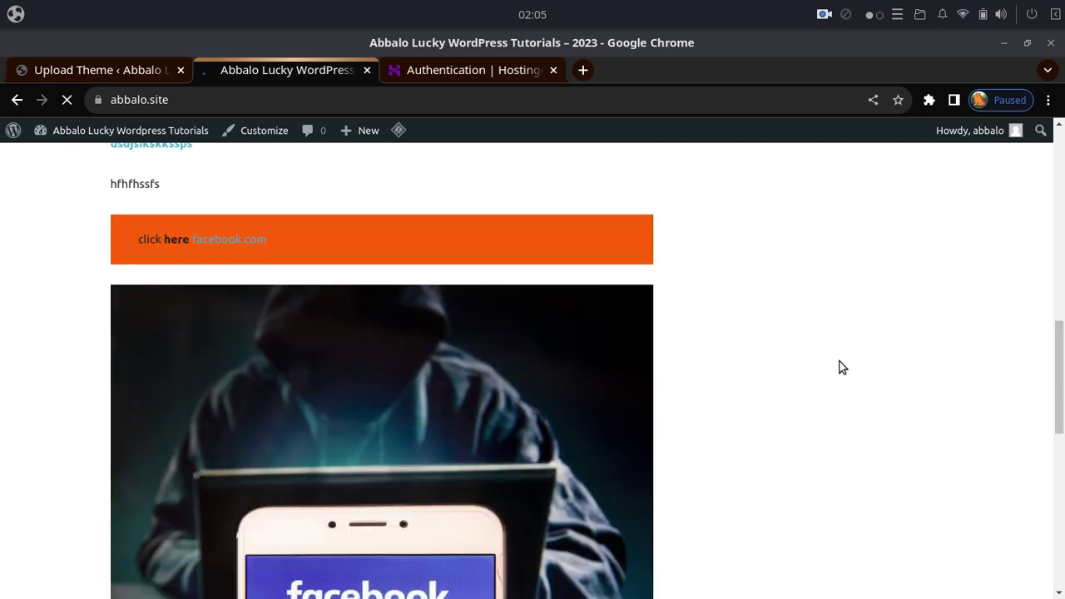
{"action": "scroll", "coordinate": [1043, 428], "scroll_direction": "down", "scroll_amount": 5}
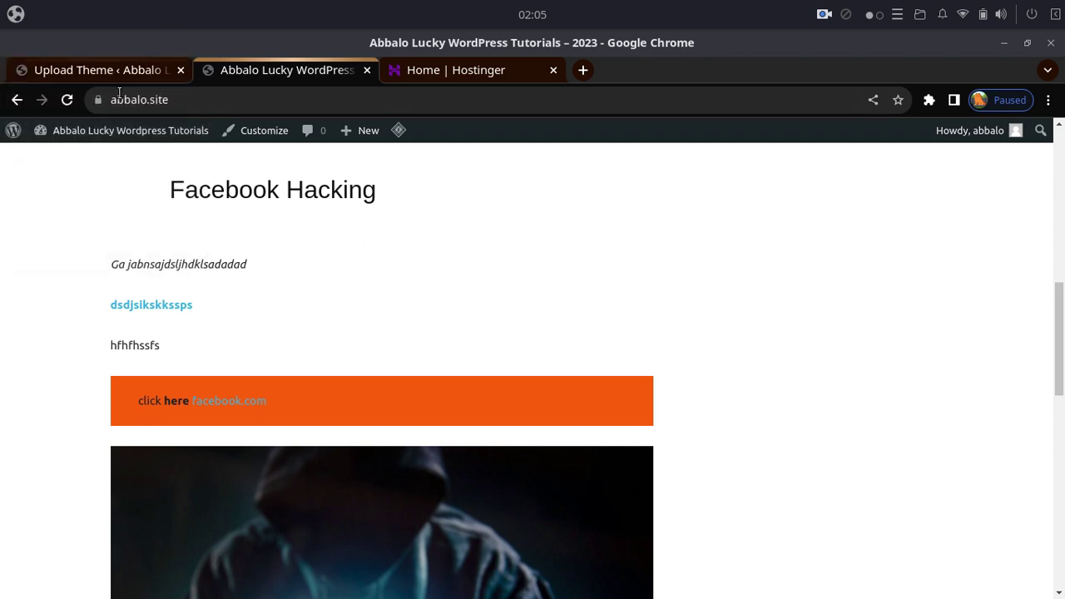
In Hostinger's website list, open the management dashboard of abbalo.site and launch its file manager.
{"action": "left_click", "coordinate": [456, 65]}
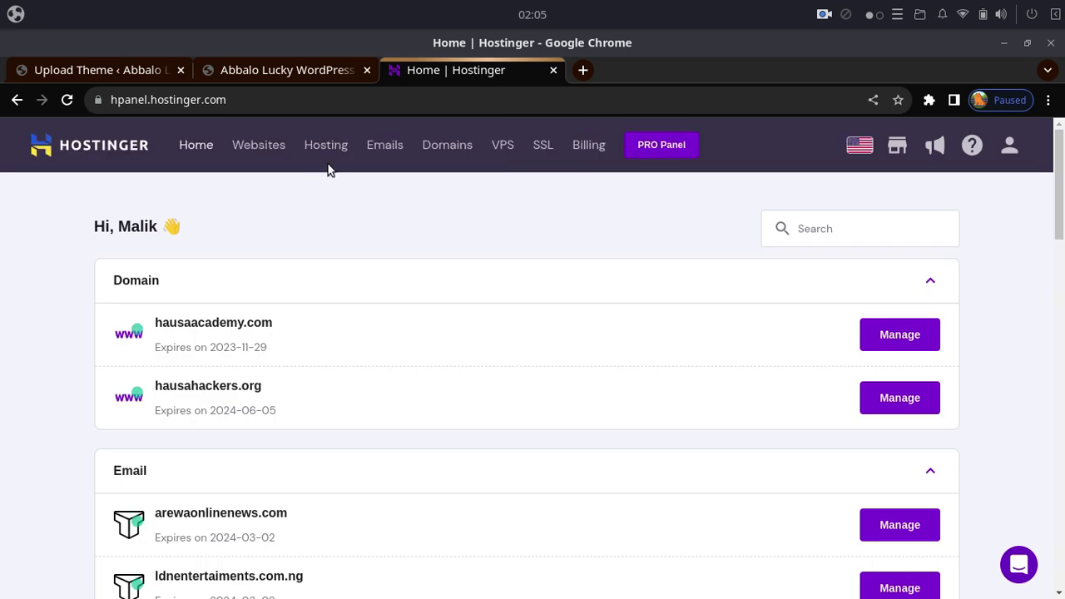
{"action": "left_click", "coordinate": [260, 147]}
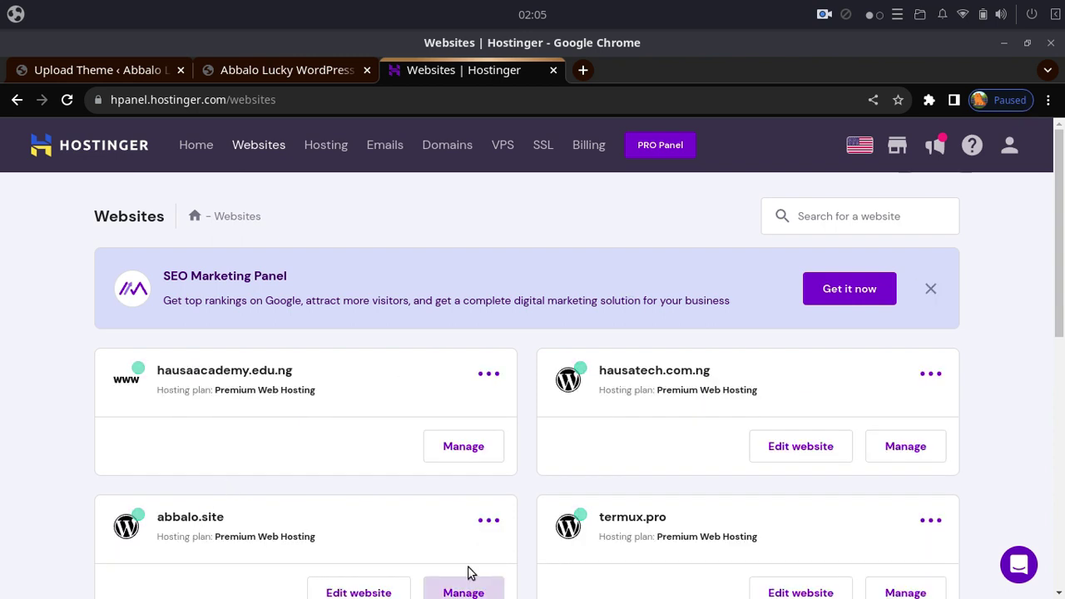
{"action": "scroll", "coordinate": [469, 545], "scroll_direction": "down", "scroll_amount": 3}
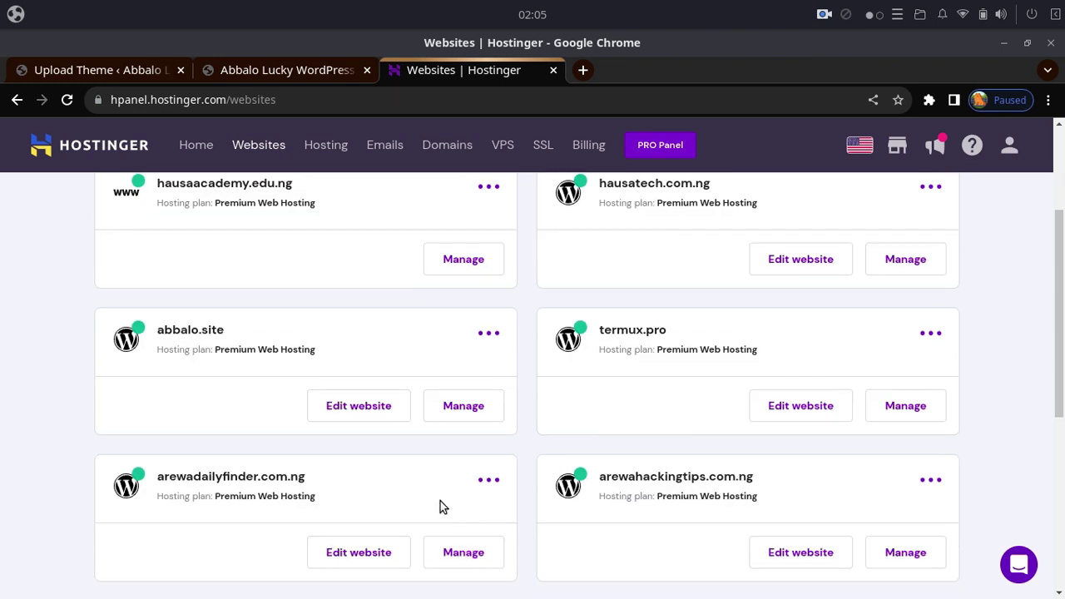
{"action": "left_click", "coordinate": [463, 408]}
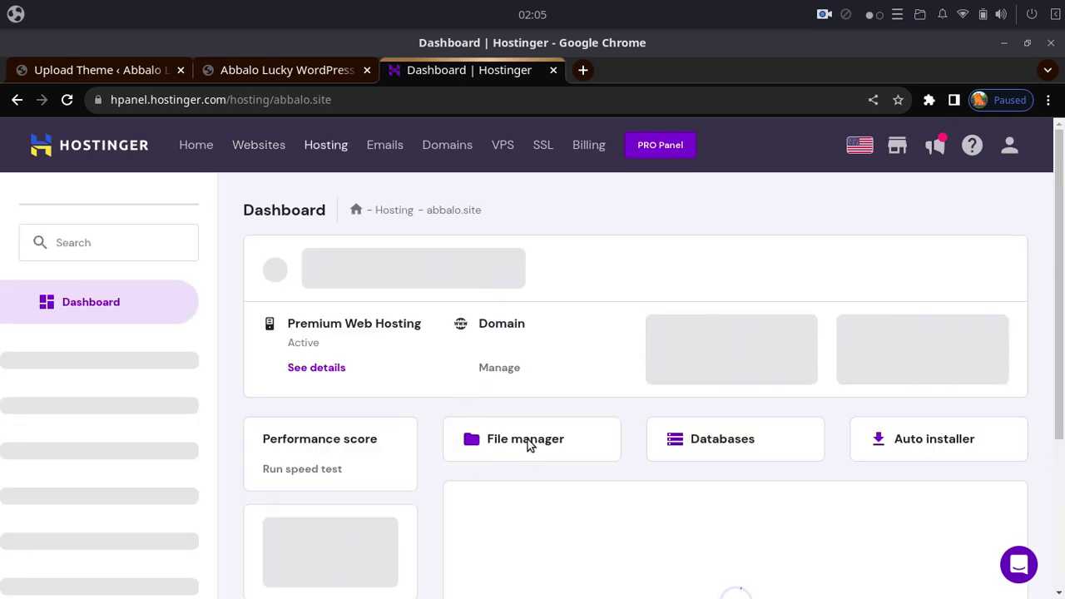
{"action": "left_click", "coordinate": [531, 442]}
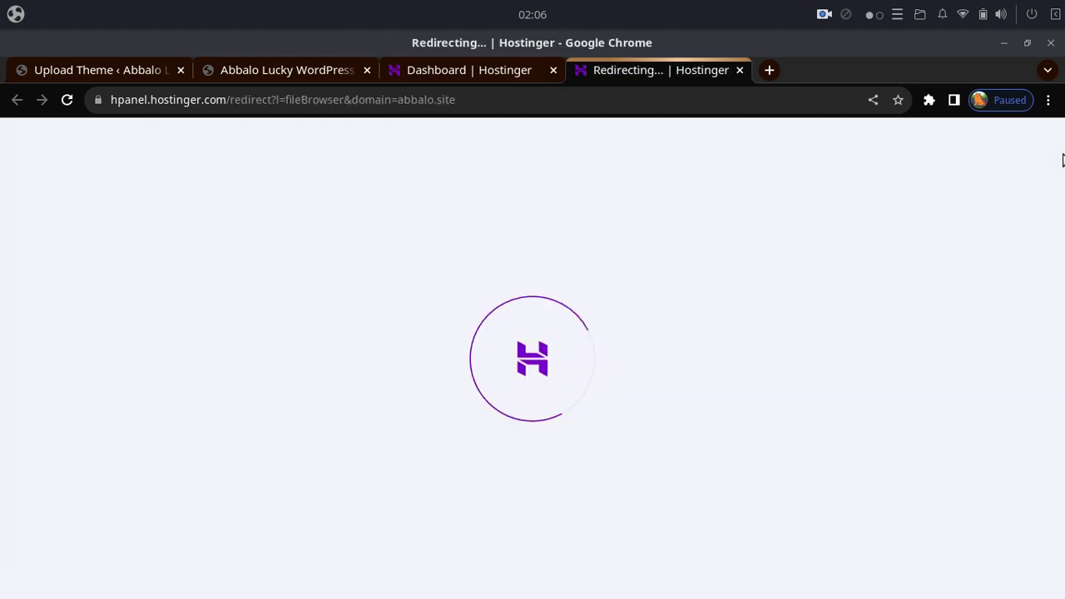
Return to the WordPress admin's installed themes and open the page for adding new themes.
{"action": "left_click", "coordinate": [268, 74]}
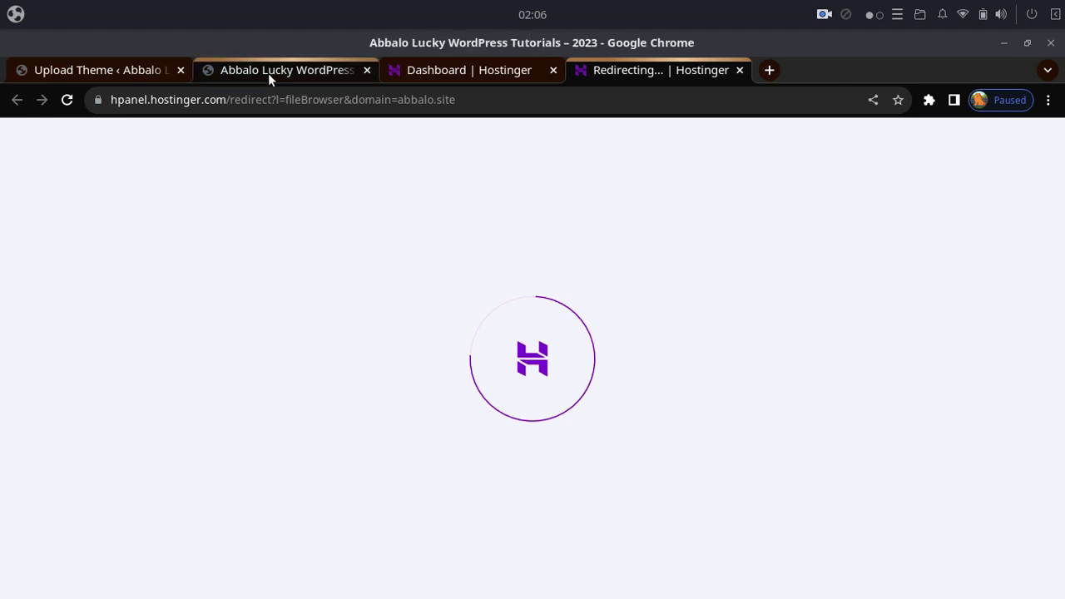
{"action": "left_click", "coordinate": [137, 71]}
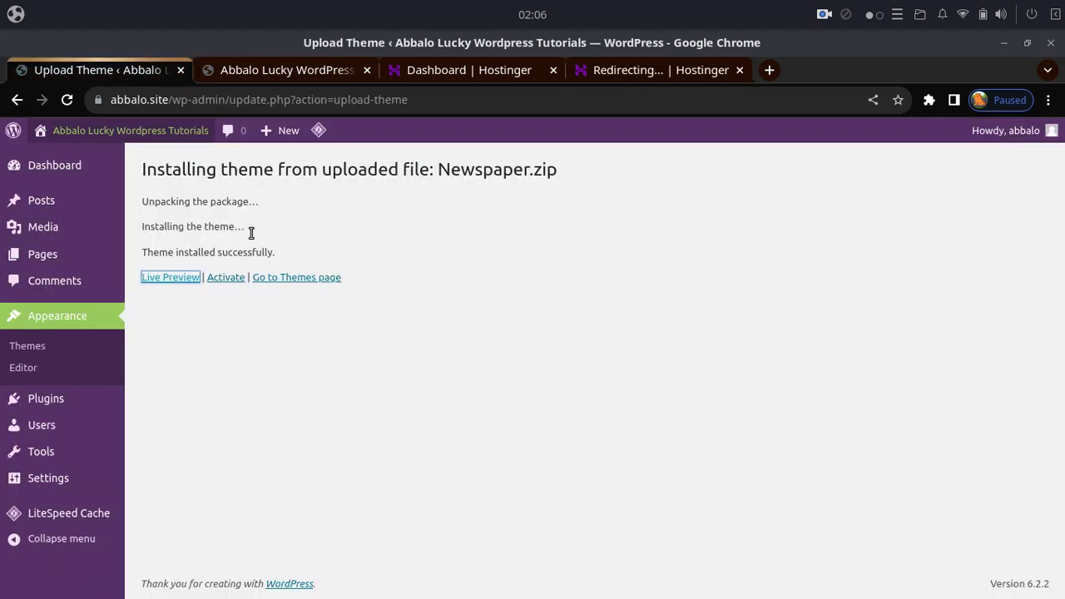
{"action": "left_click", "coordinate": [40, 346]}
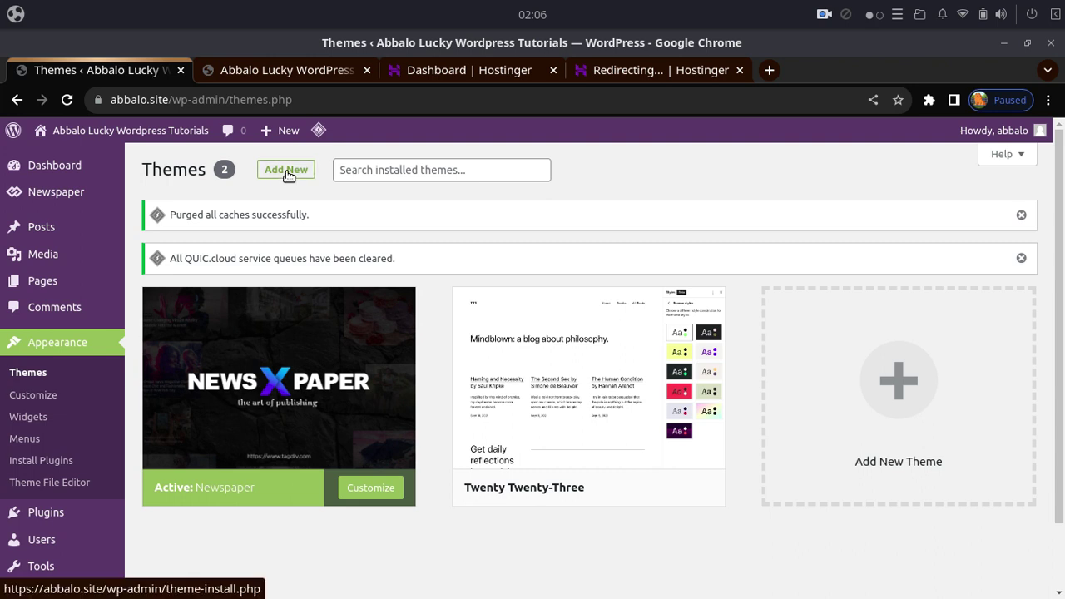
{"action": "left_click", "coordinate": [287, 172]}
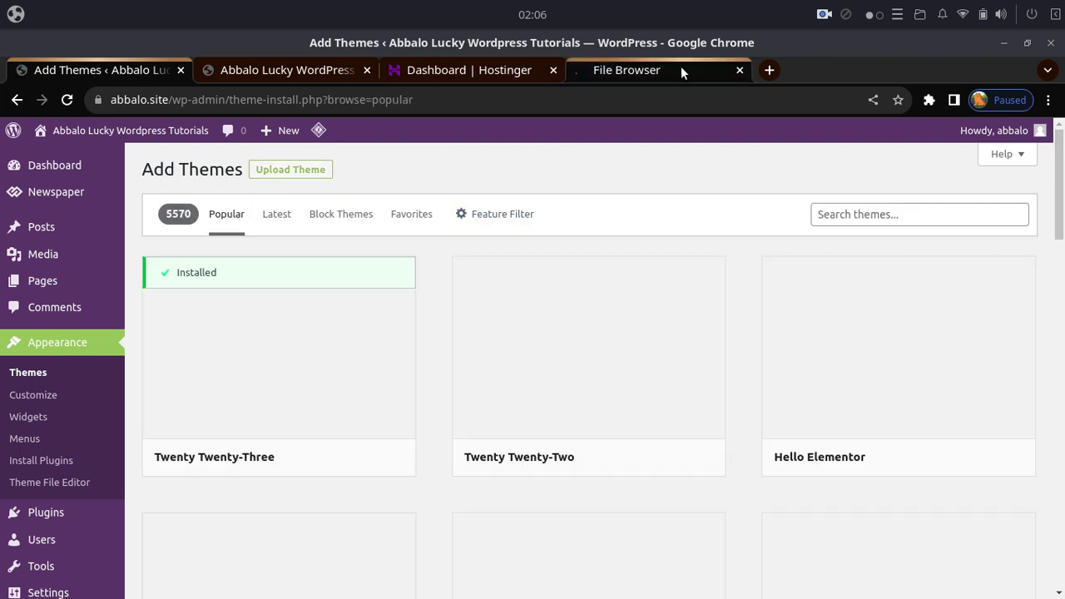
Check the abbalo.site front page and switch to the site's hosting file manager.
{"action": "left_click", "coordinate": [250, 68]}
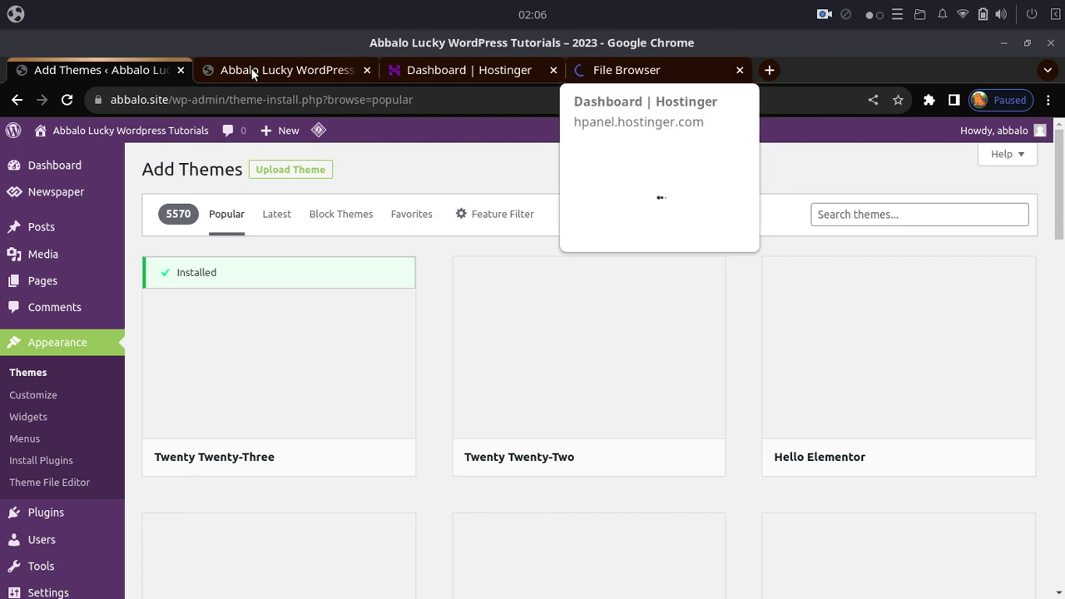
{"action": "scroll", "coordinate": [743, 201], "scroll_direction": "down", "scroll_amount": 3}
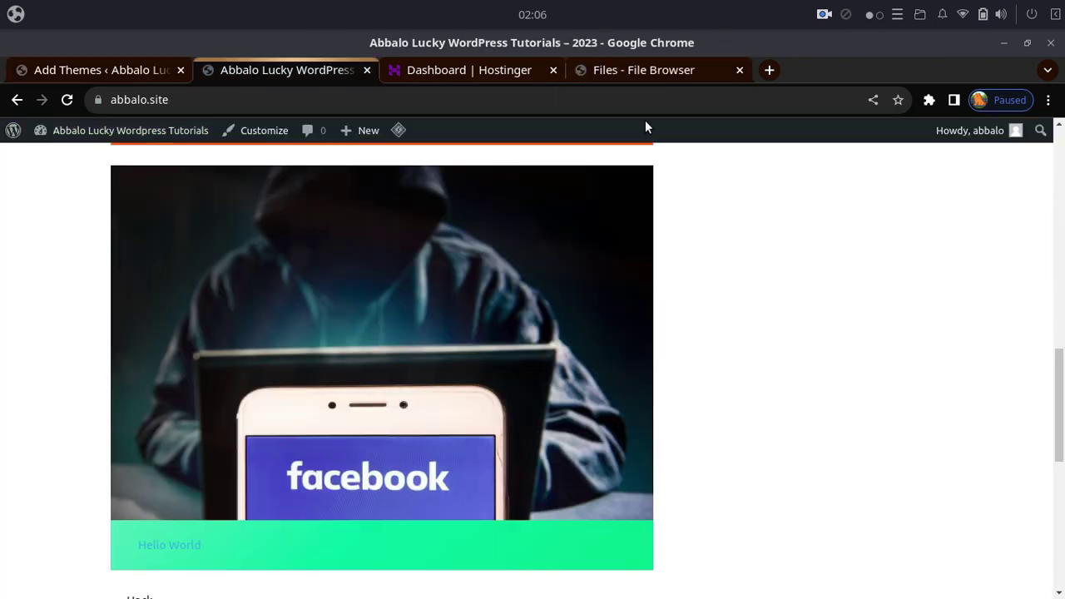
{"action": "left_click", "coordinate": [657, 73]}
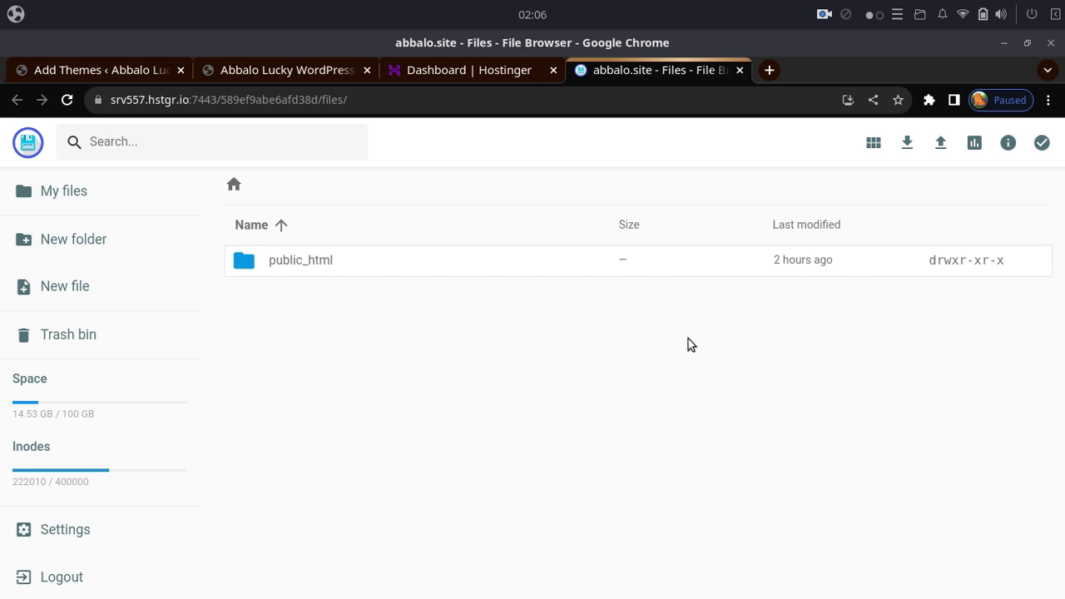
Open the site's themes folder at public_html/wp-content/themes in the file manager.
{"action": "double_click", "coordinate": [308, 261]}
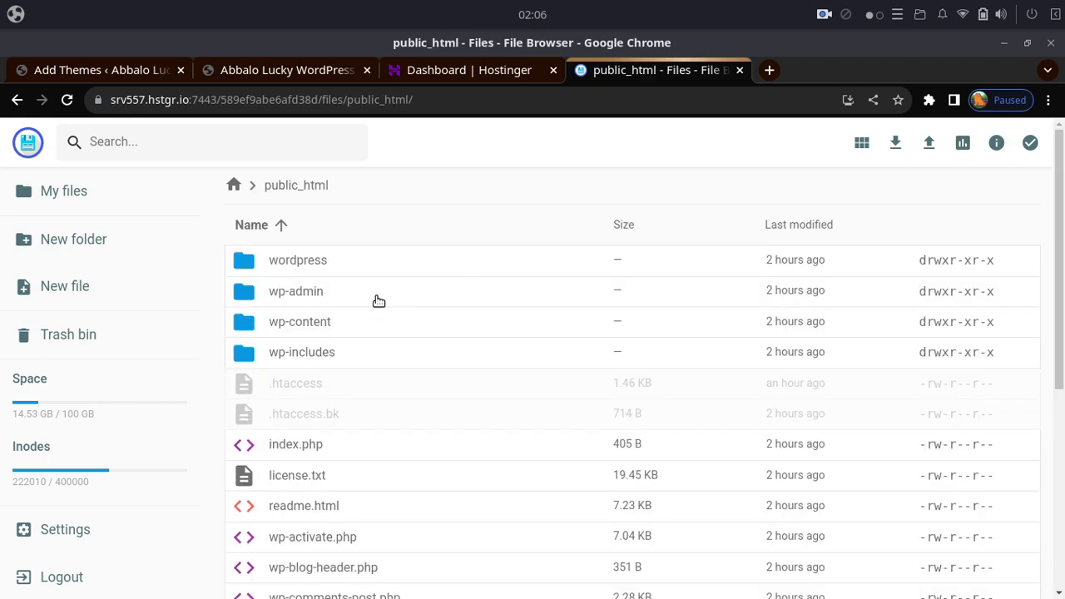
{"action": "left_click", "coordinate": [318, 324]}
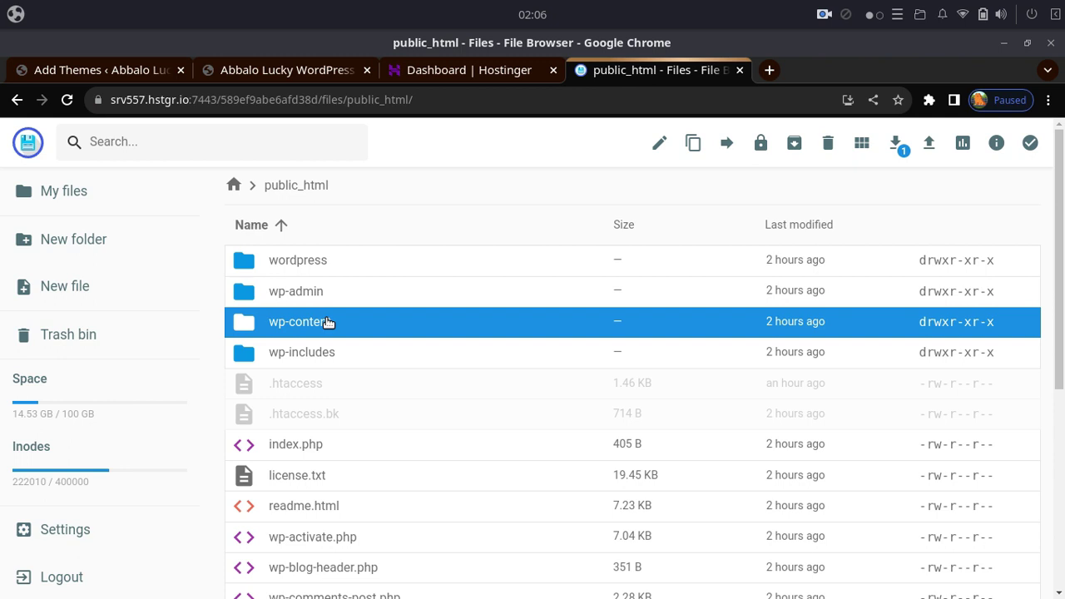
{"action": "double_click", "coordinate": [327, 321]}
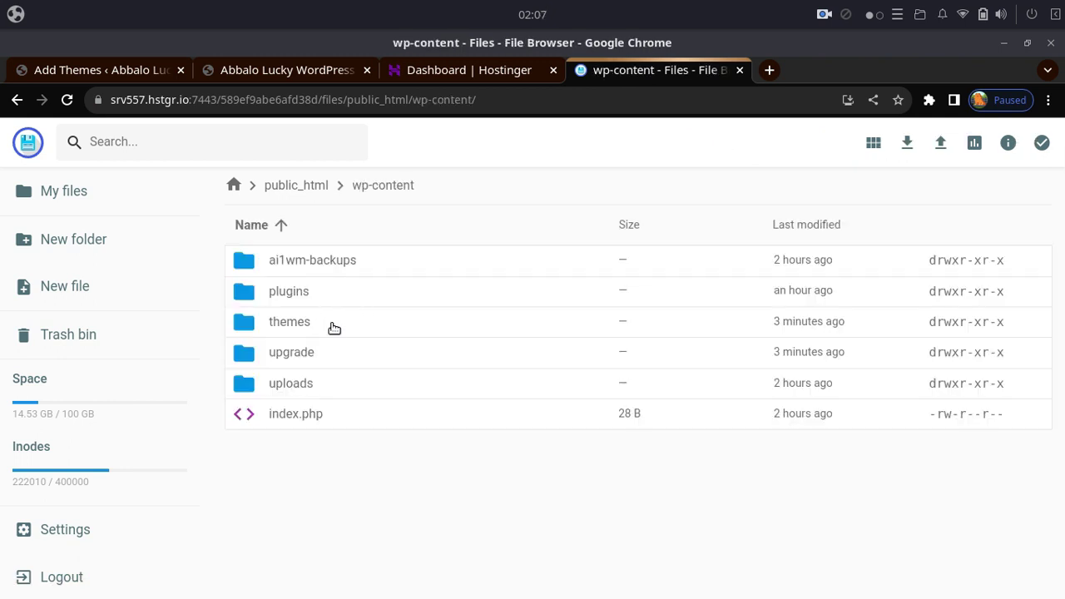
{"action": "left_click", "coordinate": [321, 323]}
{"action": "left_click", "coordinate": [316, 291]}
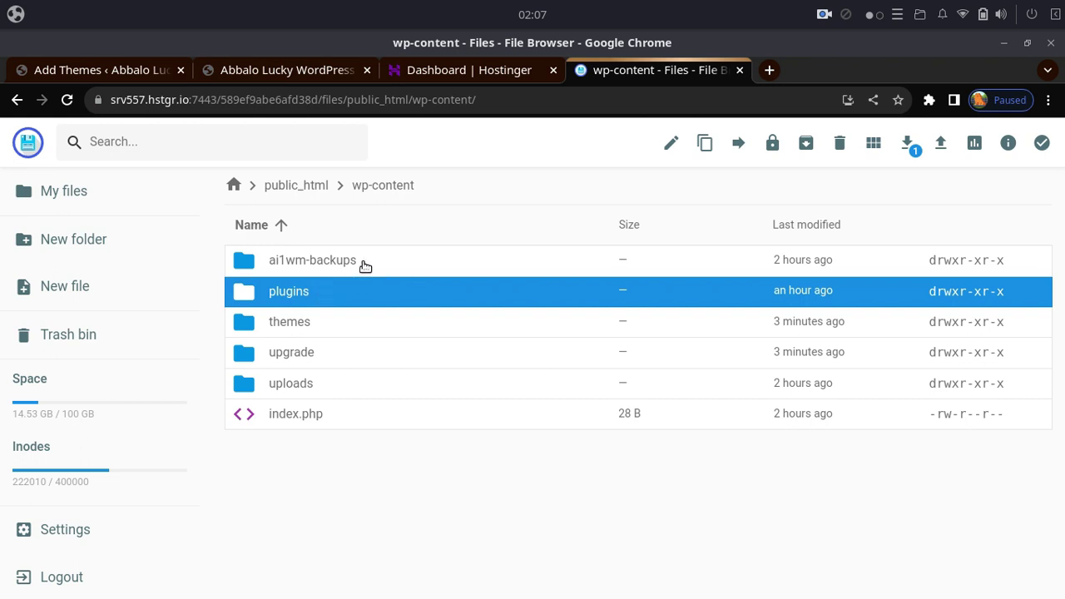
{"action": "left_click", "coordinate": [335, 320]}
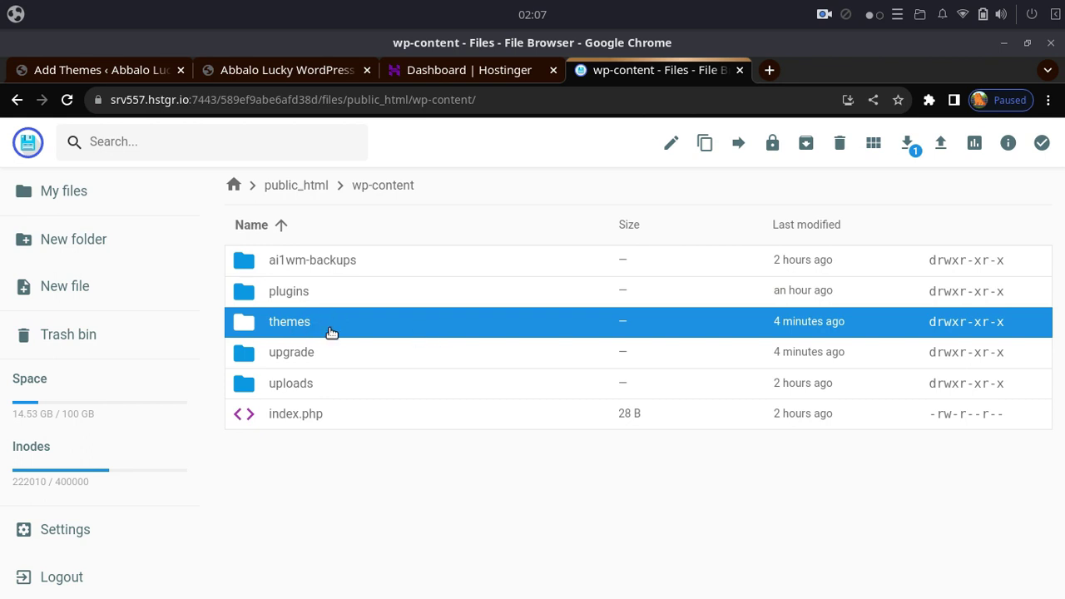
{"action": "double_click", "coordinate": [324, 328]}
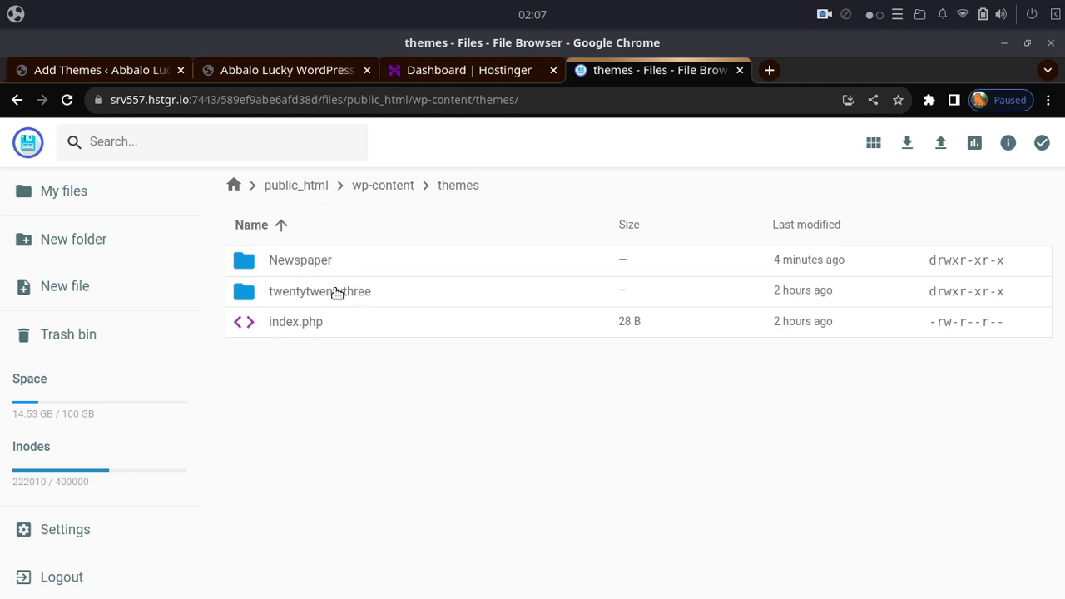
Permanently delete the twentytwentythree folder and index.php from the themes folder, skipping the trash bin.
{"action": "left_click", "coordinate": [337, 292]}
{"action": "left_click", "coordinate": [309, 321], "text": "shift"}
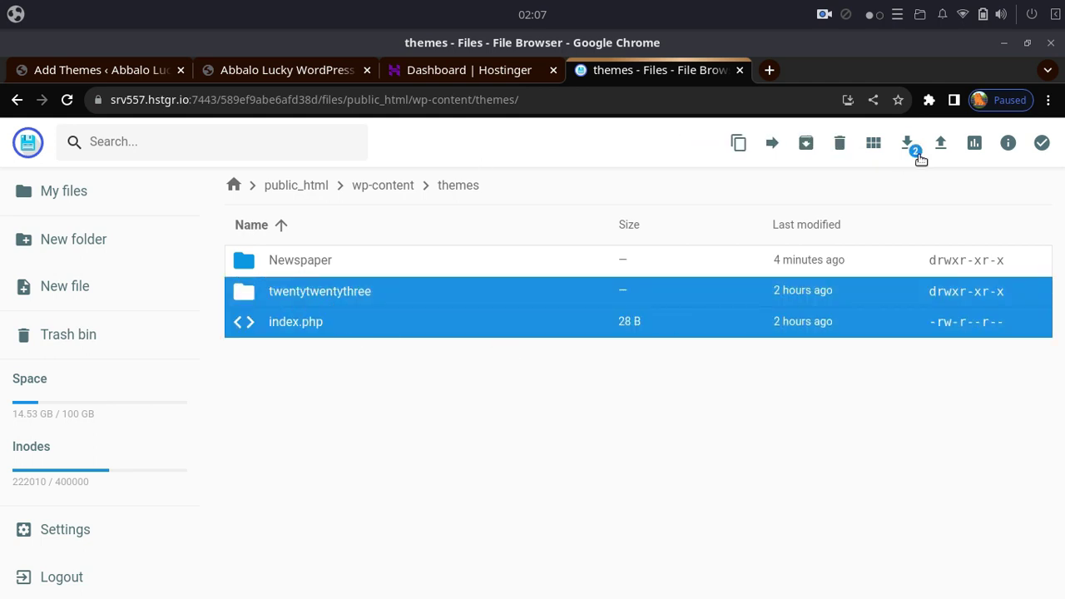
{"action": "left_click", "coordinate": [839, 143]}
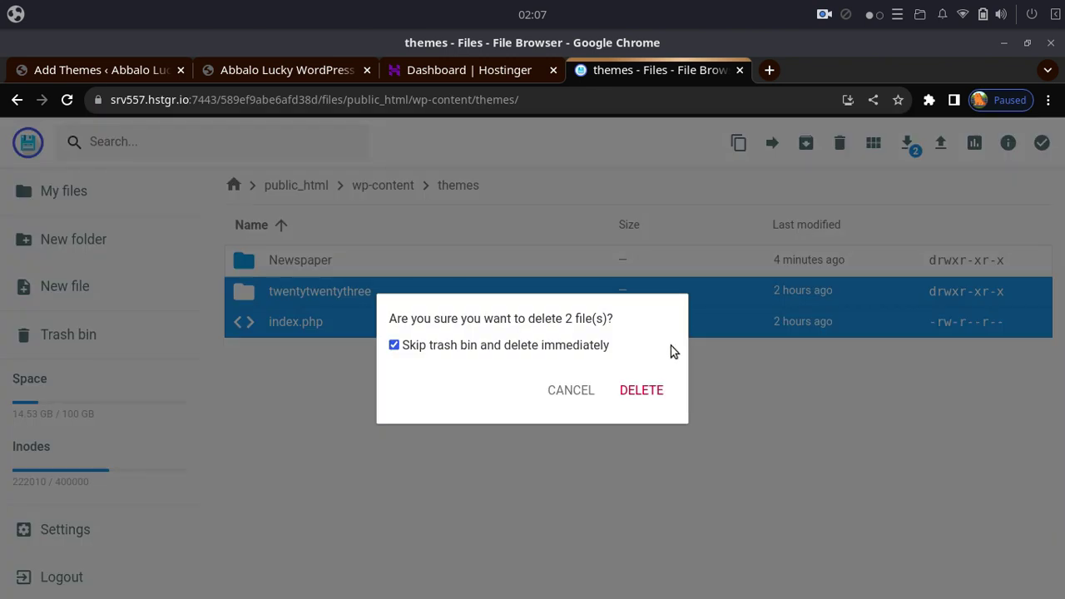
{"action": "left_click", "coordinate": [640, 388]}
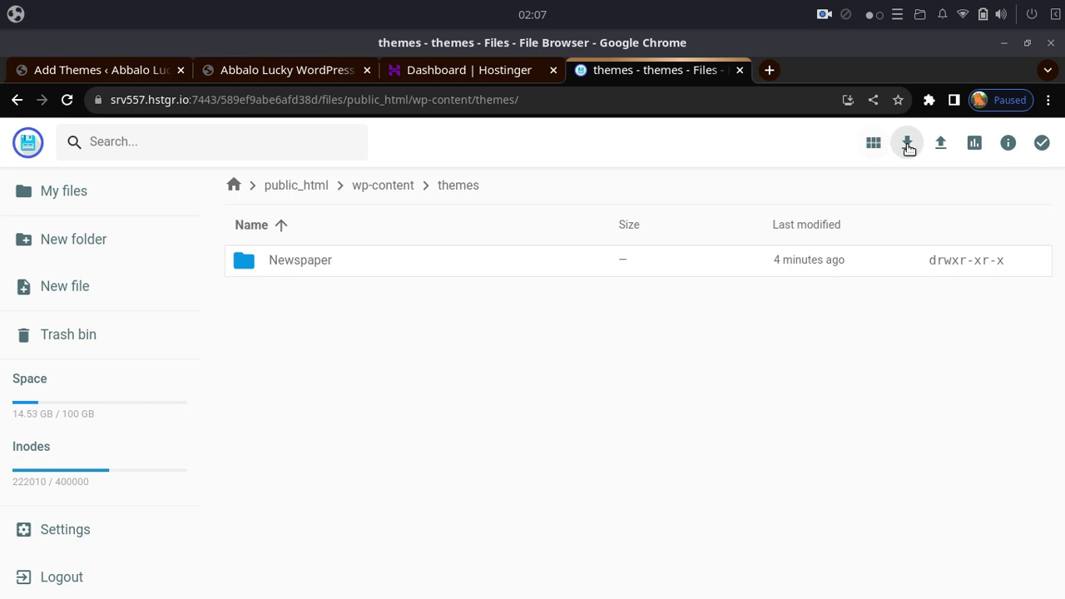
Dismiss the upload options and permanently delete the Newspaper folder from the themes folder, skipping the trash bin.
{"action": "left_click", "coordinate": [938, 145]}
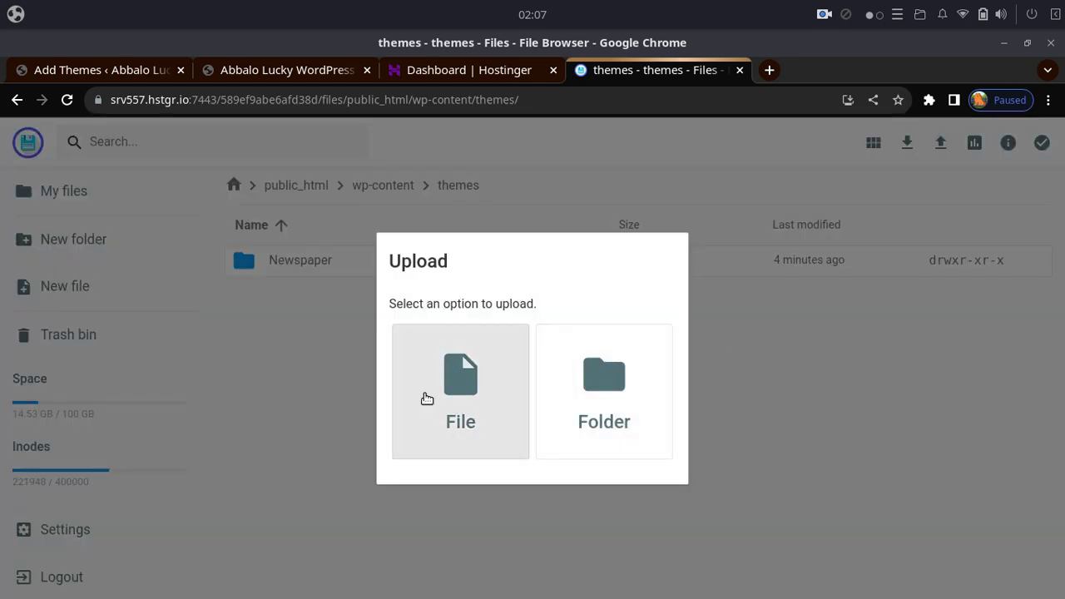
{"action": "left_click", "coordinate": [249, 347]}
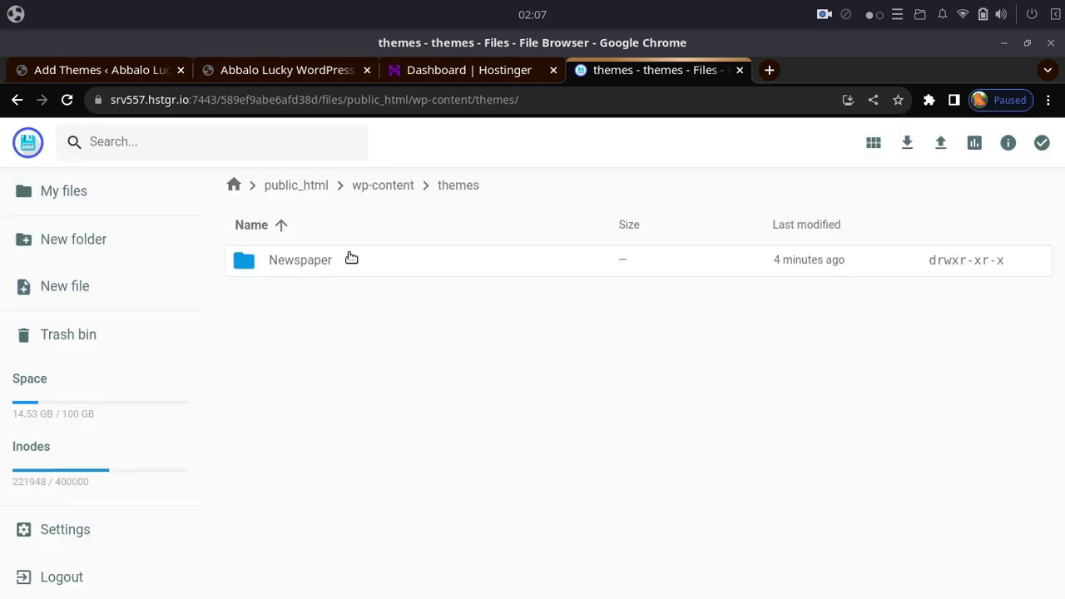
{"action": "left_click", "coordinate": [349, 257]}
{"action": "left_click", "coordinate": [837, 144]}
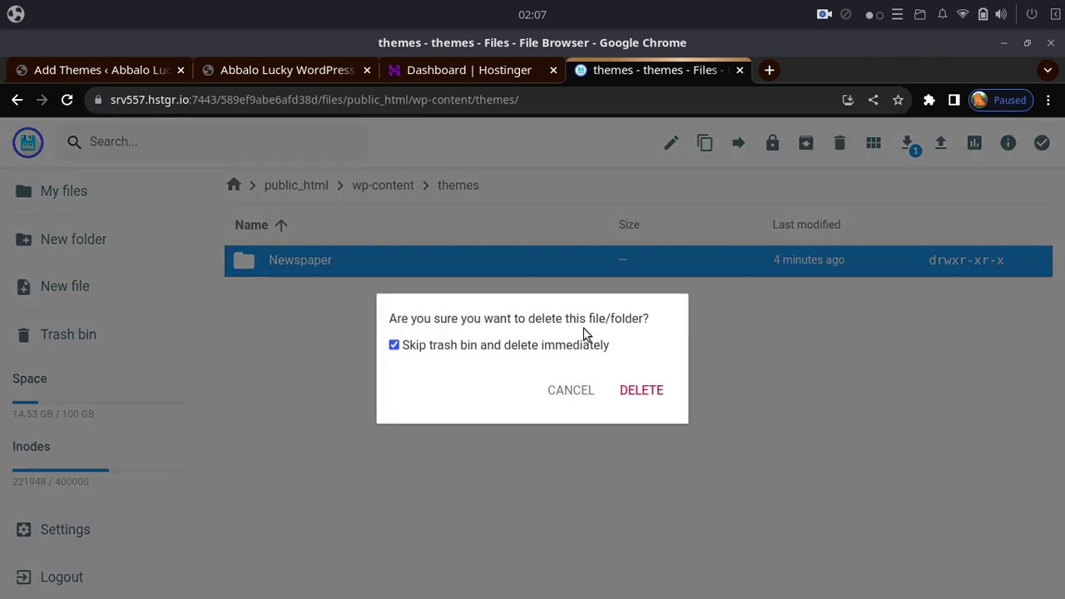
{"action": "left_click", "coordinate": [642, 391]}
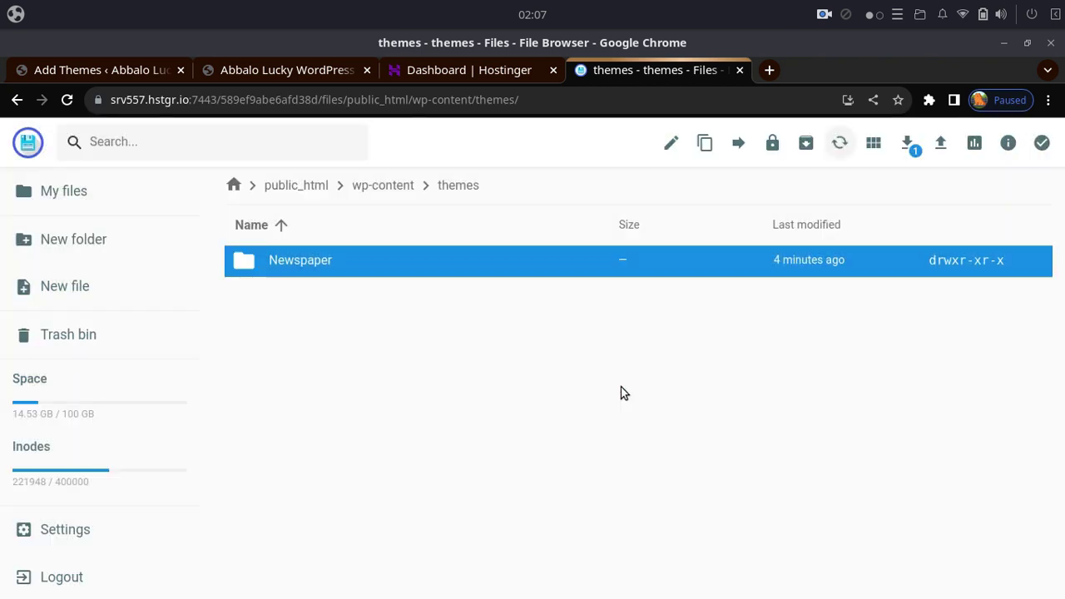
Reload the abbalo.site front page and read the message it gives about the Newspaper theme directory.
{"action": "left_click", "coordinate": [771, 71]}
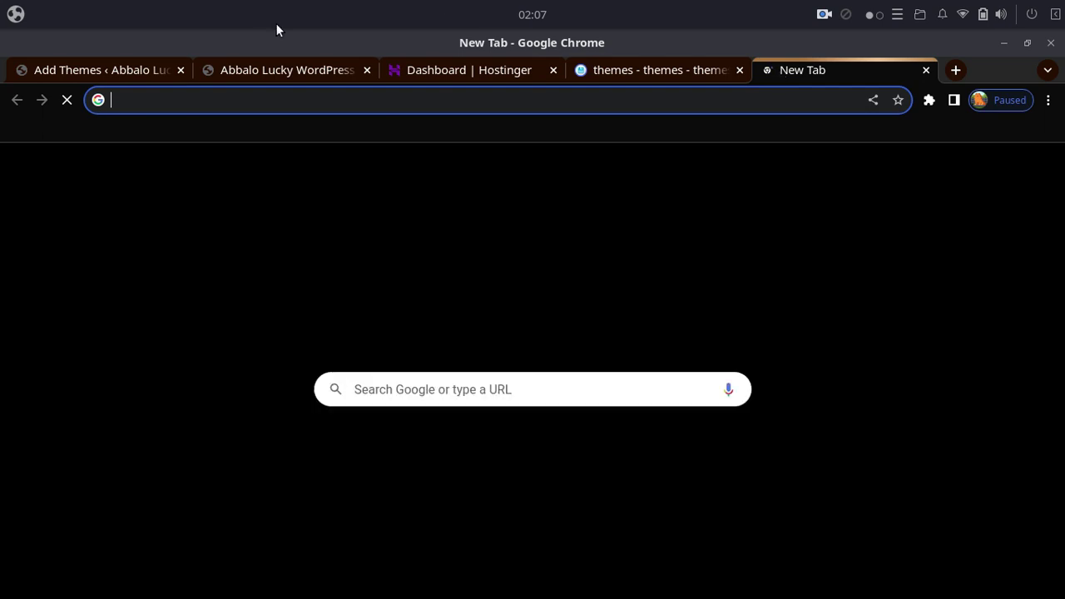
{"action": "type", "text": "a"}
{"action": "left_click", "coordinate": [305, 72]}
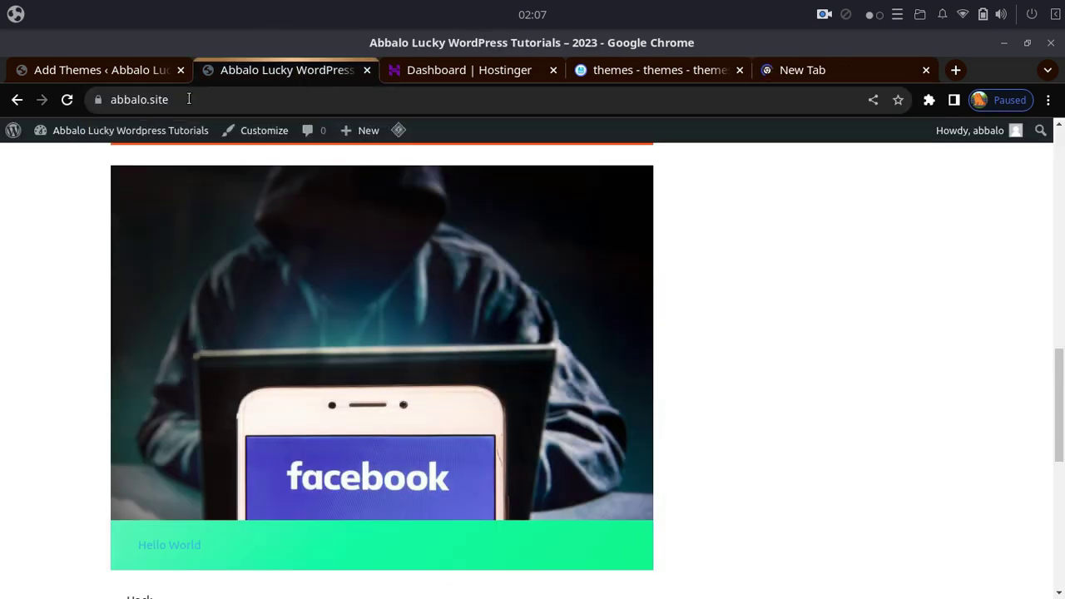
{"action": "scroll", "coordinate": [236, 292], "scroll_direction": "up", "scroll_amount": 5}
{"action": "scroll", "coordinate": [236, 291], "scroll_direction": "up", "scroll_amount": 5}
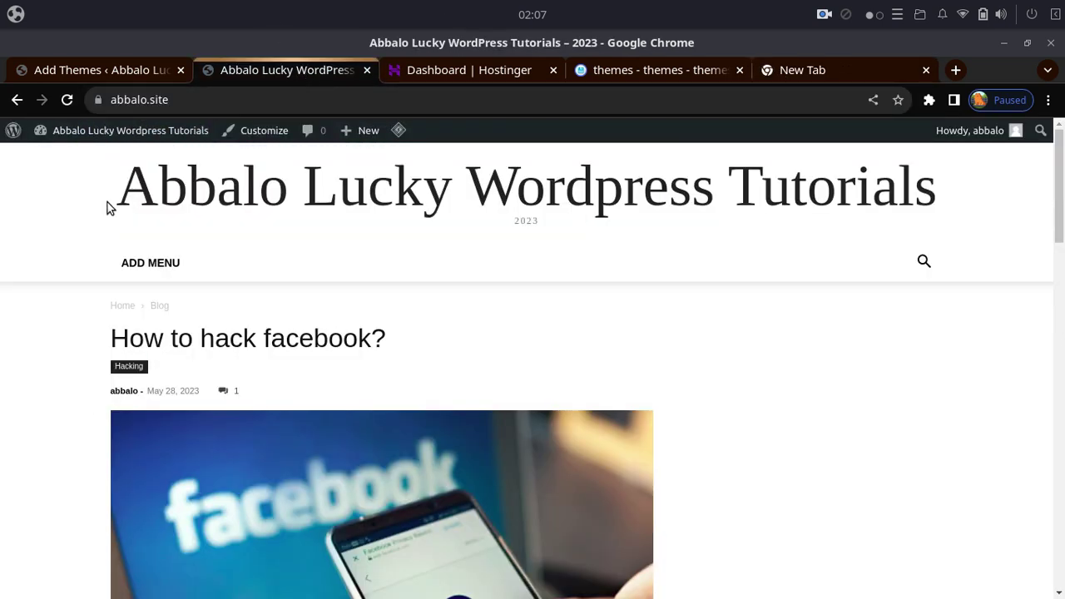
{"action": "left_click", "coordinate": [67, 99]}
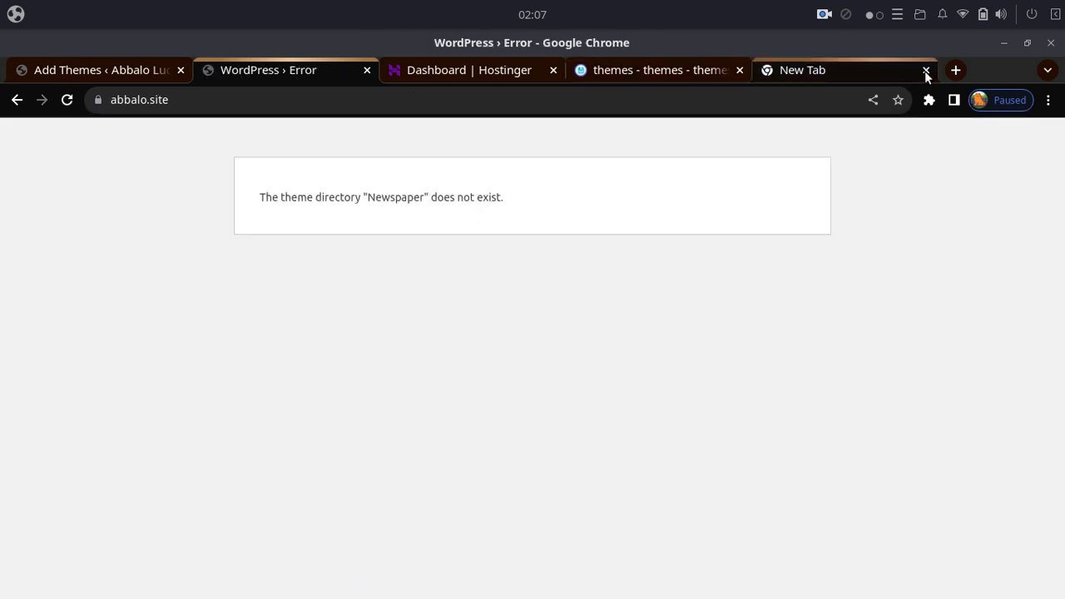
{"action": "left_click", "coordinate": [926, 69]}
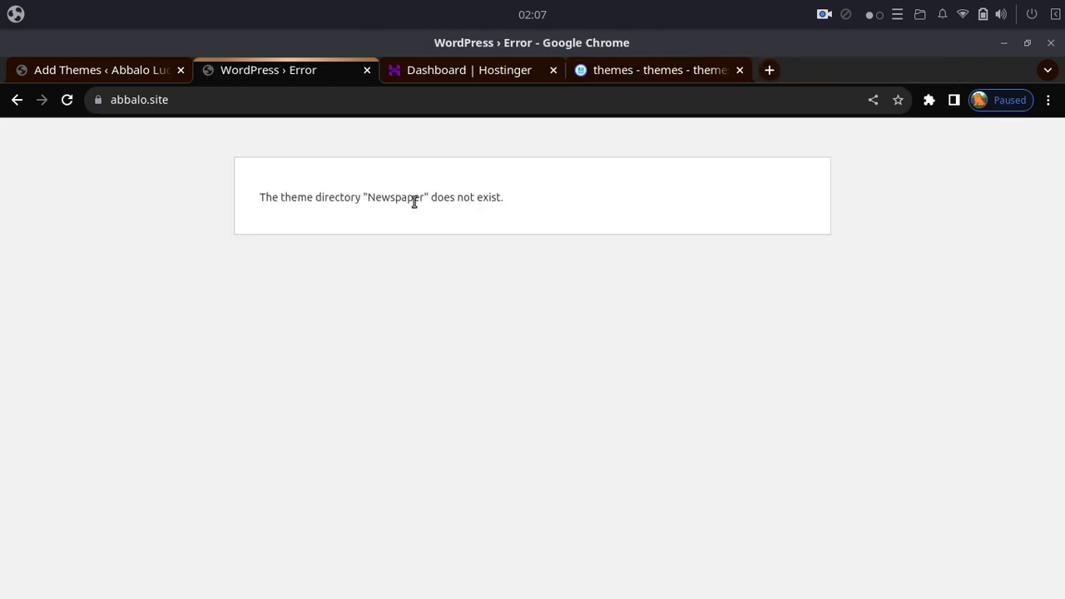
{"action": "left_click_drag", "start_coordinate": [379, 194], "coordinate": [450, 199]}
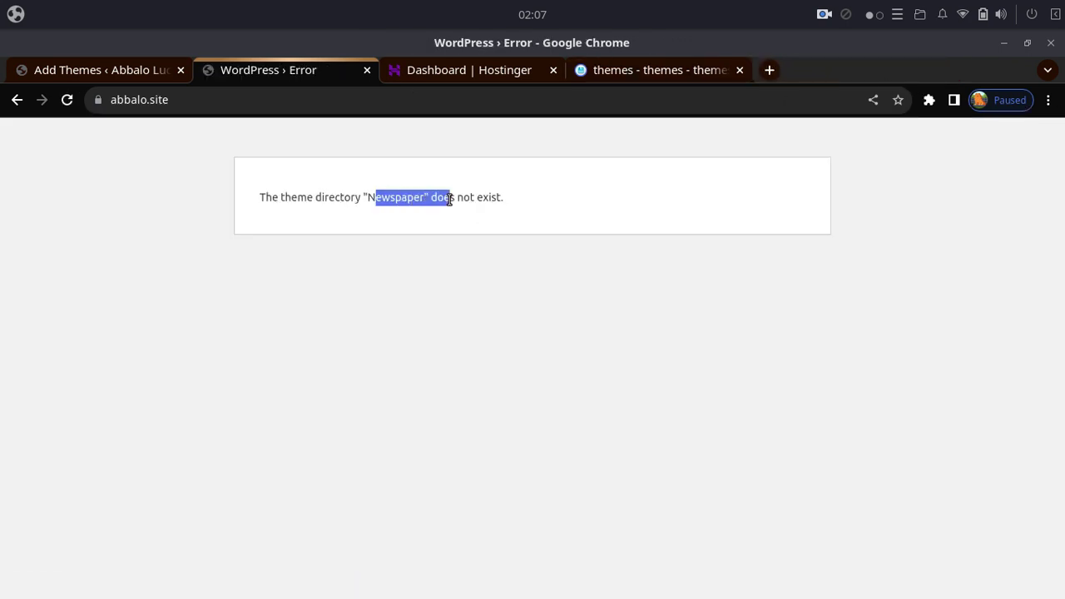
{"action": "double_click", "coordinate": [374, 197]}
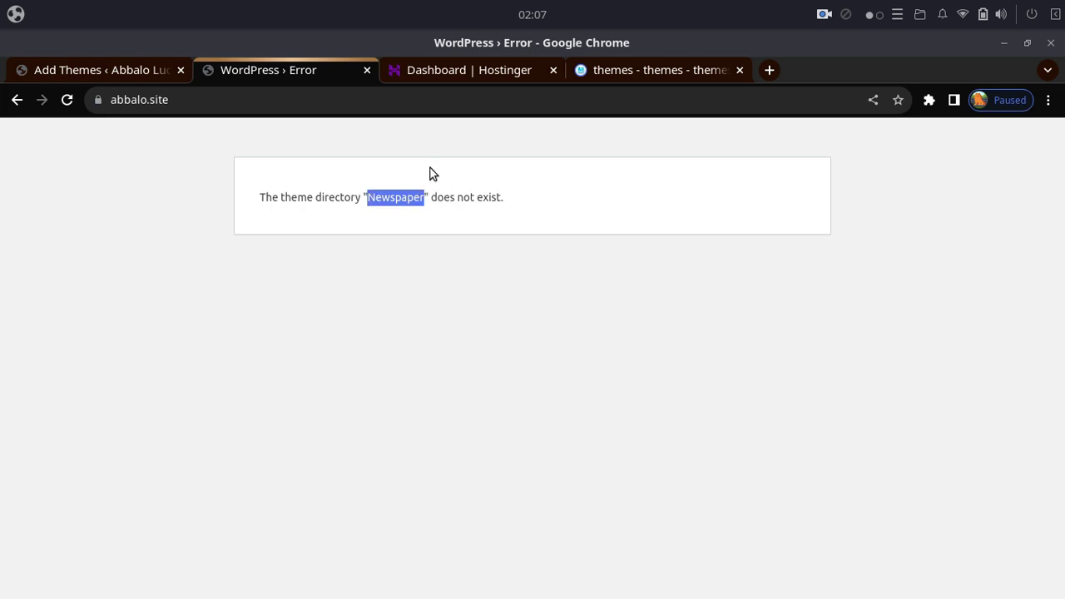
Open the installed themes page in the WordPress admin and examine how the active Newspaper theme is listed.
{"action": "left_click", "coordinate": [58, 70]}
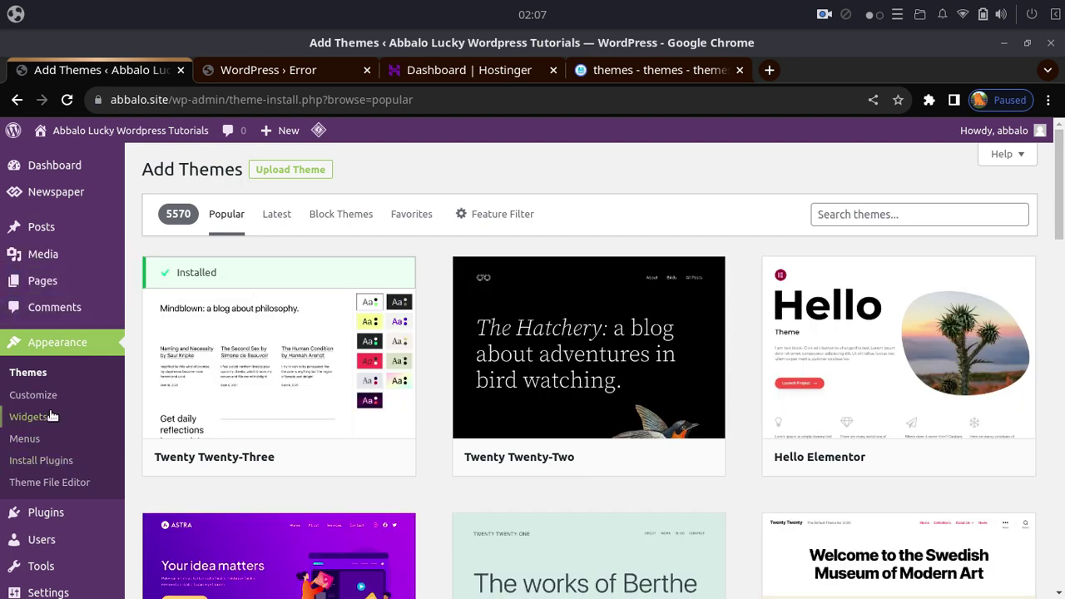
{"action": "left_click", "coordinate": [38, 375]}
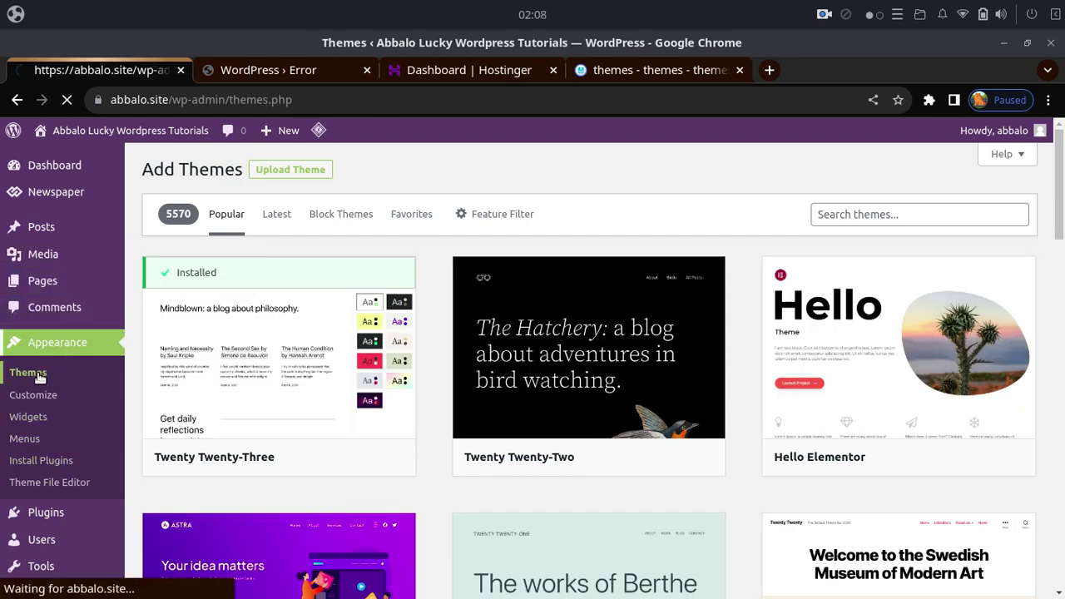
{"action": "left_click", "coordinate": [387, 334]}
{"action": "scroll", "coordinate": [610, 398], "scroll_direction": "down", "scroll_amount": 2}
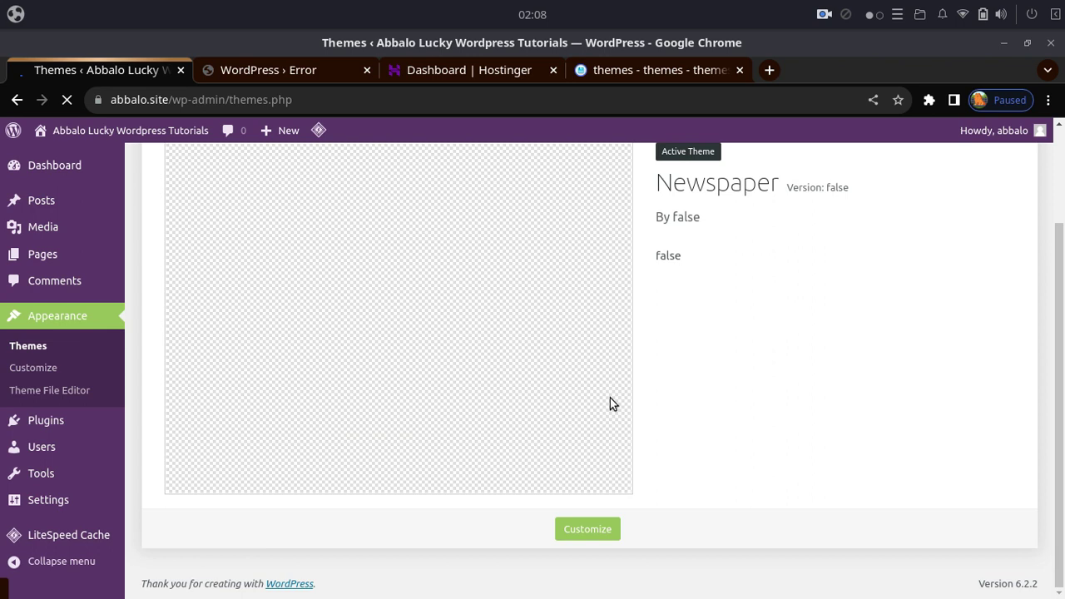
{"action": "scroll", "coordinate": [534, 375], "scroll_direction": "up", "scroll_amount": 2}
{"action": "scroll", "coordinate": [535, 380], "scroll_direction": "down", "scroll_amount": 2}
{"action": "scroll", "coordinate": [488, 385], "scroll_direction": "up", "scroll_amount": 2}
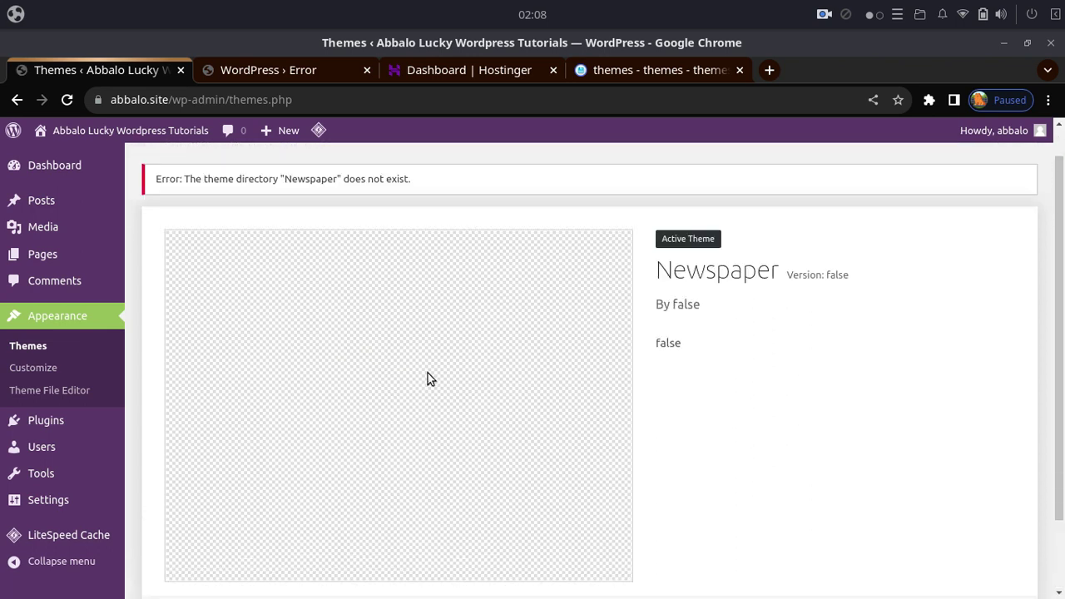
{"action": "scroll", "coordinate": [452, 361], "scroll_direction": "down", "scroll_amount": 3}
{"action": "scroll", "coordinate": [729, 367], "scroll_direction": "up", "scroll_amount": 2}
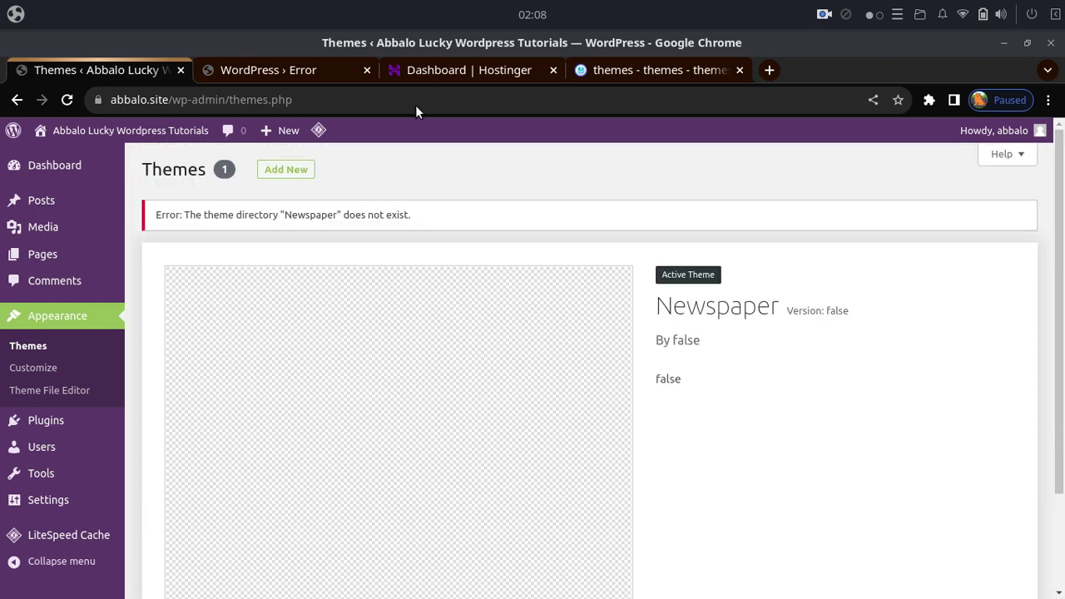
Return to the hosting file manager and upload Newspaper.zip from Downloads into the themes folder.
{"action": "left_click", "coordinate": [453, 71]}
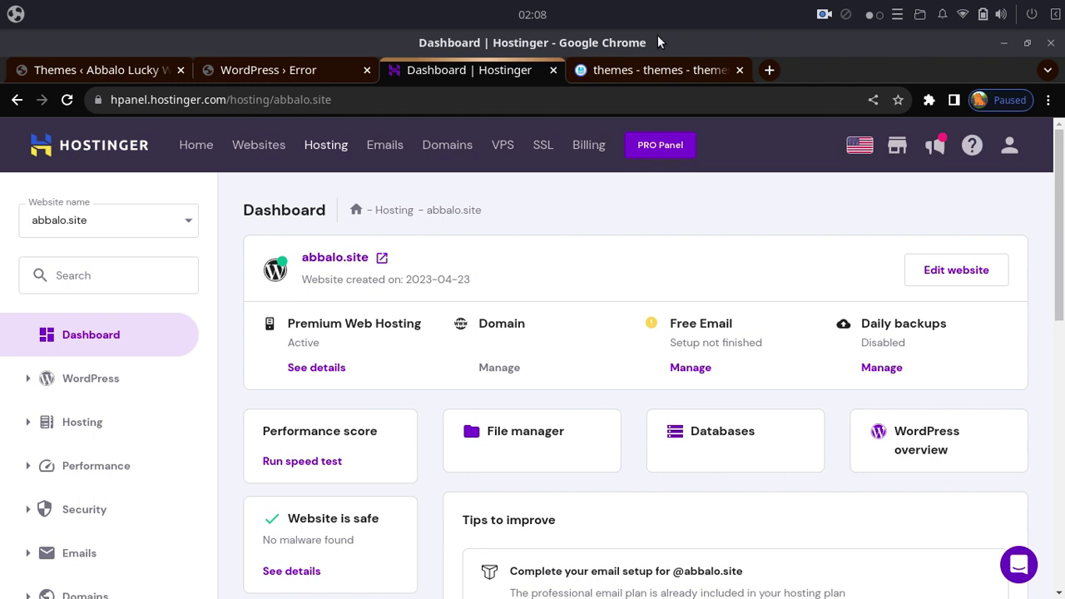
{"action": "left_click", "coordinate": [650, 72]}
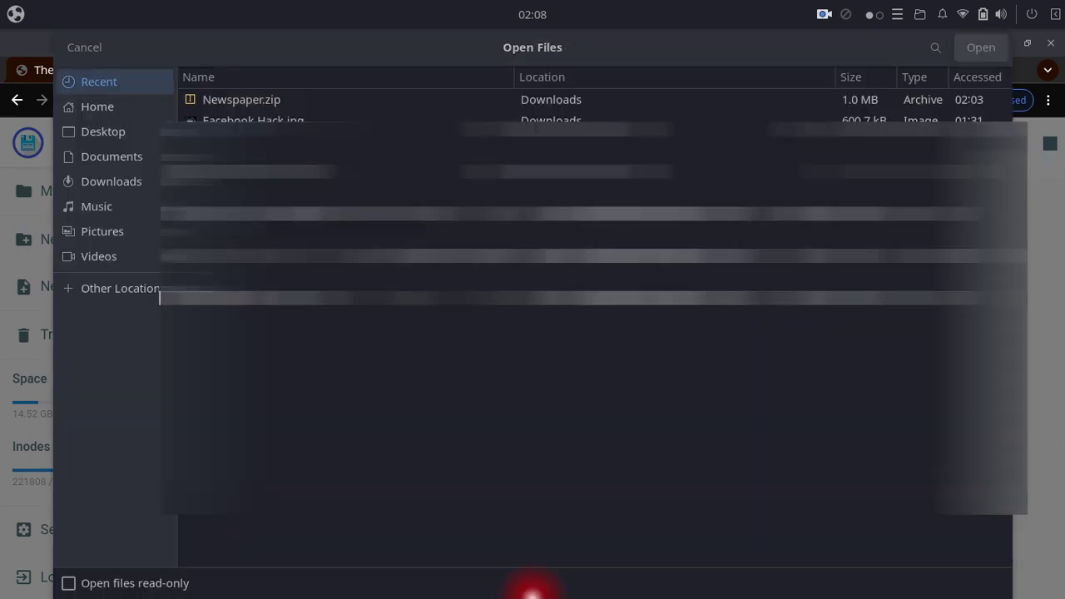
{"action": "left_click", "coordinate": [276, 99]}
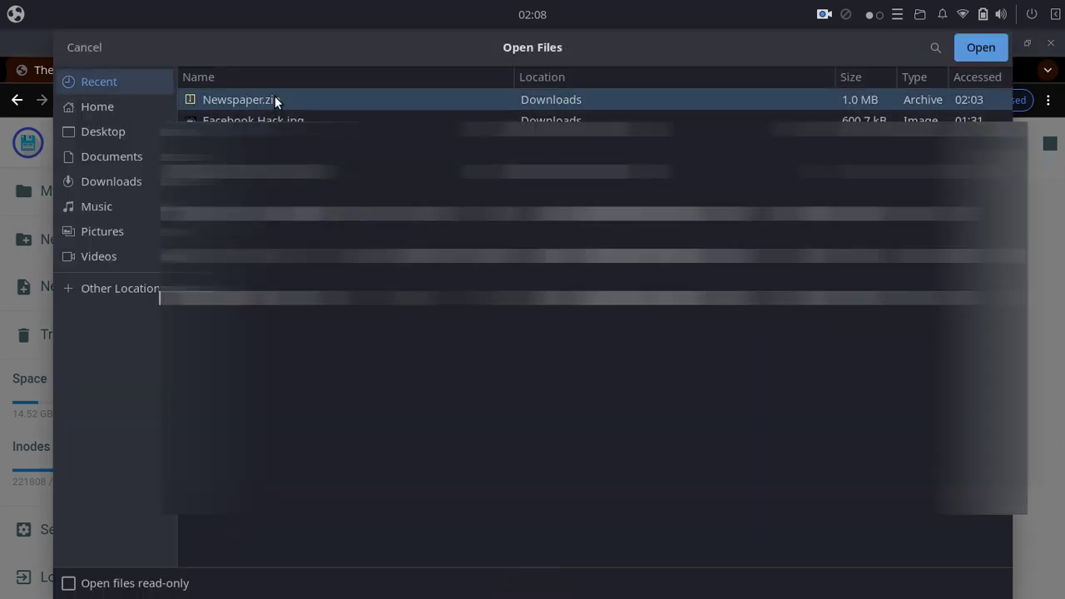
{"action": "left_click", "coordinate": [981, 47]}
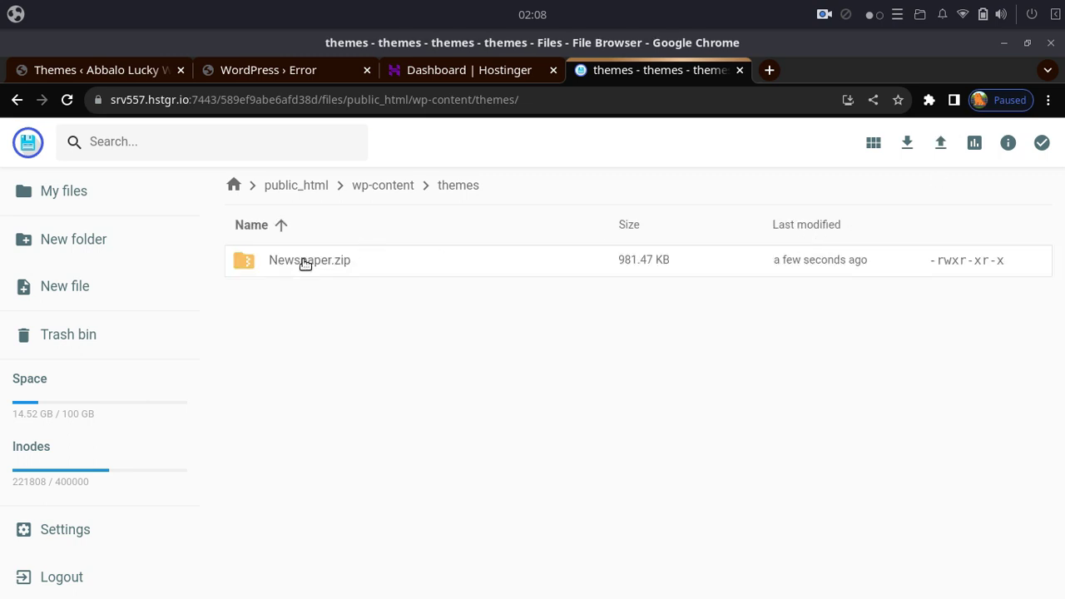
Extract Newspaper.zip inside the themes folder into a new folder named "a".
{"action": "left_click", "coordinate": [329, 263]}
{"action": "right_click", "coordinate": [347, 269]}
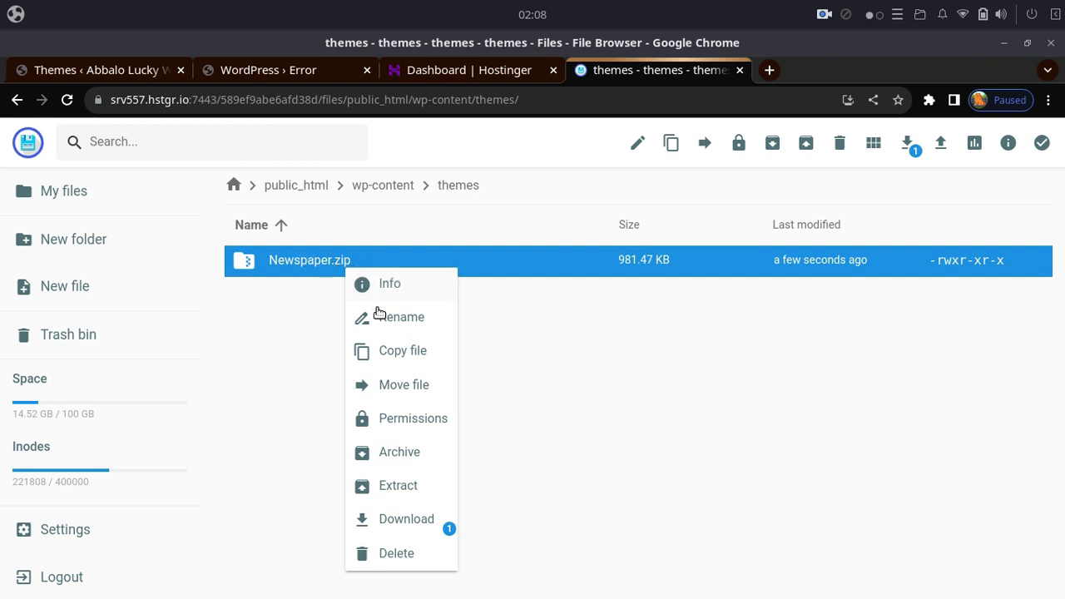
{"action": "left_click", "coordinate": [408, 487]}
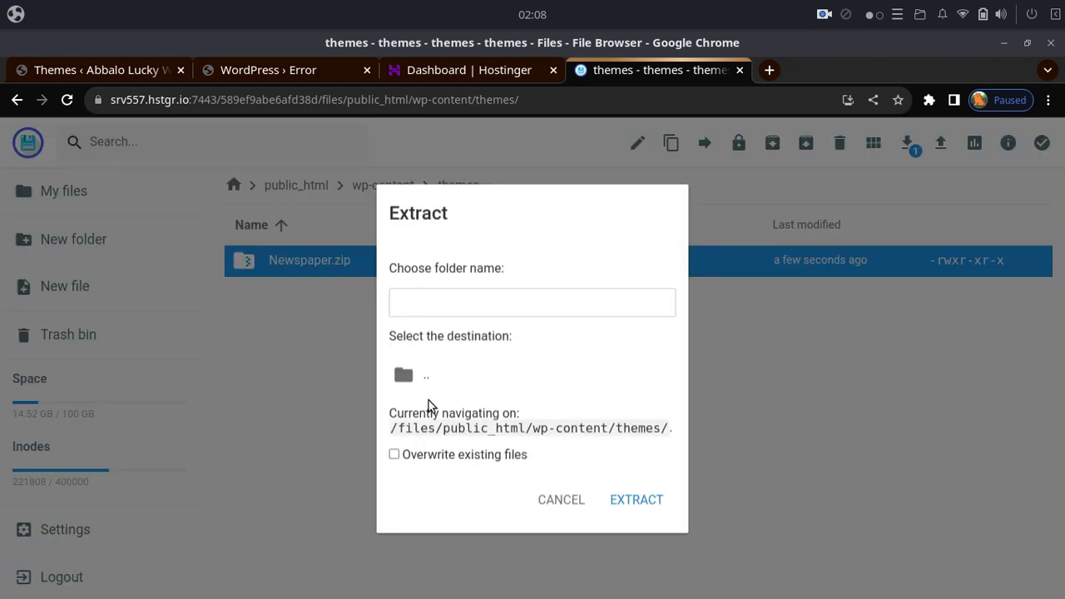
{"action": "type", "text": "a"}
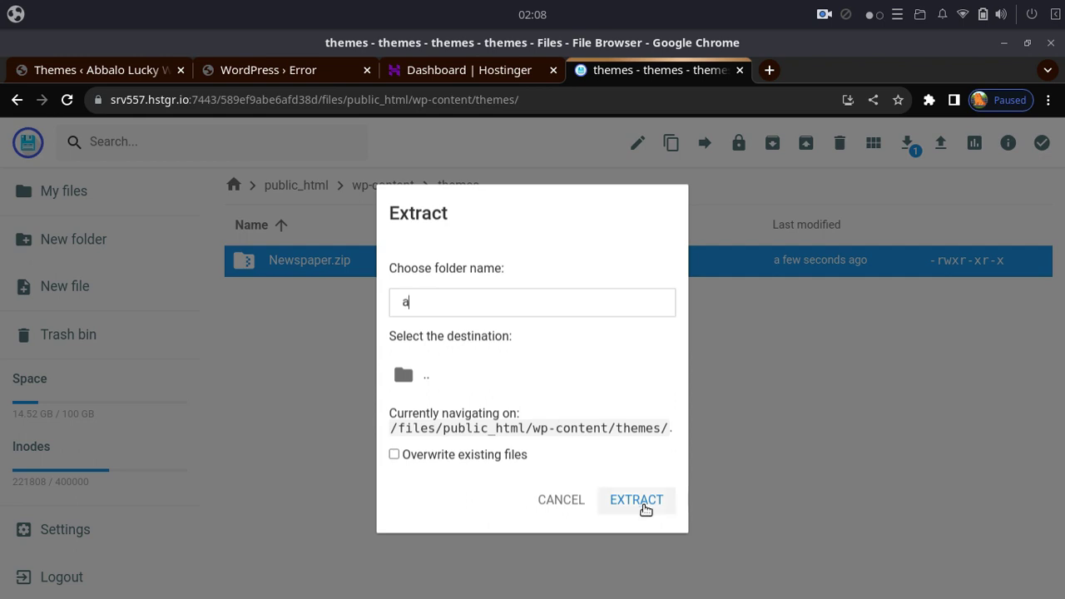
{"action": "left_click", "coordinate": [639, 502]}
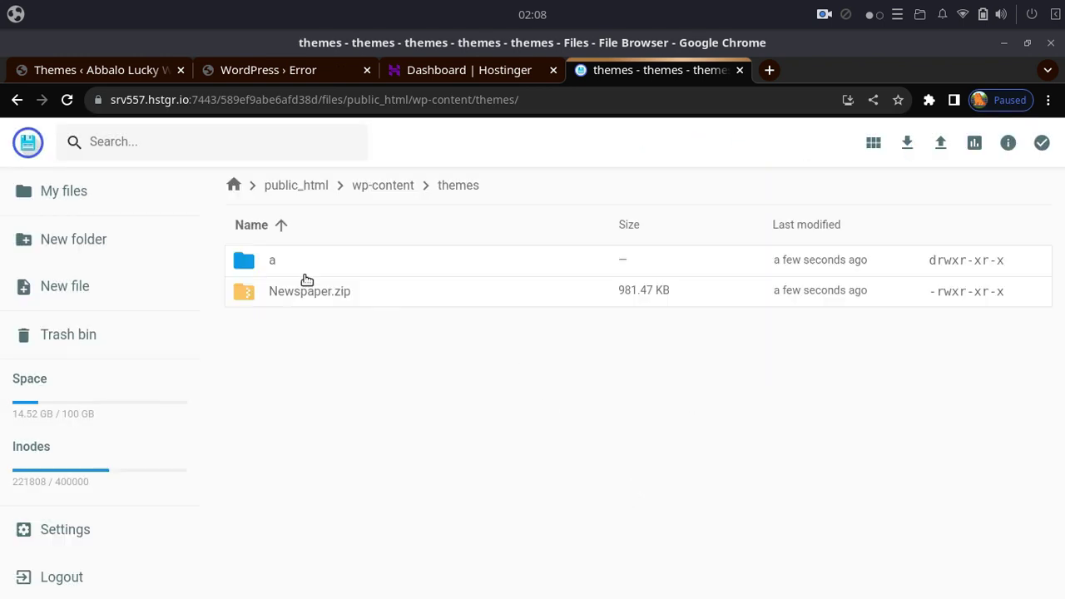
Delete the Newspaper.zip archive from the themes folder.
{"action": "left_click", "coordinate": [311, 293]}
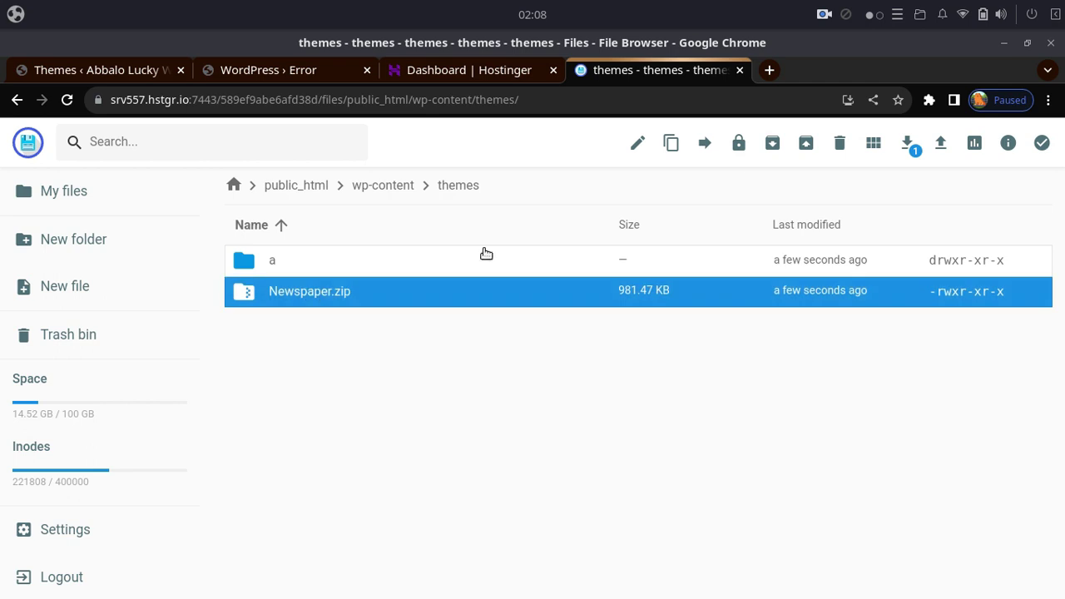
{"action": "left_click", "coordinate": [840, 143]}
{"action": "left_click", "coordinate": [640, 394]}
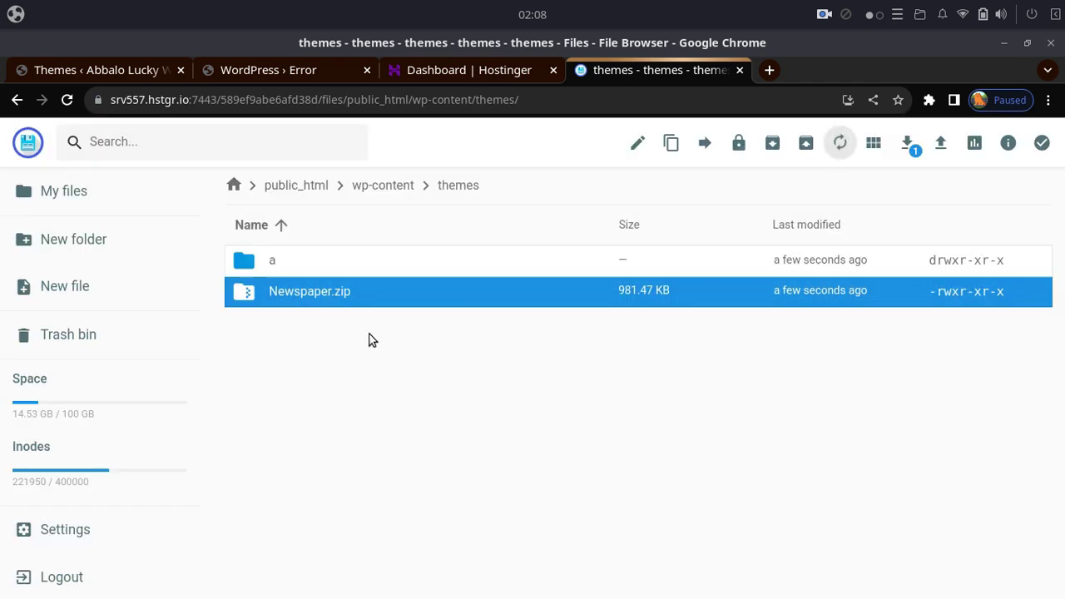
Move the extracted Newspaper folder out of folder "a" and up into the wp-content/themes folder.
{"action": "double_click", "coordinate": [347, 270]}
{"action": "left_click", "coordinate": [347, 262]}
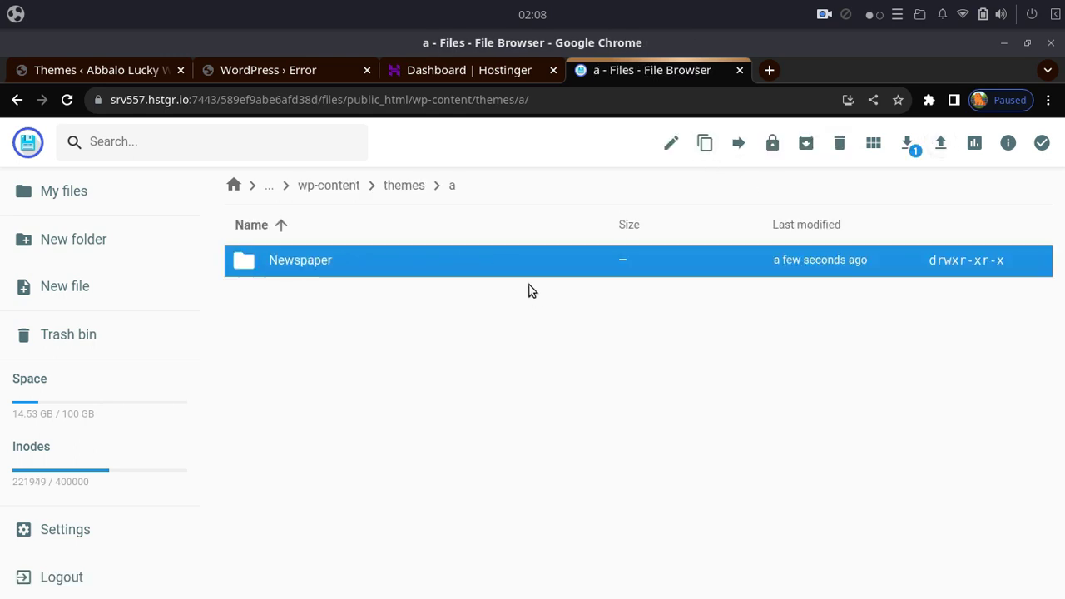
{"action": "double_click", "coordinate": [488, 260]}
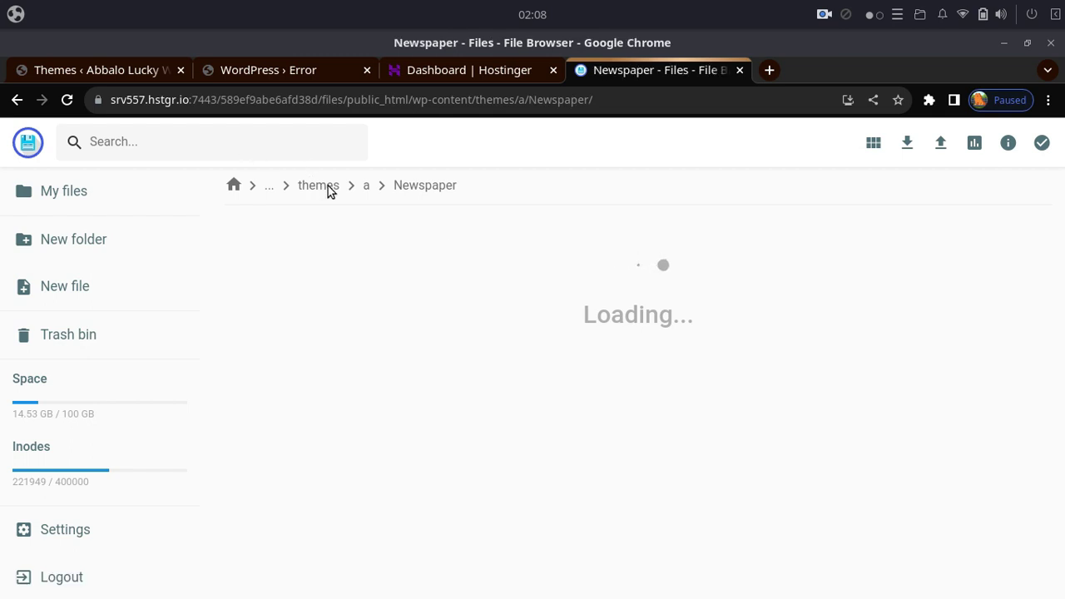
{"action": "left_click", "coordinate": [369, 186]}
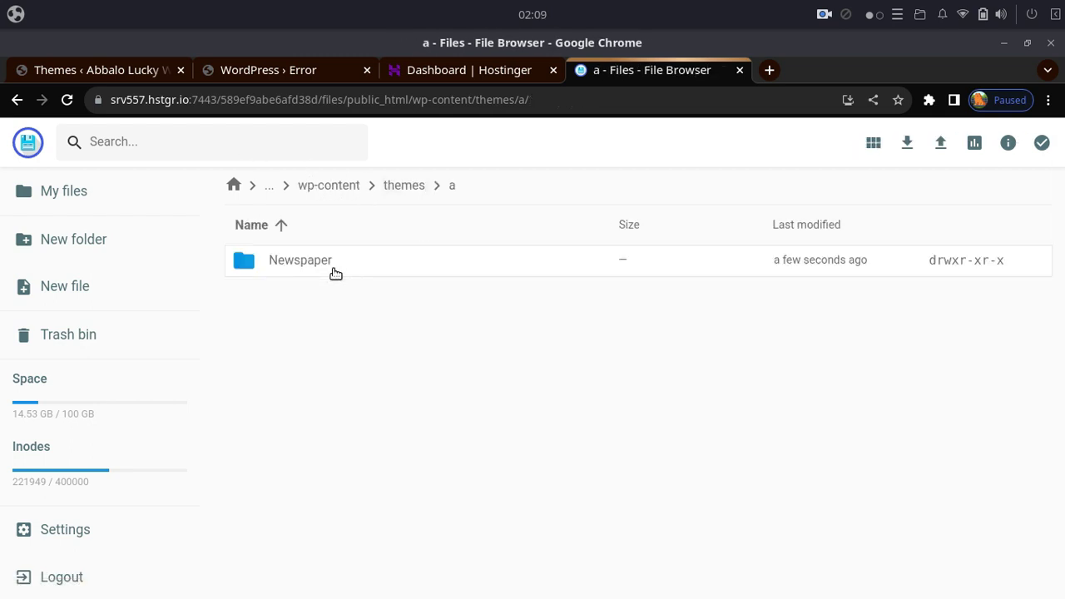
{"action": "left_click", "coordinate": [287, 273]}
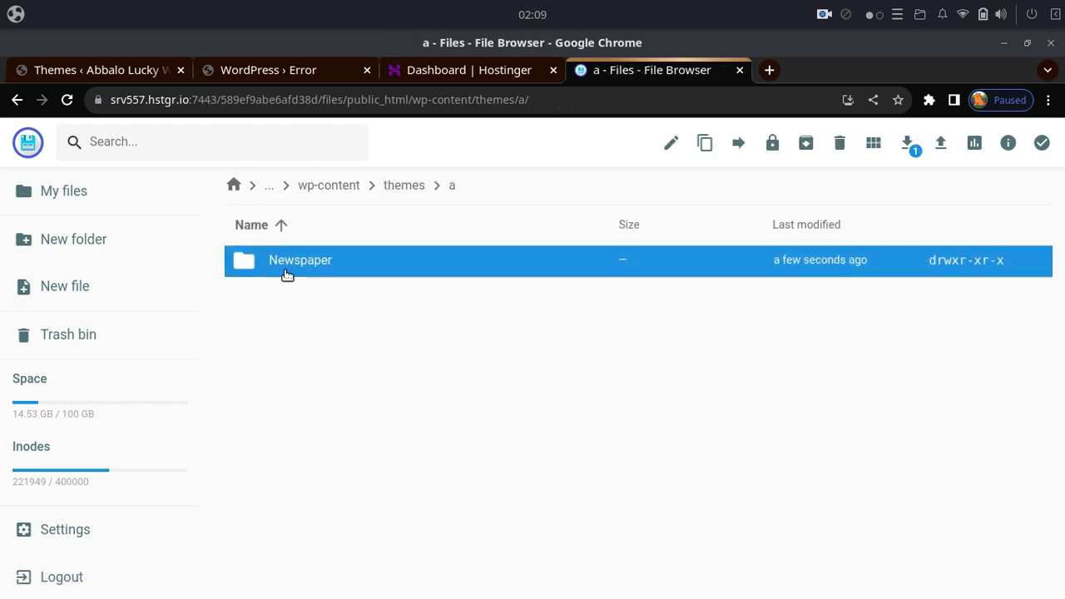
{"action": "left_click", "coordinate": [738, 144]}
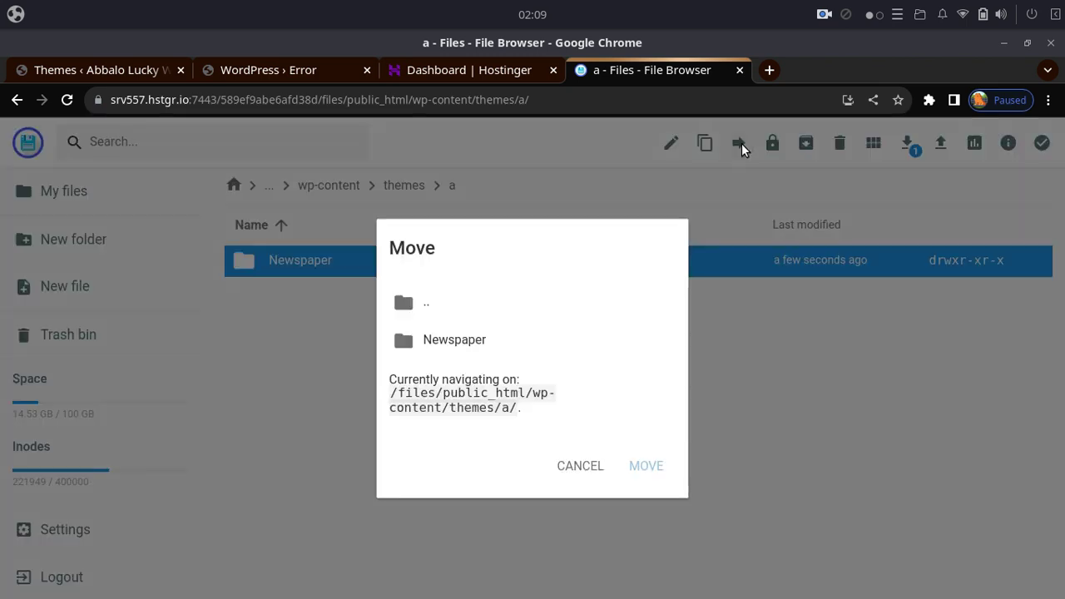
{"action": "double_click", "coordinate": [447, 309]}
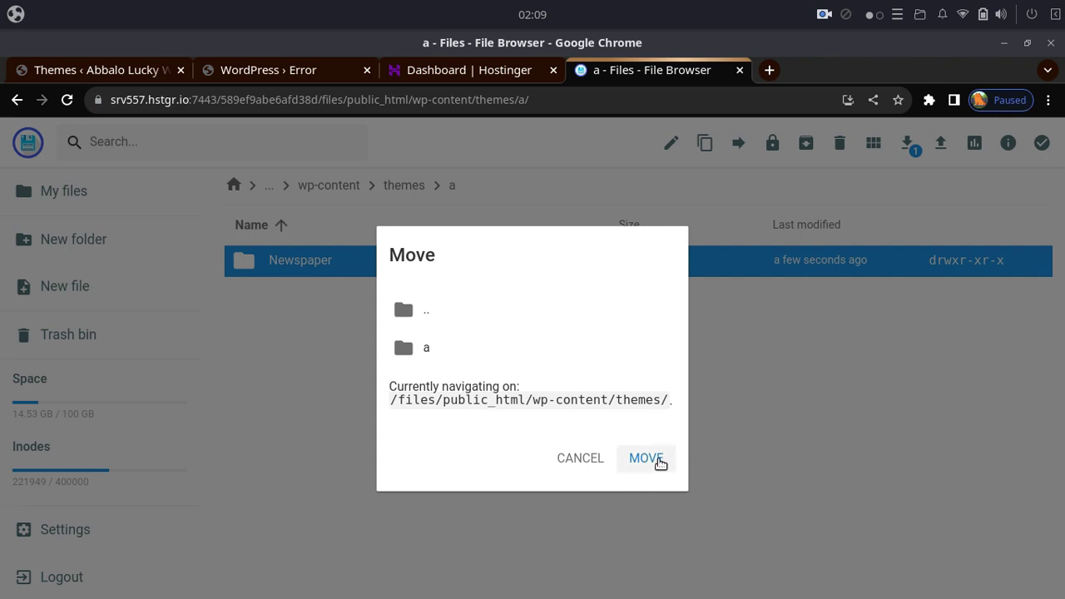
{"action": "left_click", "coordinate": [657, 463]}
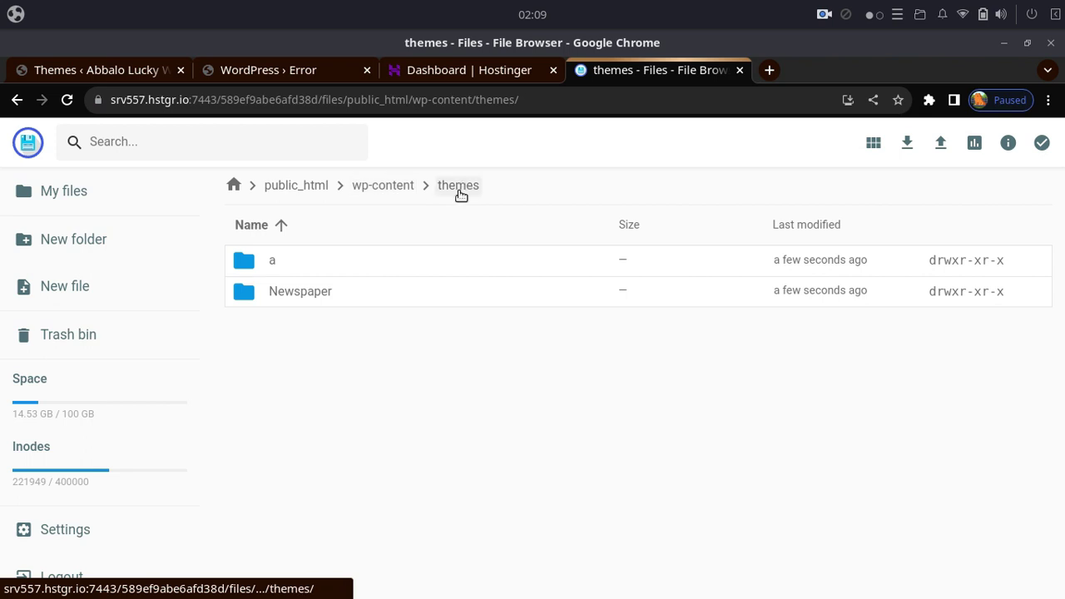
Delete the leftover folder "a" from the themes folder.
{"action": "left_click", "coordinate": [323, 268]}
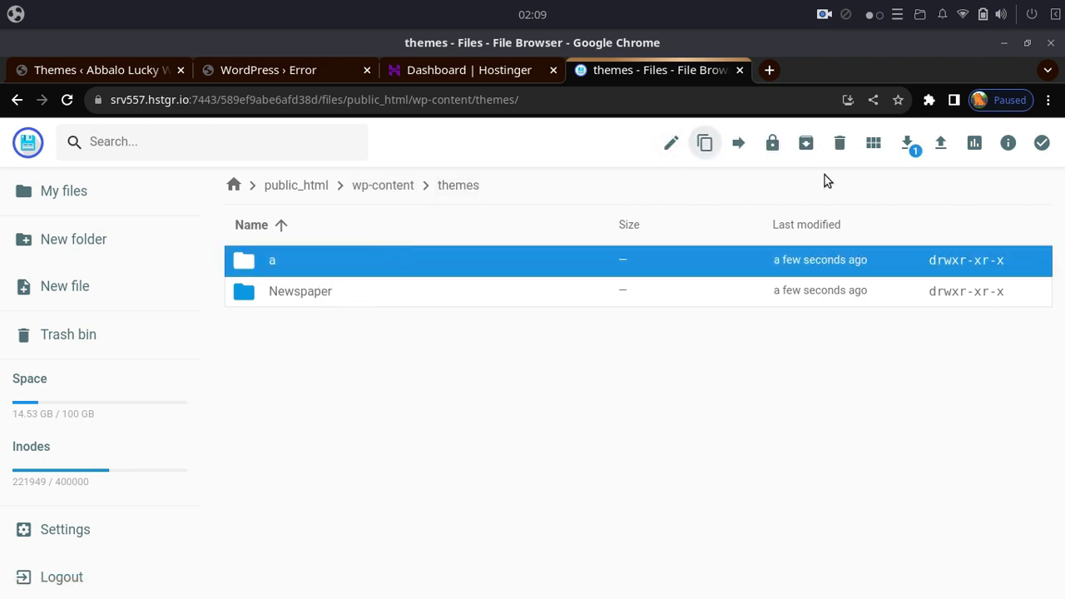
{"action": "left_click", "coordinate": [840, 146]}
{"action": "left_click", "coordinate": [635, 390]}
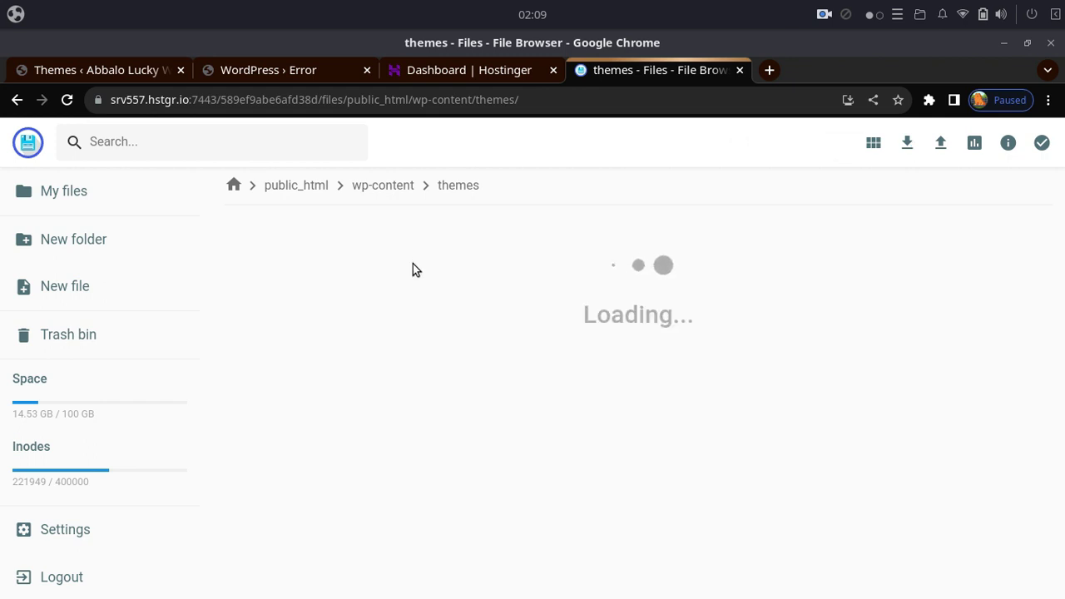
Check the site's front page, and reload the WordPress admin themes page to examine the active Newspaper theme's listing.
{"action": "left_click", "coordinate": [276, 73]}
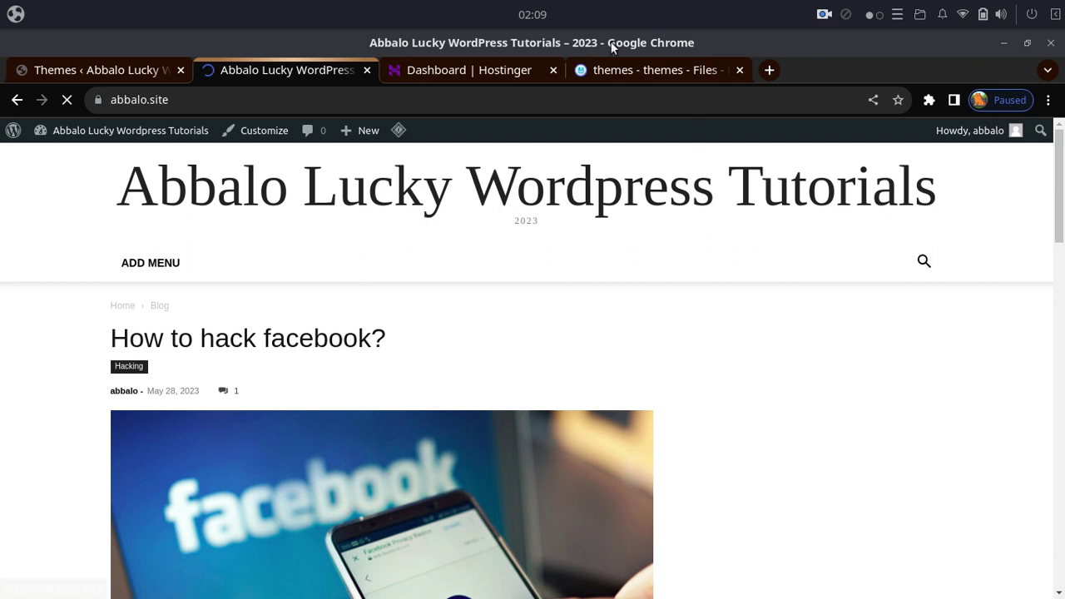
{"action": "left_click", "coordinate": [104, 68]}
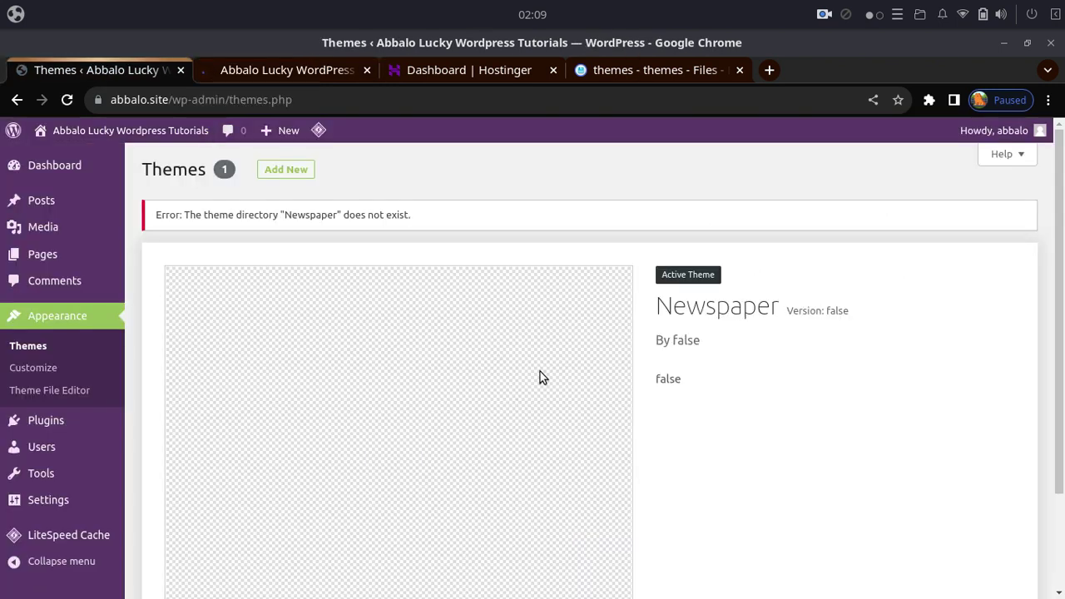
{"action": "left_click", "coordinate": [67, 99]}
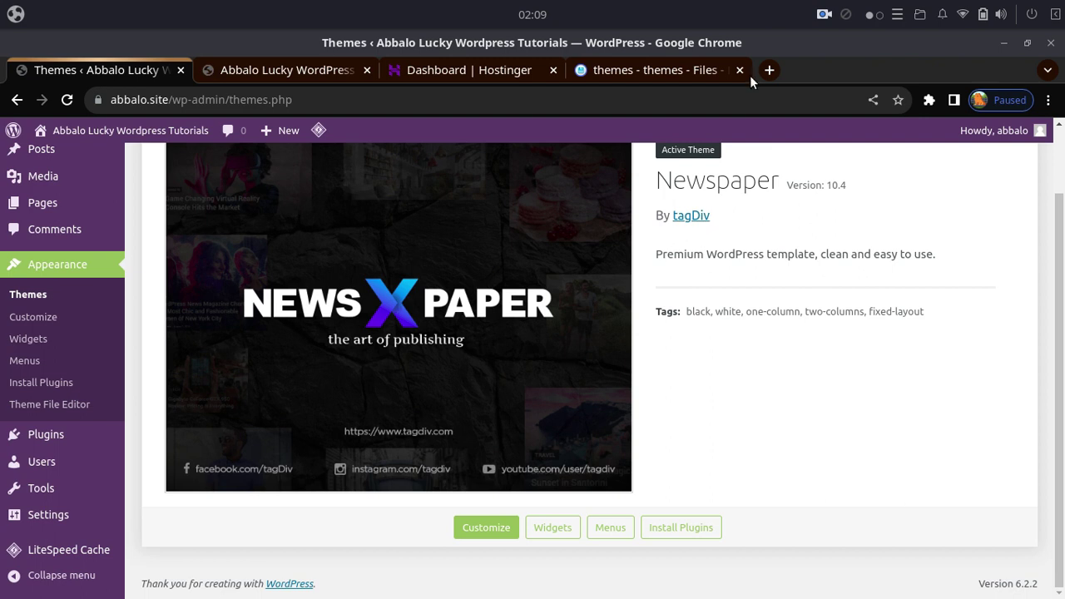
{"action": "scroll", "coordinate": [666, 280], "scroll_direction": "up", "scroll_amount": 1}
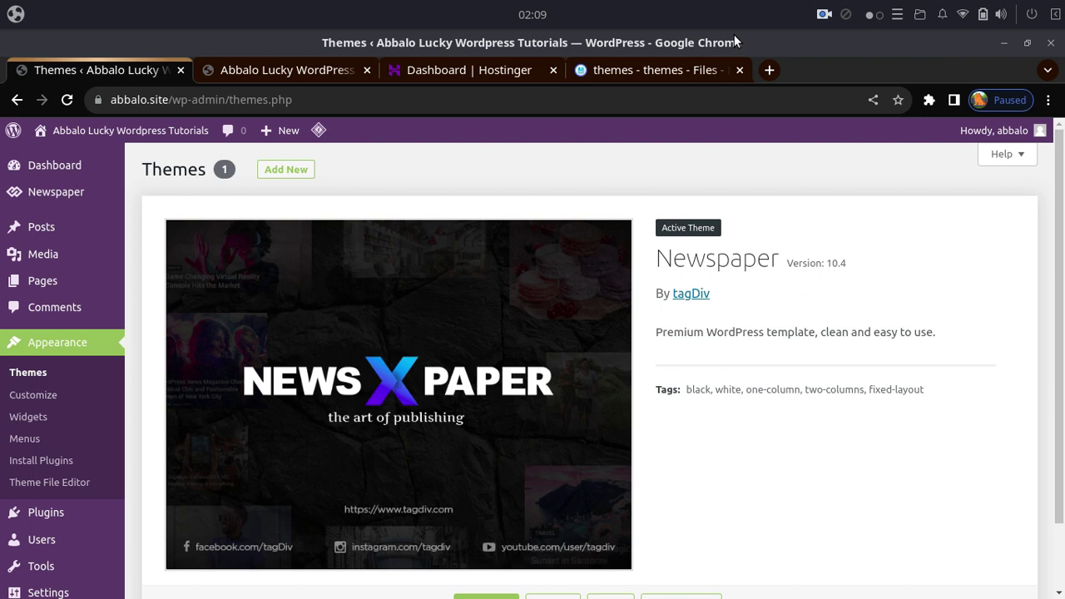
{"action": "scroll", "coordinate": [869, 312], "scroll_direction": "down", "scroll_amount": 1}
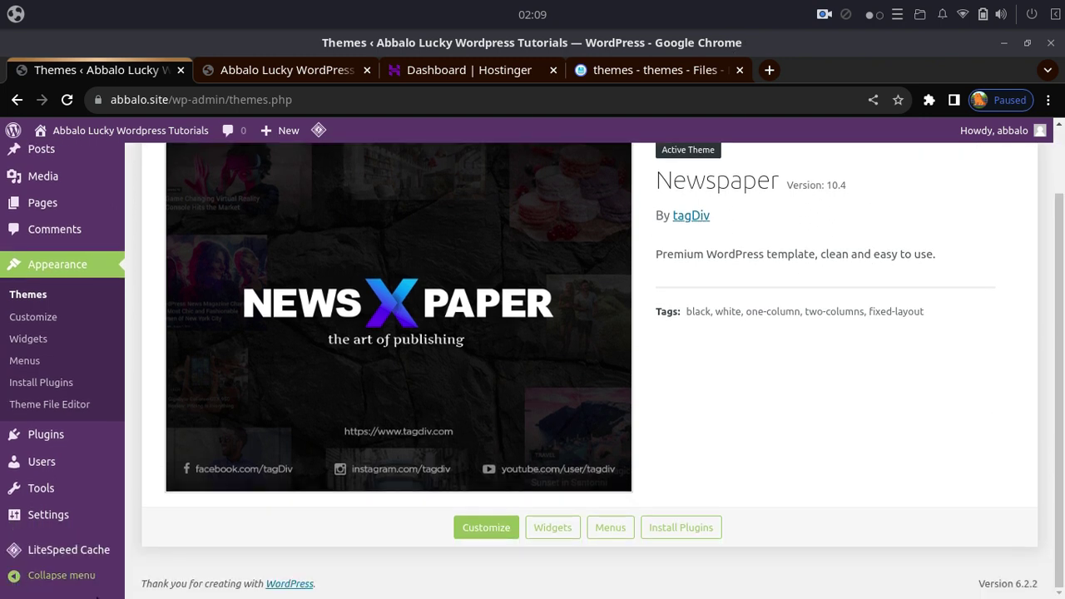
{"action": "scroll", "coordinate": [666, 574], "scroll_direction": "up", "scroll_amount": 1}
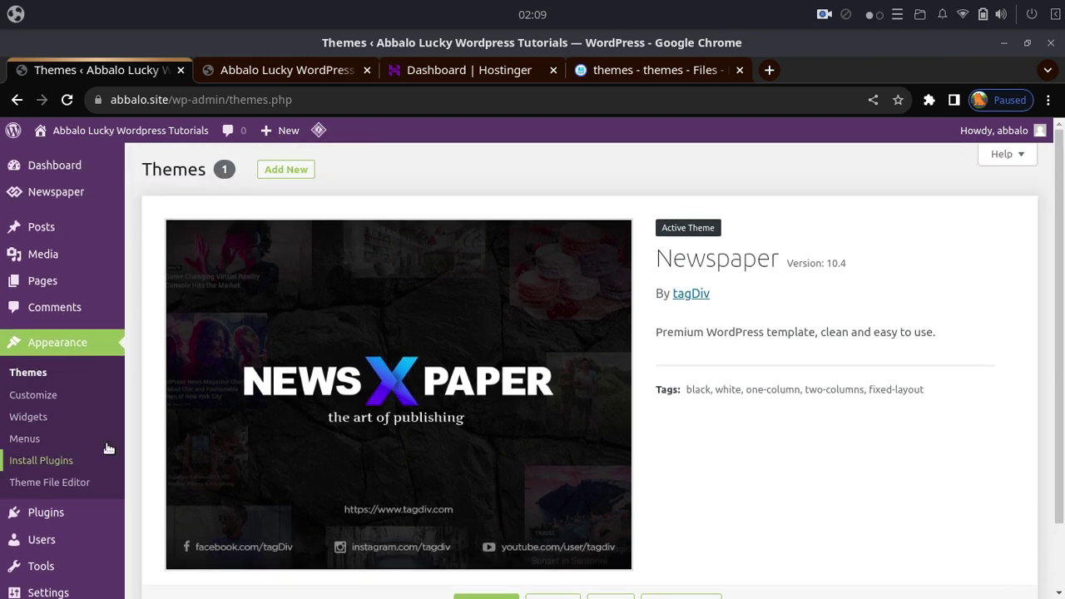